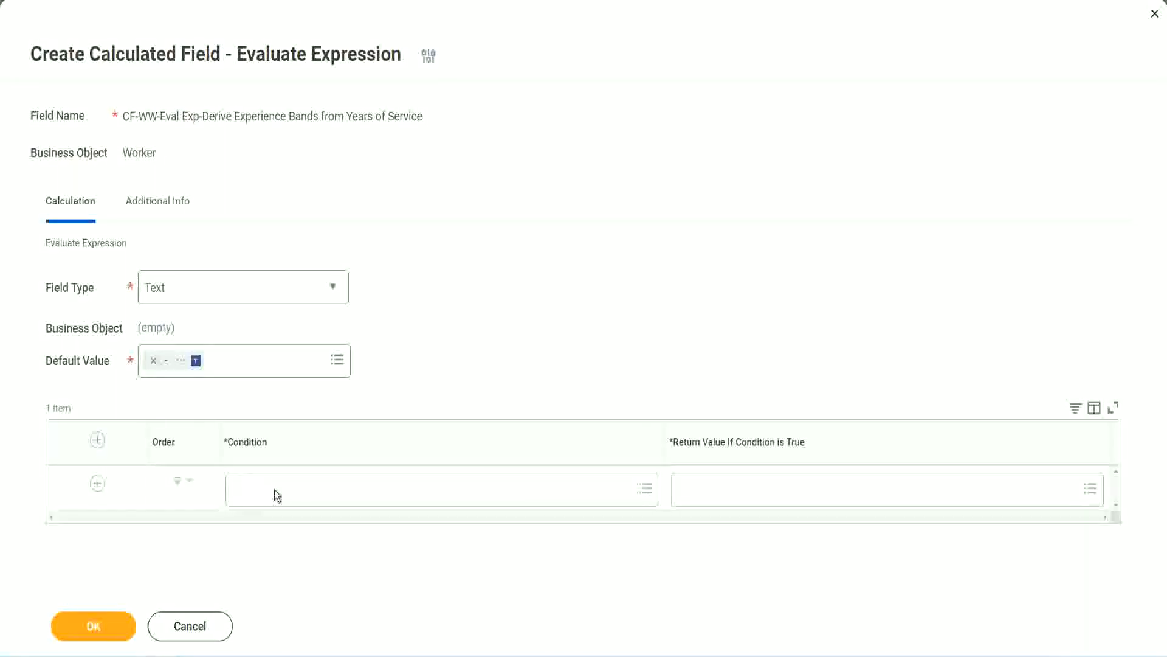
Copy "CF-WW-TF-Length of Service between 0 and 7 years" from the Notepad++ notes and set it as the first row's condition.
{"action": "left_click", "coordinate": [274, 490]}
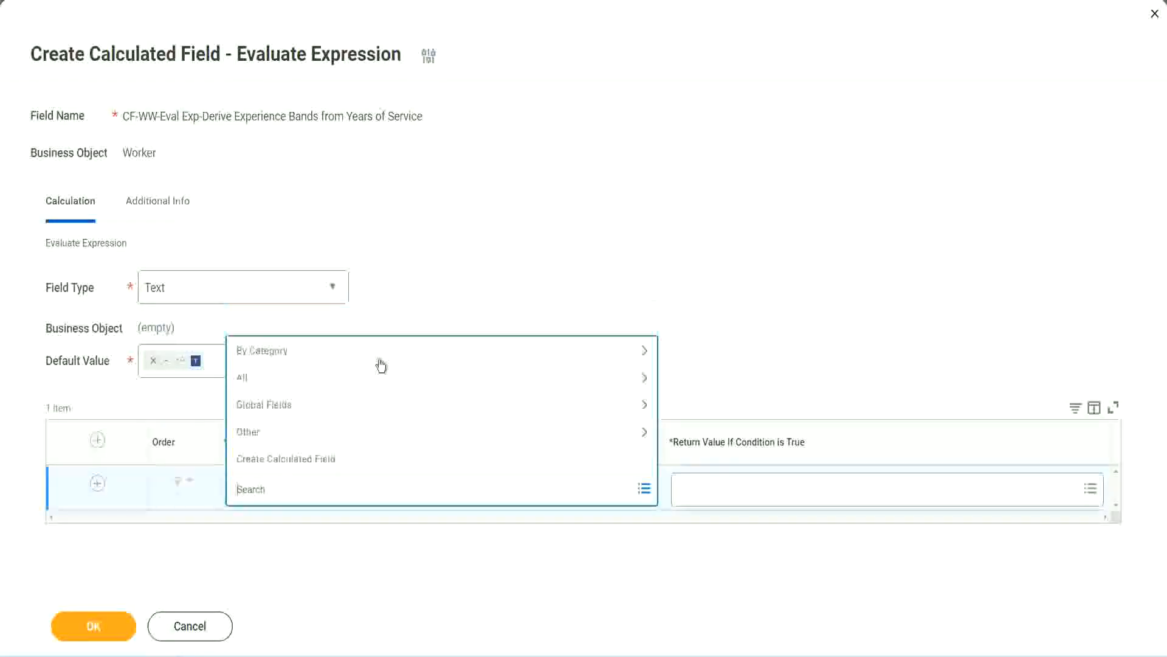
{"action": "left_click", "coordinate": [447, 271]}
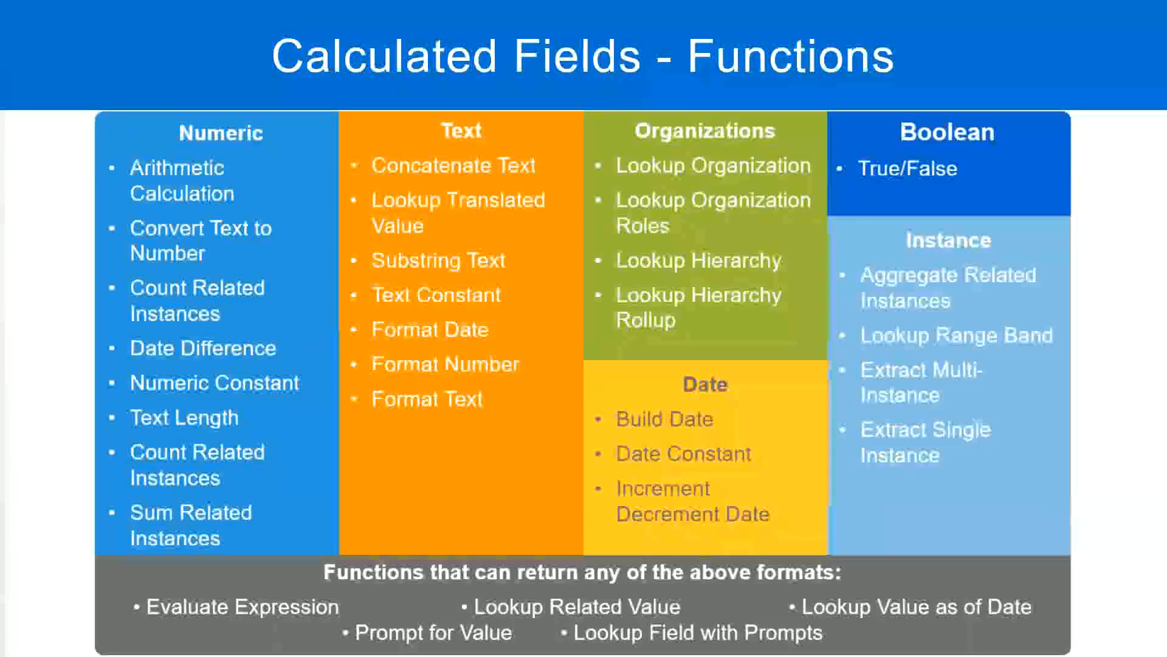
{"action": "key", "text": "alt+Tab"}
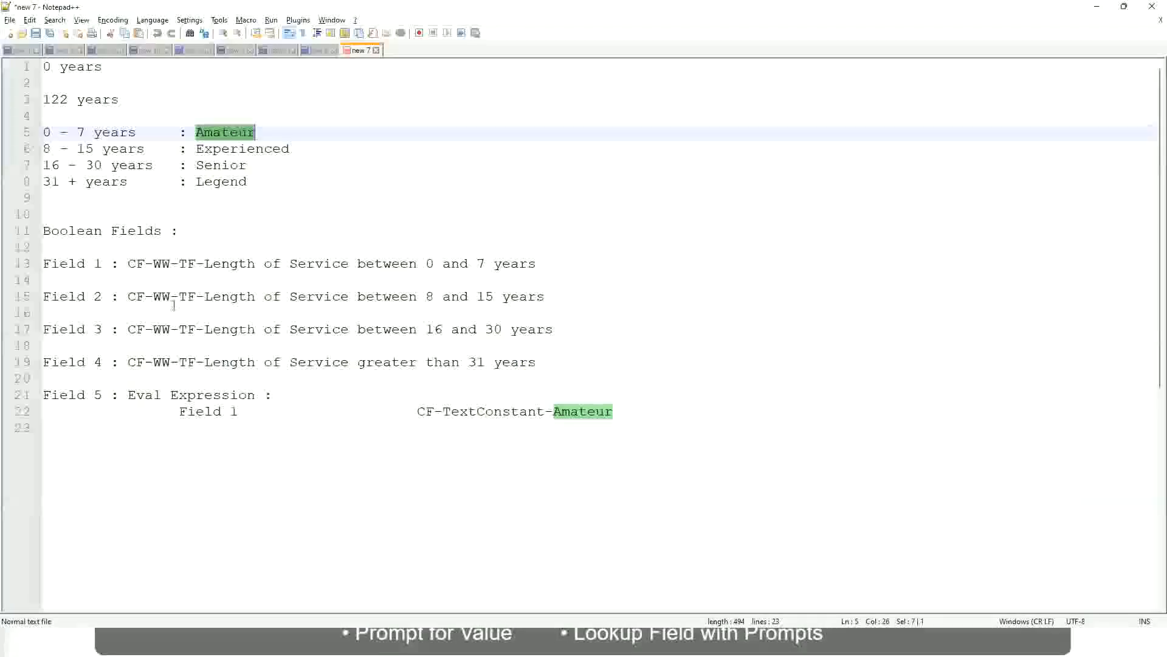
{"action": "left_click_drag", "start_coordinate": [127, 262], "coordinate": [537, 268]}
{"action": "key", "text": "ctrl+c"}
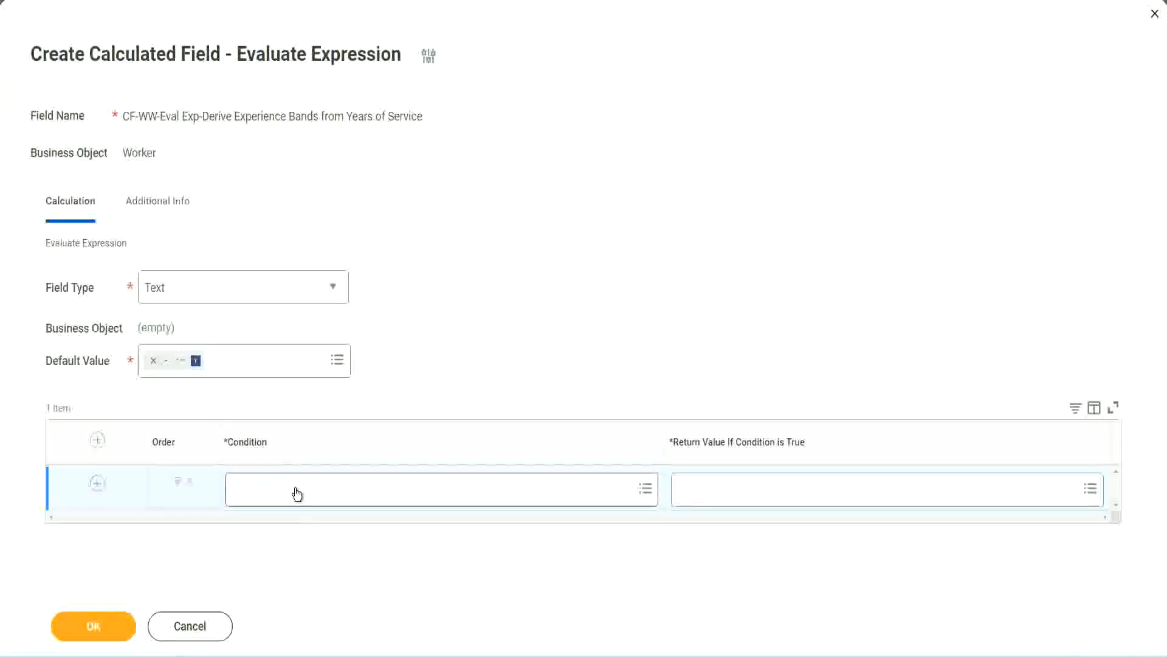
{"action": "left_click", "coordinate": [297, 493]}
{"action": "key", "text": "ctrl+v"}
{"action": "key", "text": "Return"}
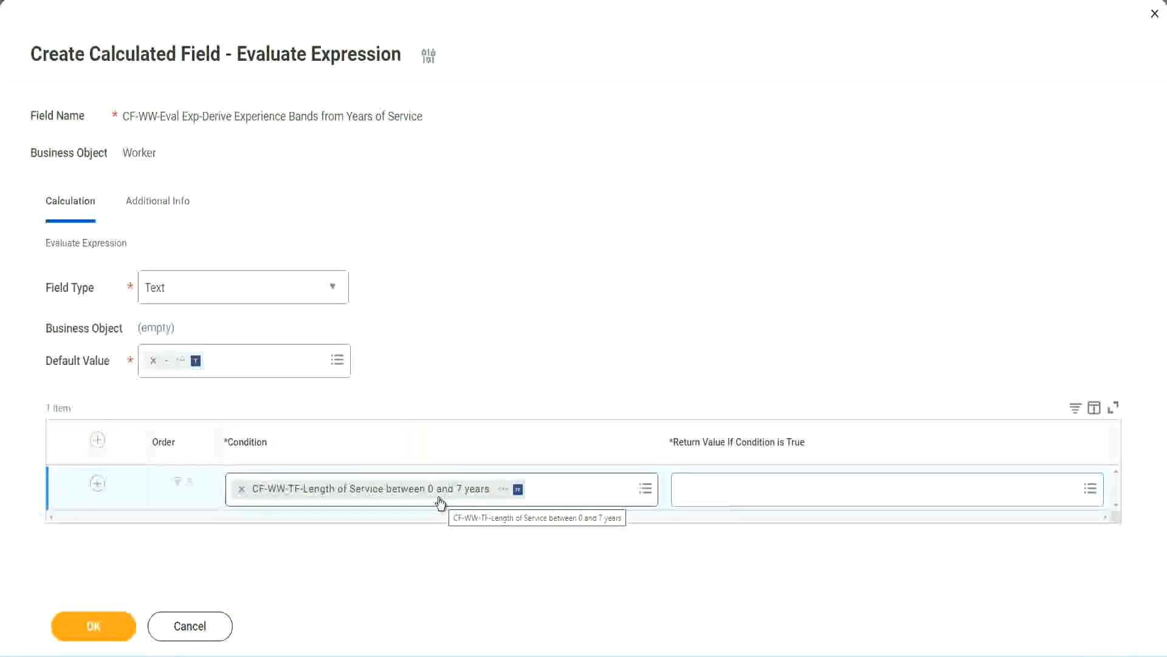
{"action": "left_click", "coordinate": [759, 499]}
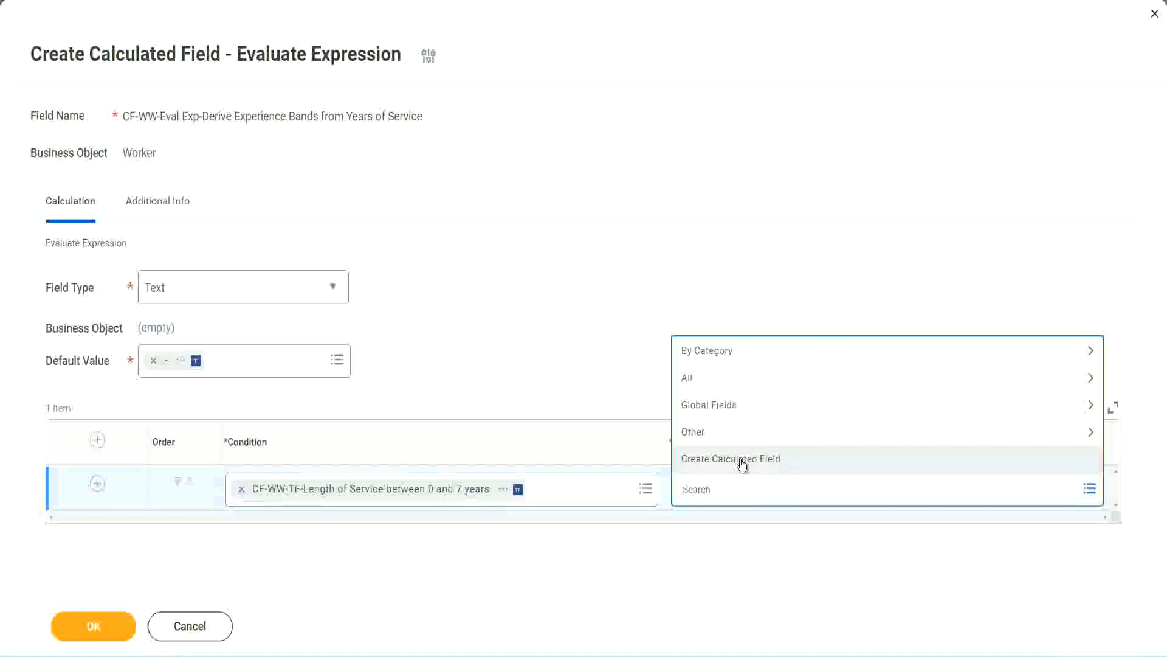
{"action": "left_click", "coordinate": [678, 304]}
{"action": "left_click", "coordinate": [704, 492]}
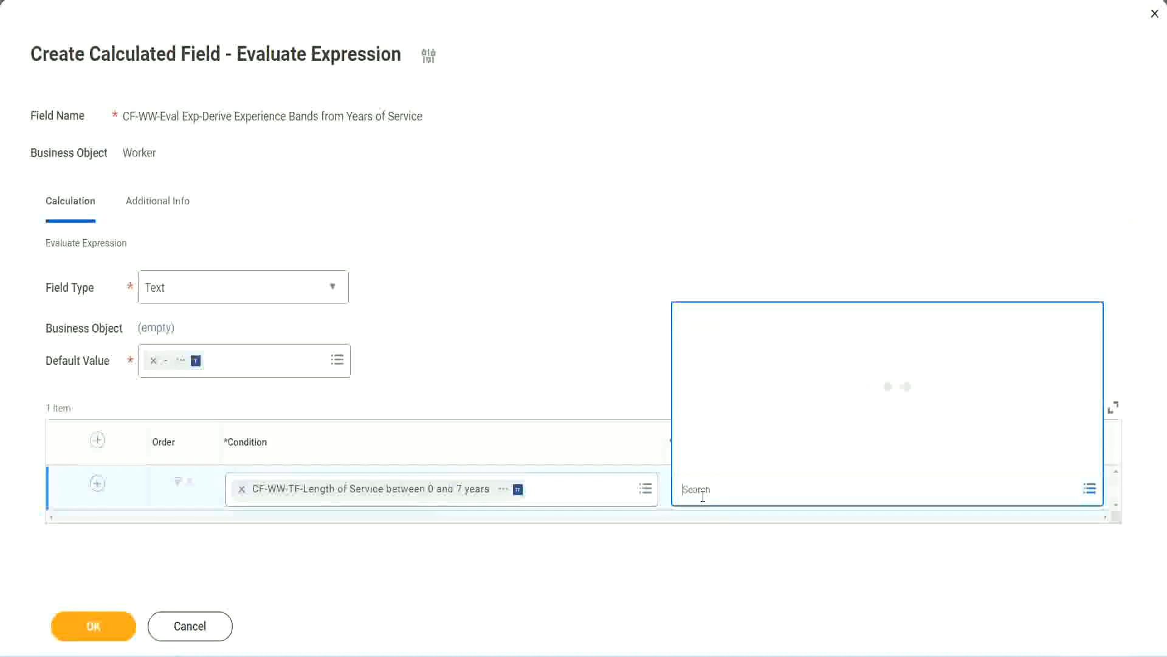
{"action": "type", "text": "Amaterue"}
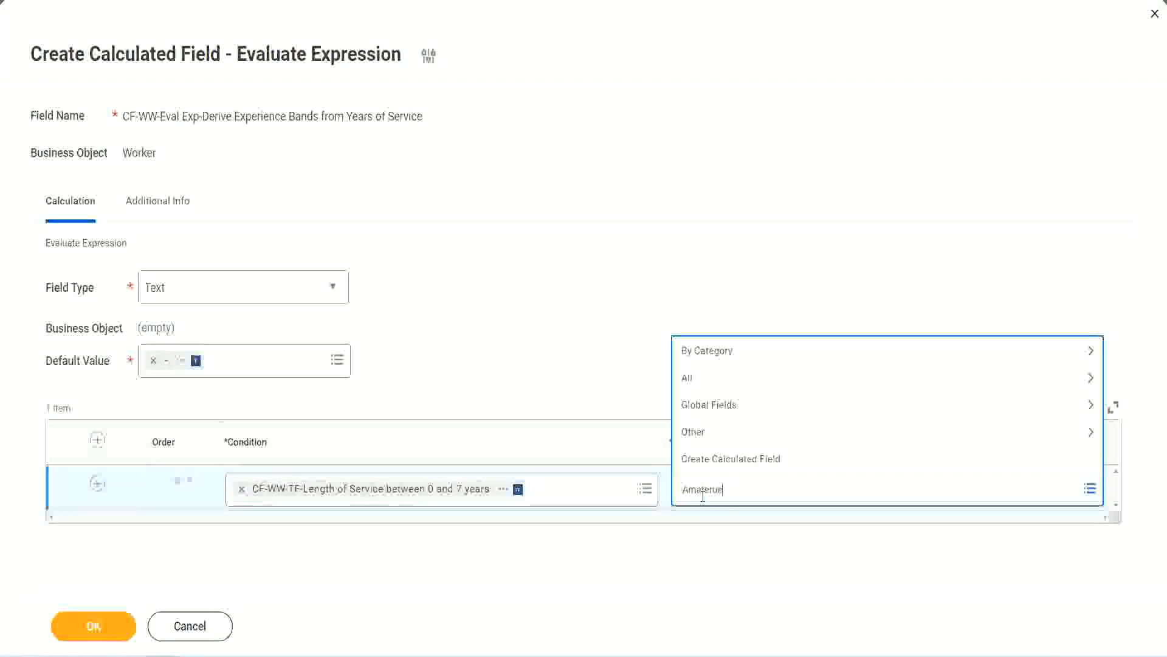
{"action": "left_click", "coordinate": [590, 354]}
{"action": "left_click", "coordinate": [736, 502]}
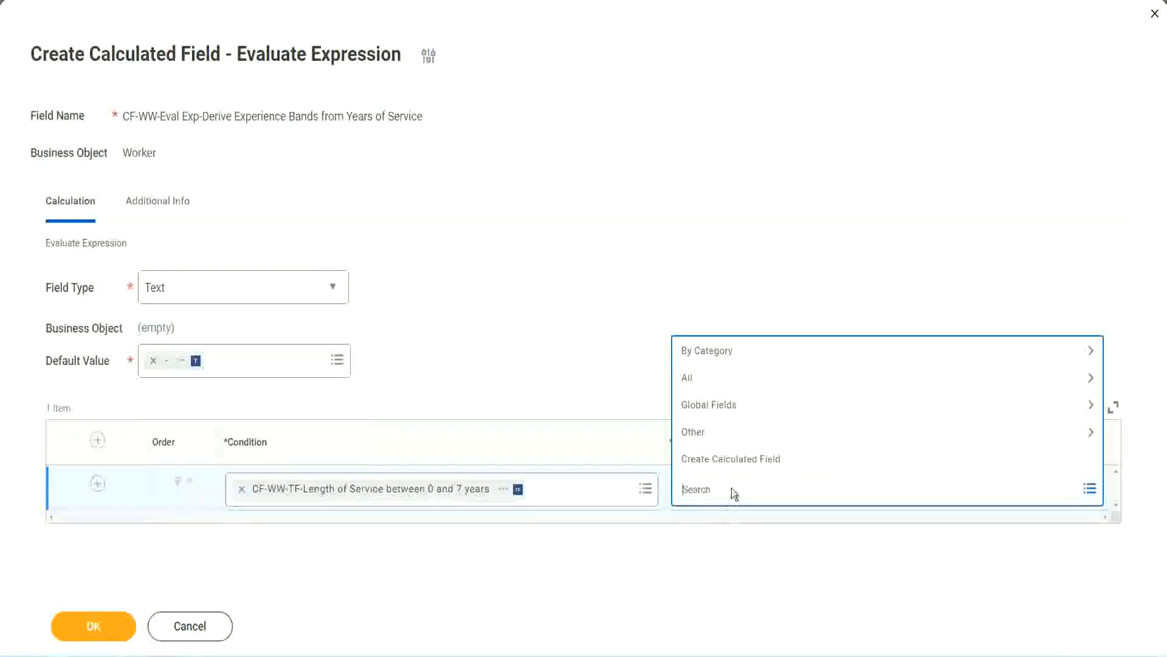
{"action": "left_click", "coordinate": [588, 354]}
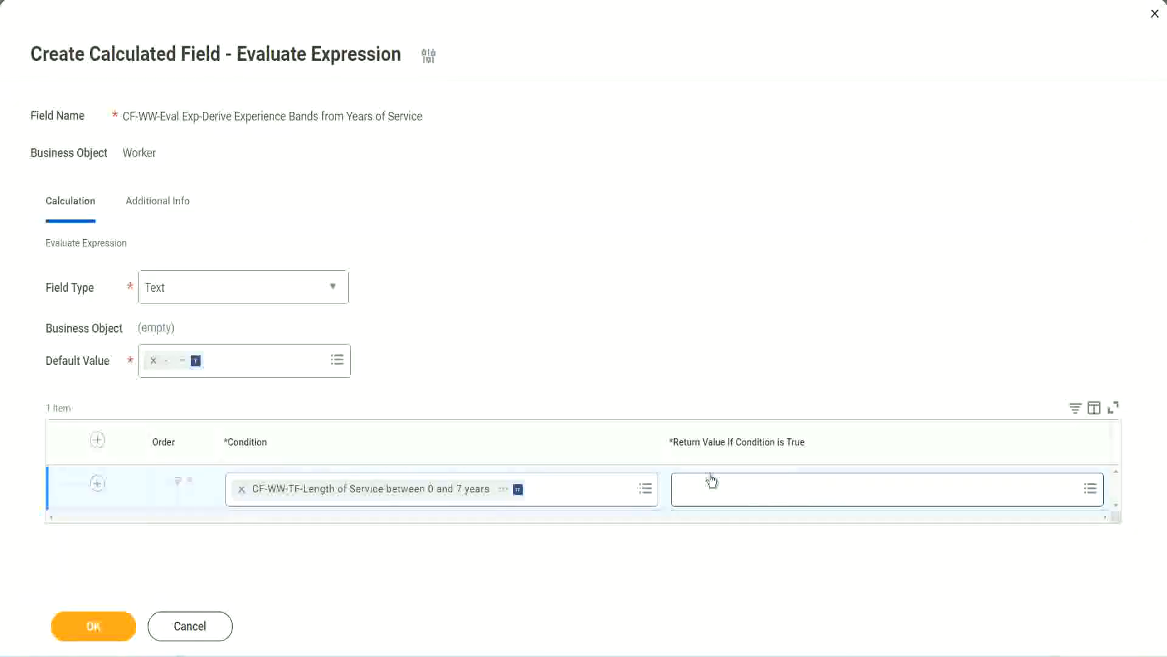
Start a new calculated field for the first row's return value and name it CF-WW-TC-Amateur.
{"action": "left_click", "coordinate": [756, 489]}
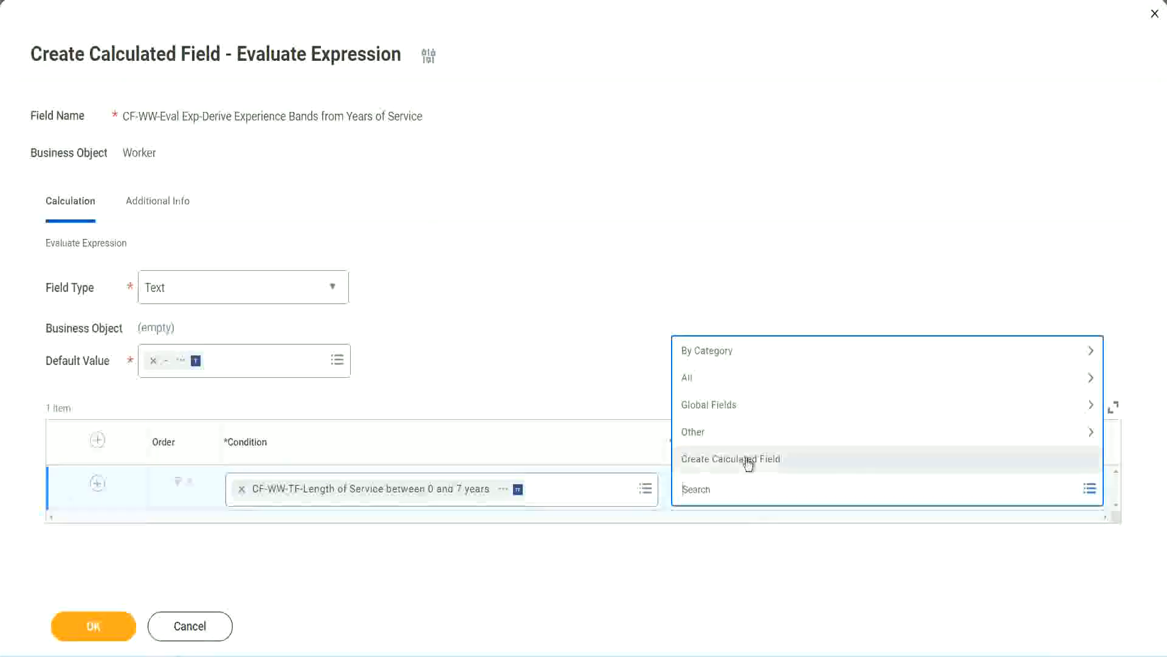
{"action": "left_click", "coordinate": [748, 464]}
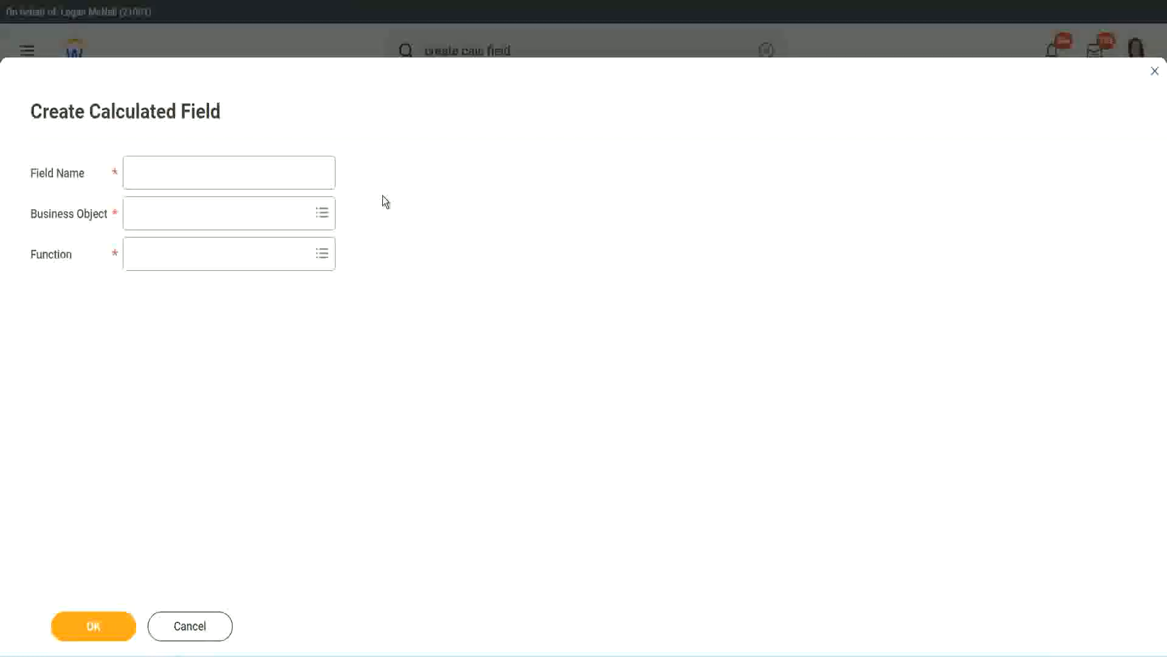
{"action": "left_click", "coordinate": [144, 174]}
{"action": "type", "text": "CF"}
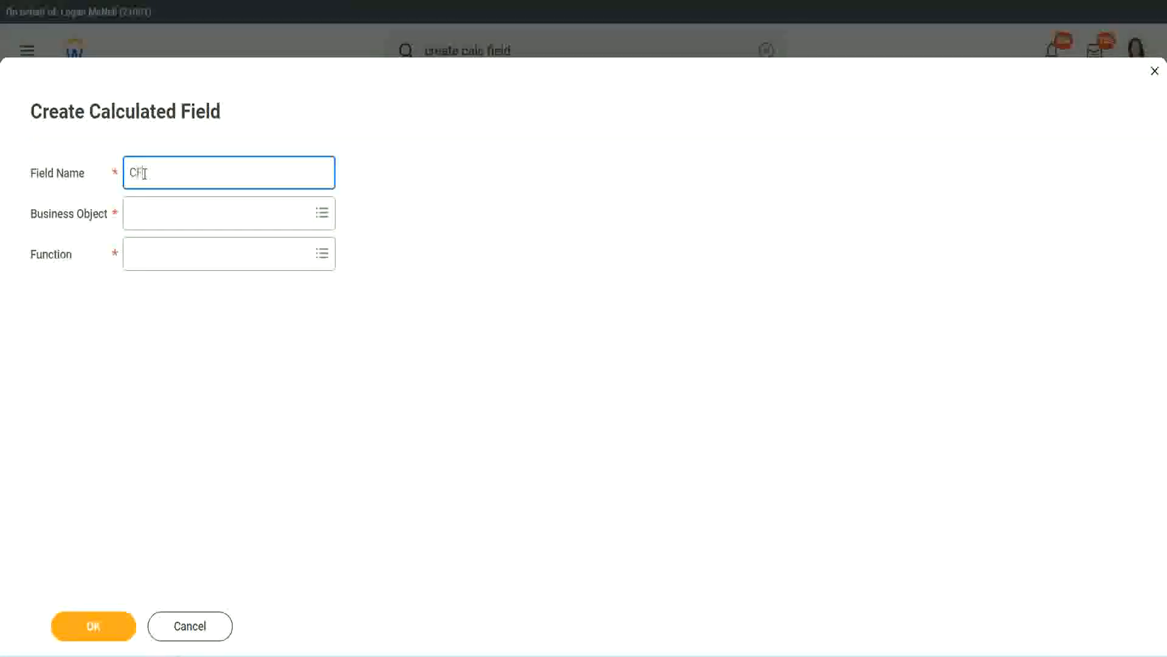
{"action": "type", "text": "_TC"}
{"action": "type", "text": "-Am"}
{"action": "type", "text": "ateur"}
{"action": "type", "text": "WW"}
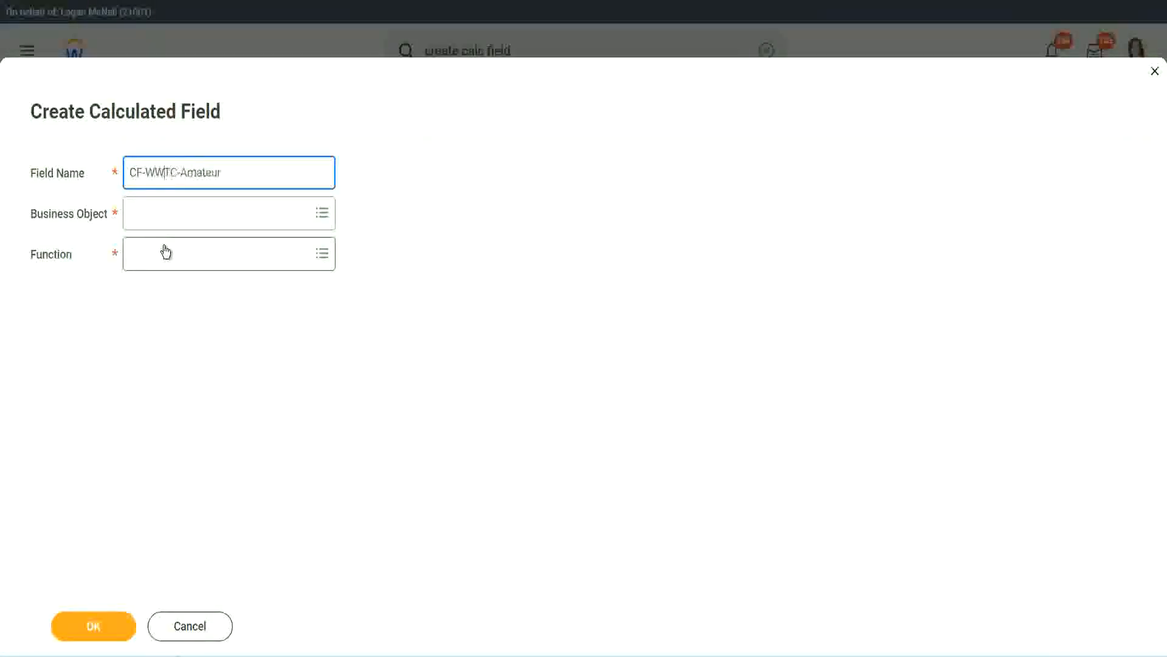
Set the new calculated field's business object to Global.
{"action": "left_click", "coordinate": [164, 214]}
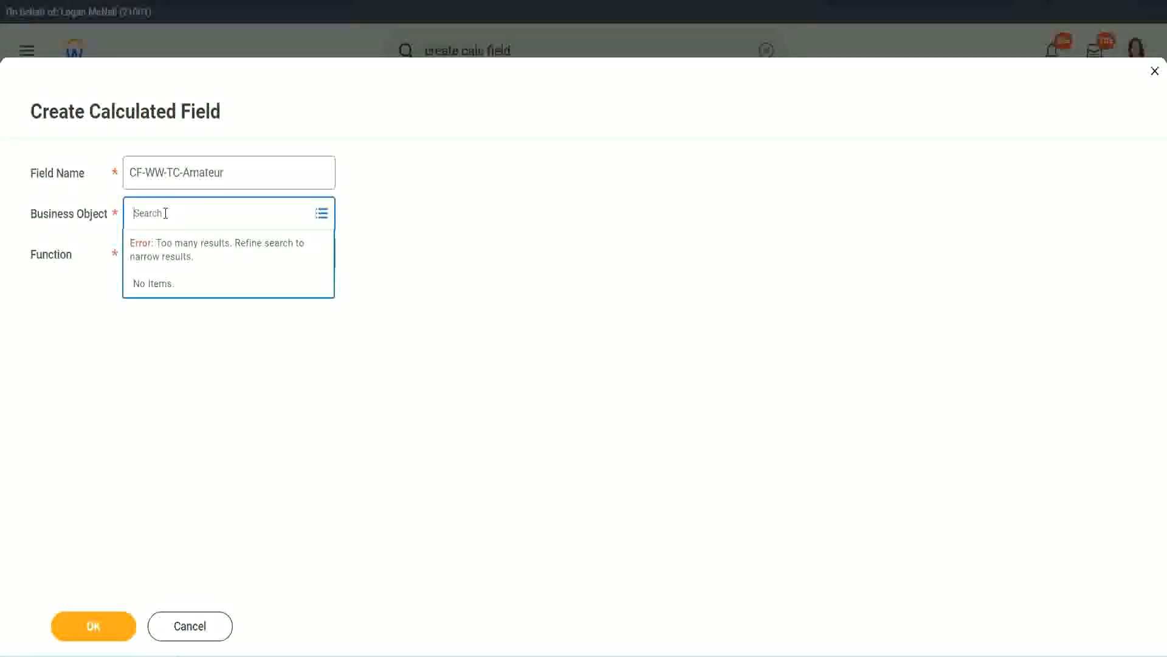
{"action": "type", "text": "worker"}
{"action": "key", "text": "BackSpace"}
{"action": "key", "text": "BackSpace"}
{"action": "type", "text": "global"}
{"action": "key", "text": "Return"}
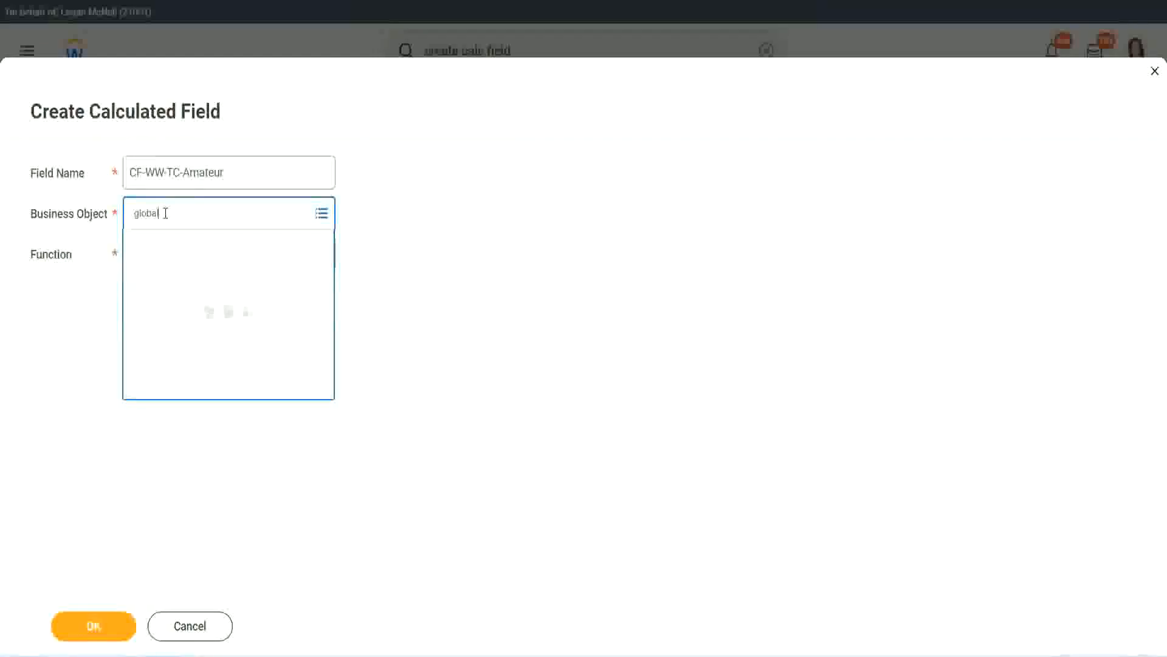
{"action": "left_click", "coordinate": [184, 286]}
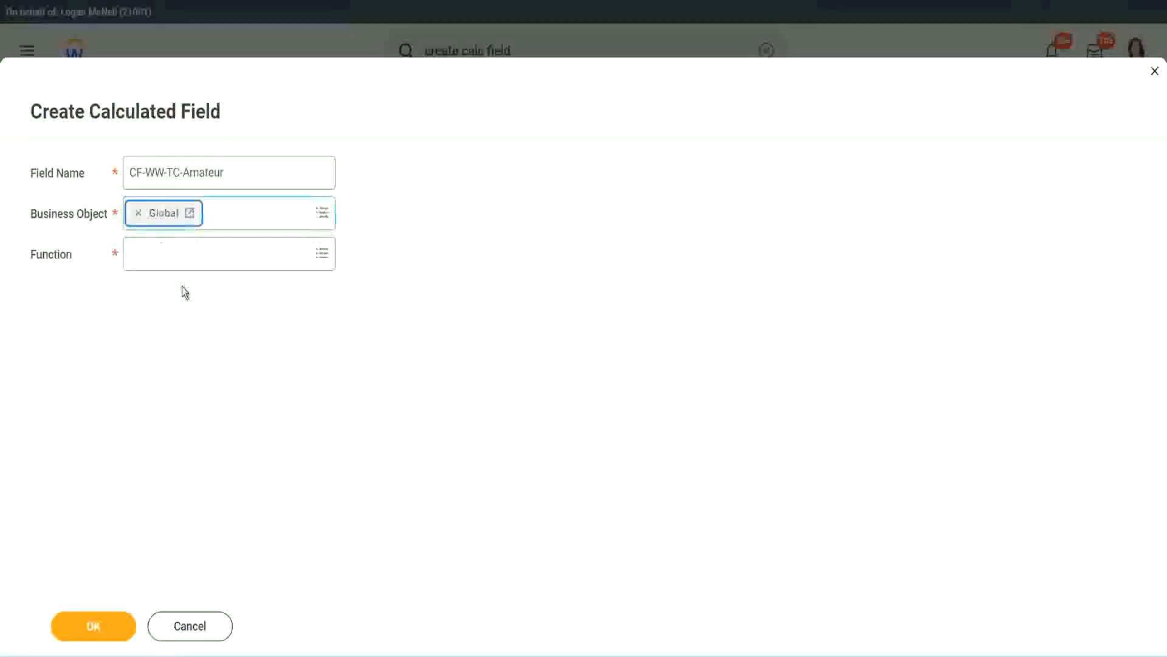
{"action": "left_click_drag", "start_coordinate": [224, 173], "coordinate": [214, 172]}
{"action": "left_click_drag", "start_coordinate": [40, 114], "coordinate": [39, 115]}
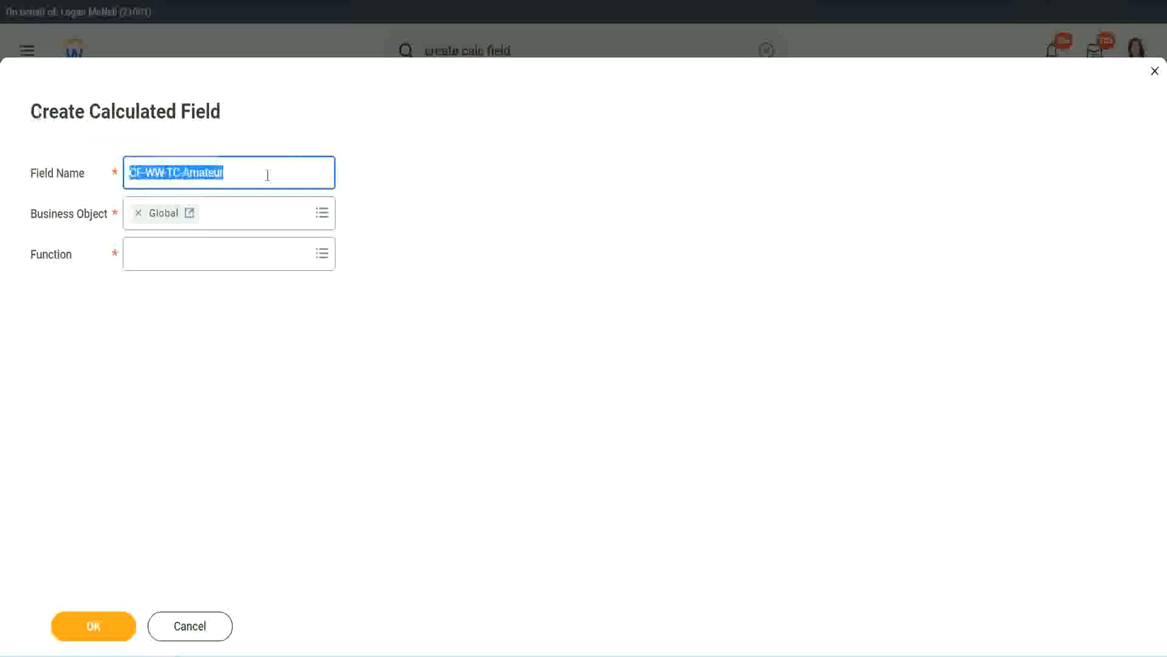
{"action": "left_click", "coordinate": [253, 176]}
{"action": "double_click", "coordinate": [202, 171]}
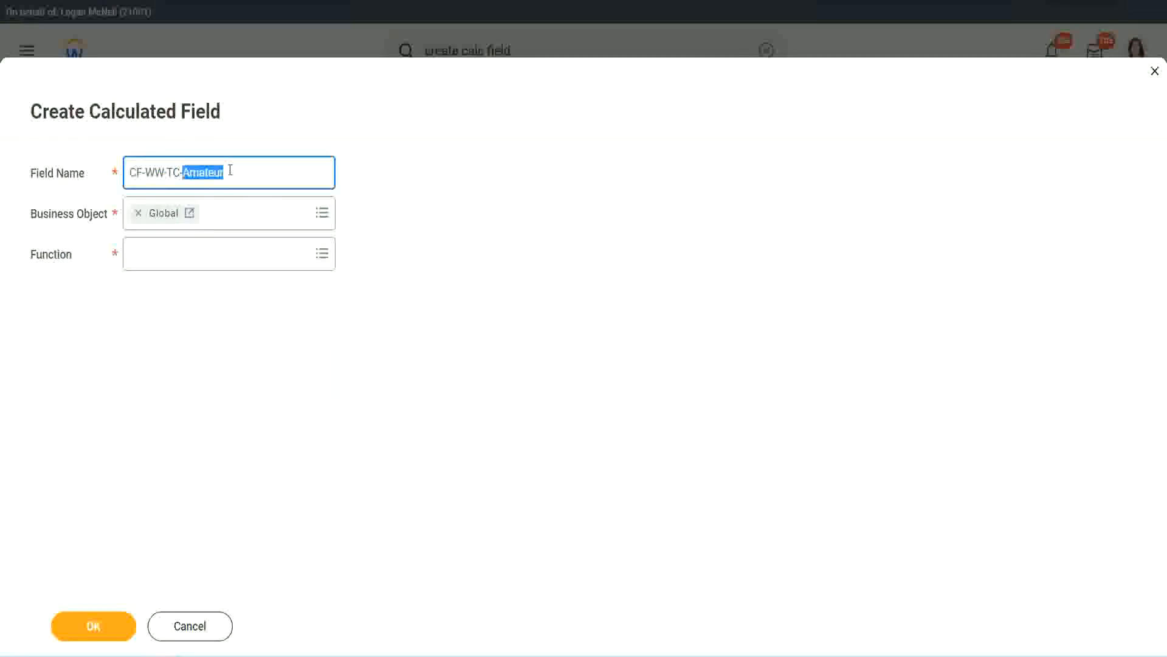
{"action": "left_click", "coordinate": [242, 170]}
{"action": "double_click", "coordinate": [218, 175]}
Choose Text Constant as the new field's function and continue to its calculation definition.
{"action": "left_click", "coordinate": [160, 254]}
{"action": "type", "text": "text const"}
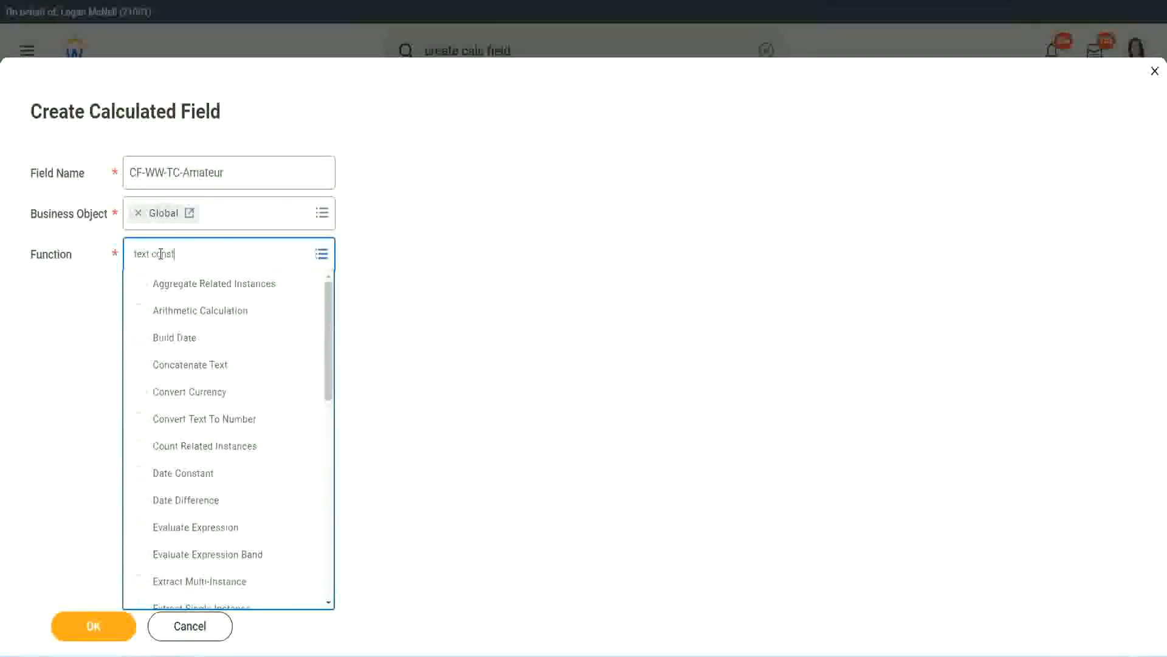
{"action": "key", "text": "Return"}
{"action": "left_click", "coordinate": [97, 636]}
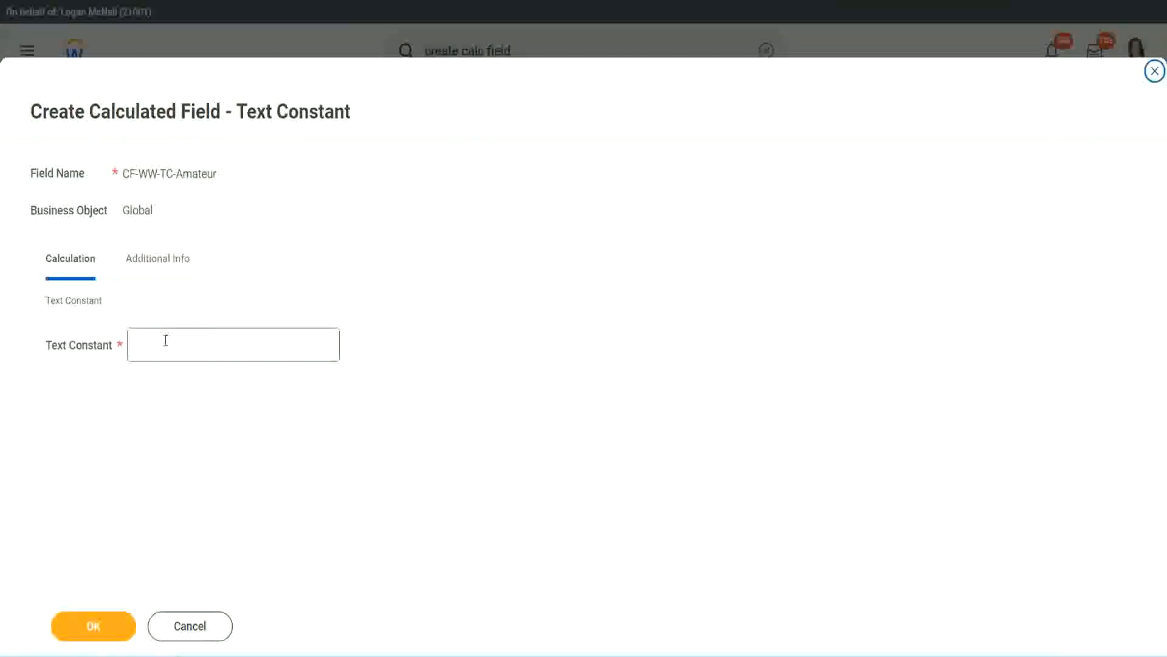
Set the text constant to Amateur and save the field as the first row's return value.
{"action": "left_click", "coordinate": [190, 342]}
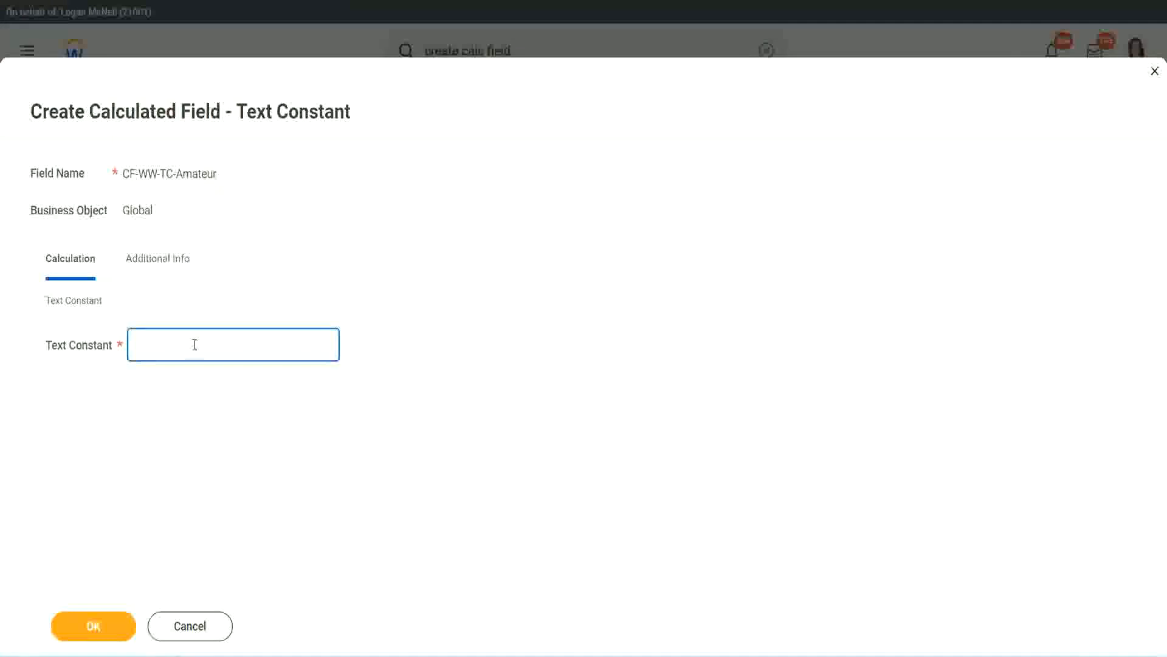
{"action": "type", "text": "Amateur"}
{"action": "left_click", "coordinate": [122, 625]}
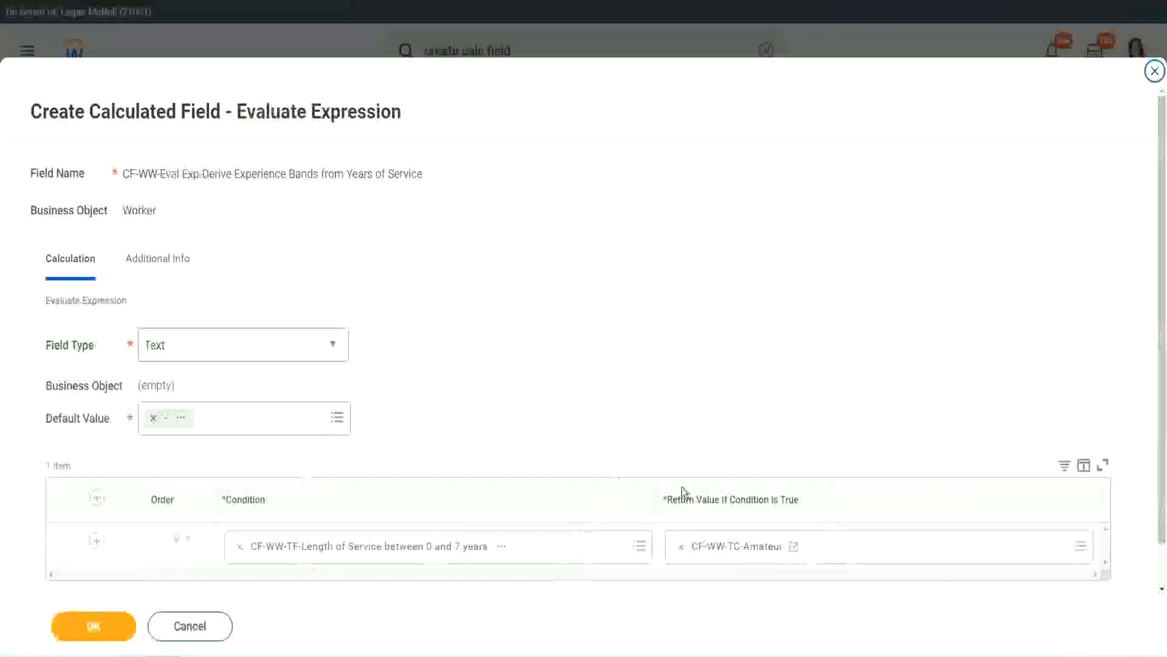
{"action": "right_click", "coordinate": [725, 551]}
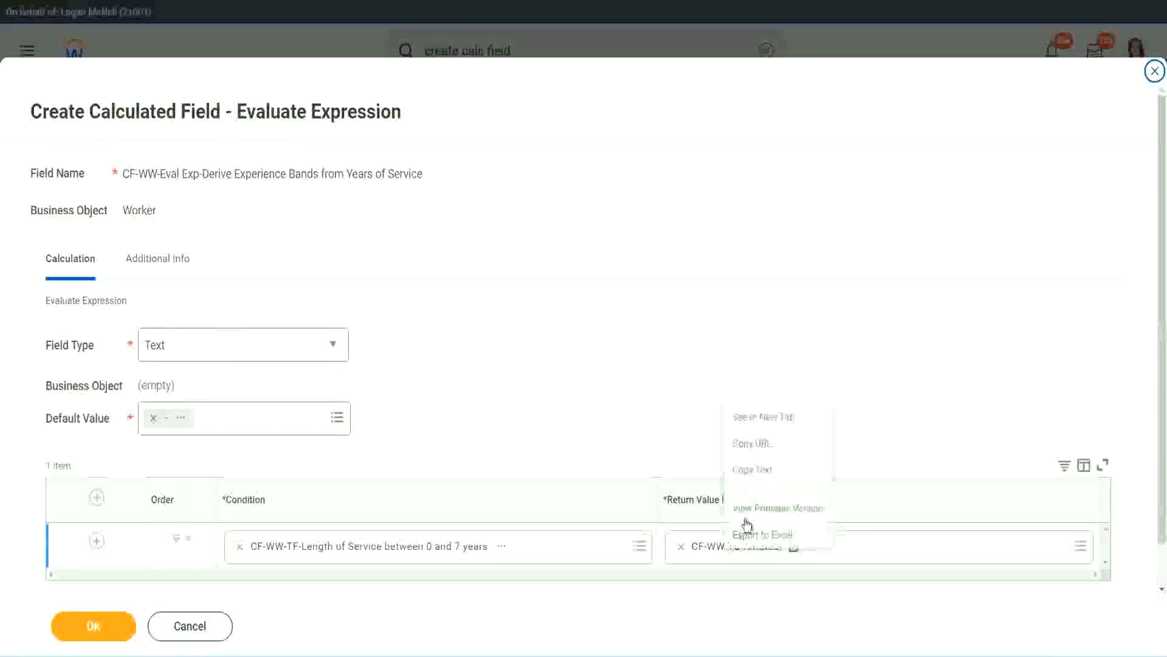
{"action": "left_click", "coordinate": [672, 495]}
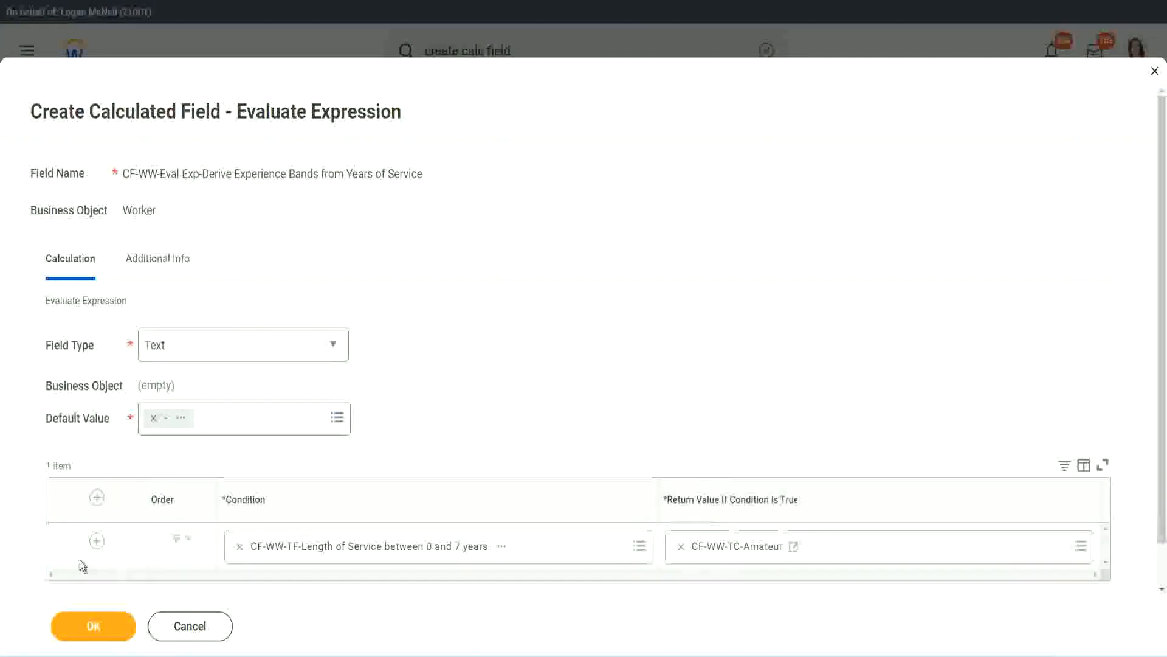
Add three more condition rows and set the second row's condition to CF-WW-TF-Length of Service between 8 and 15 years.
{"action": "left_click", "coordinate": [96, 543]}
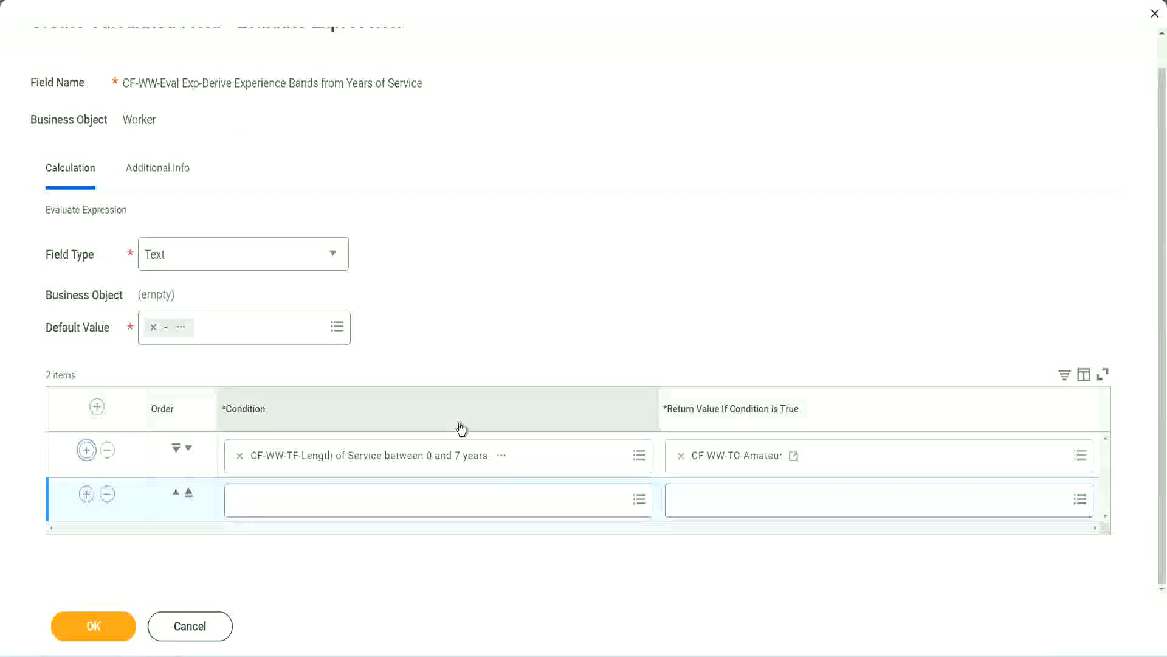
{"action": "left_click", "coordinate": [87, 496]}
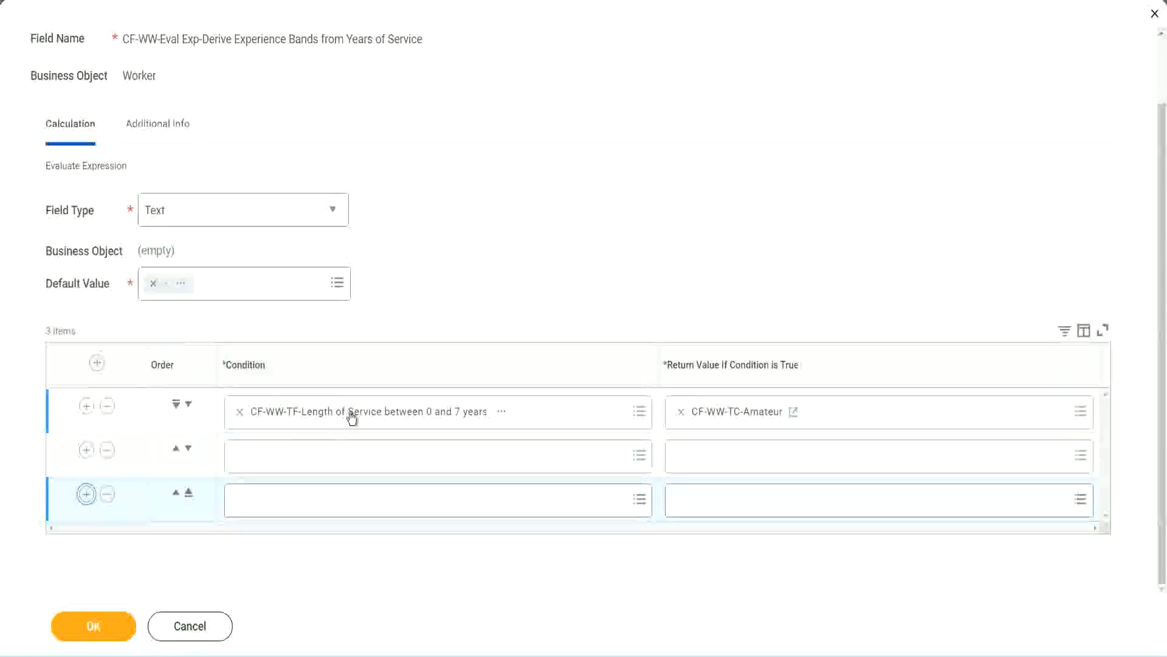
{"action": "left_click", "coordinate": [287, 460]}
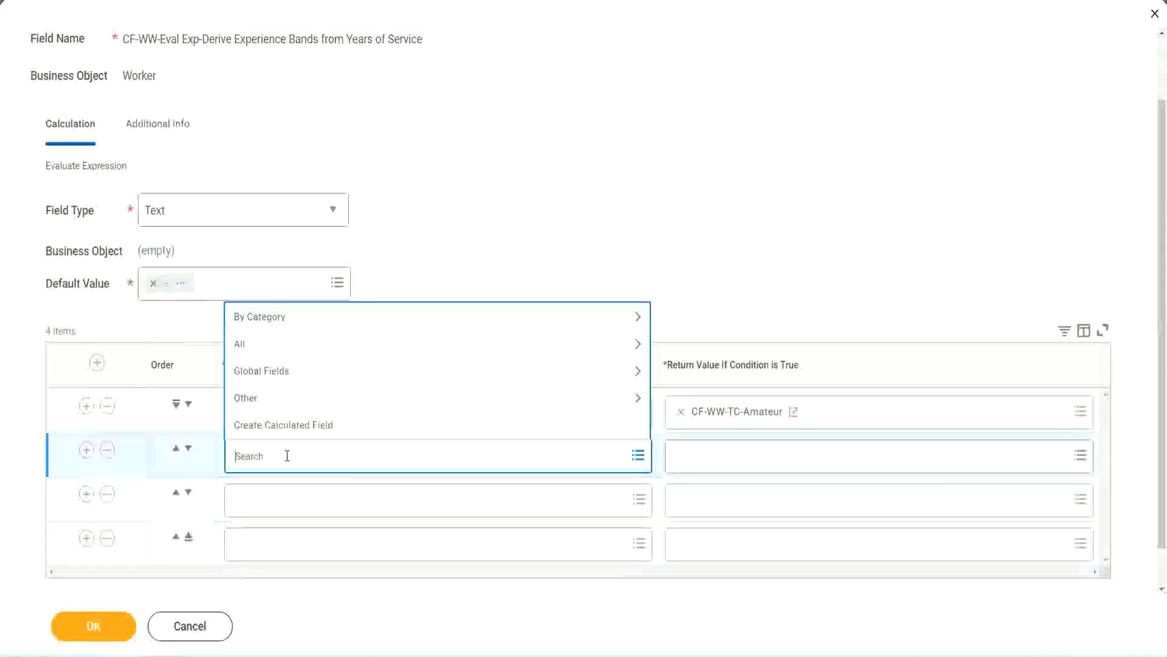
{"action": "type", "text": "cf-ww"}
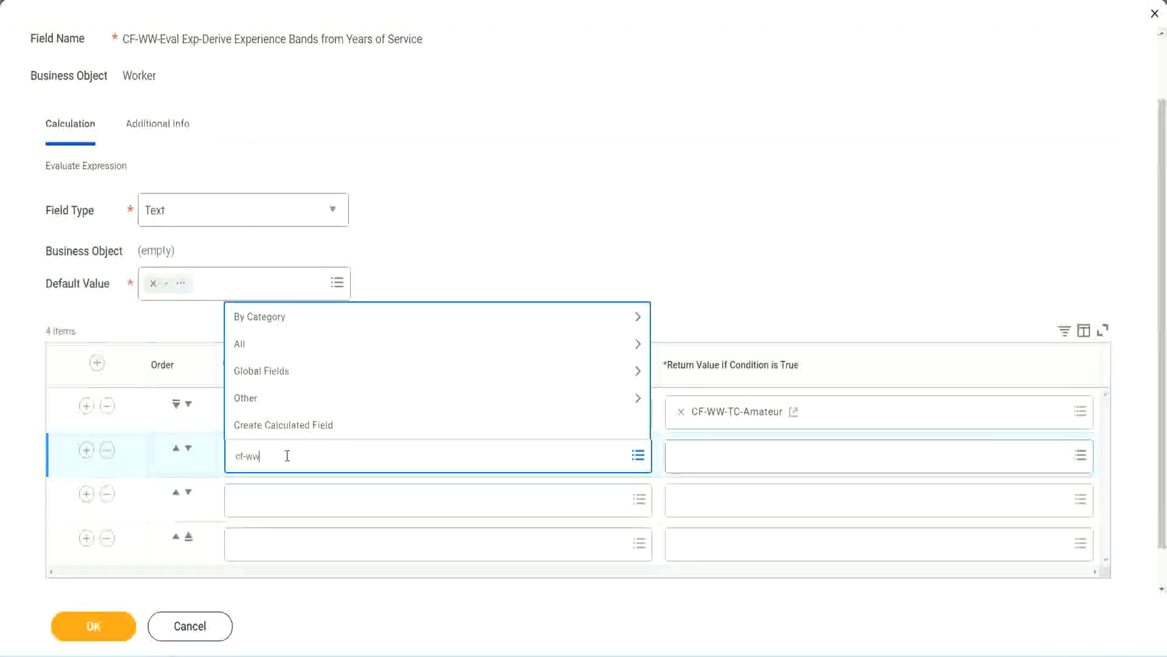
{"action": "type", "text": "-tf"}
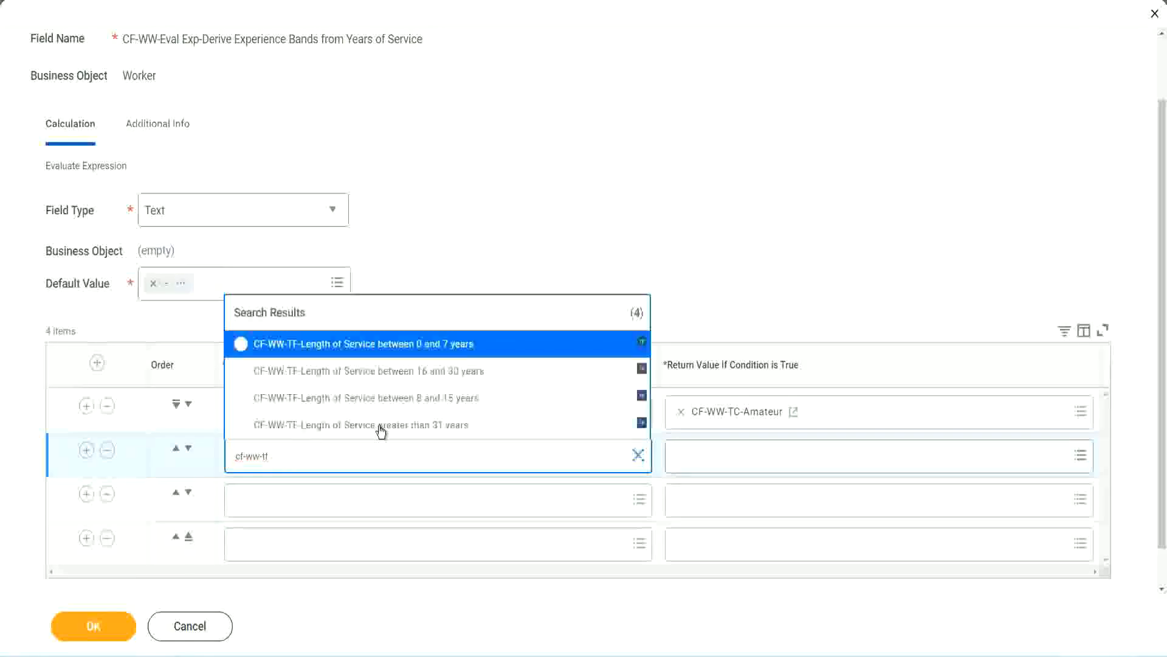
{"action": "left_click", "coordinate": [451, 402]}
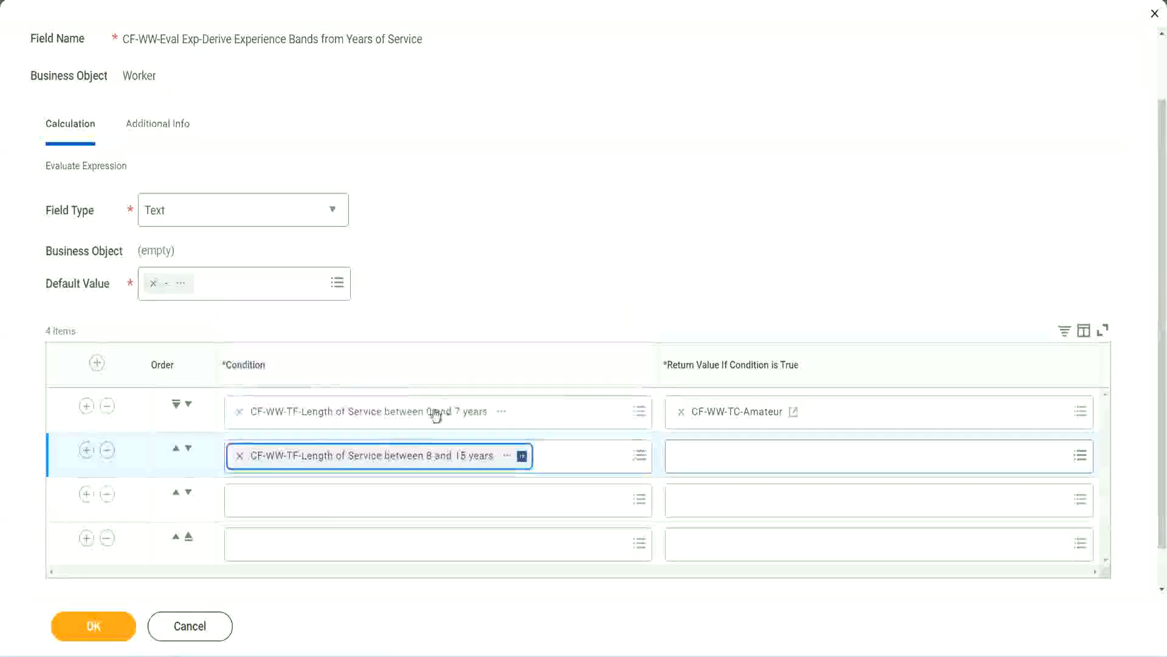
Set the third row's condition to CF-WW-TF-Length of Service between 16 and 30 years.
{"action": "left_click", "coordinate": [294, 499]}
{"action": "type", "text": "cf"}
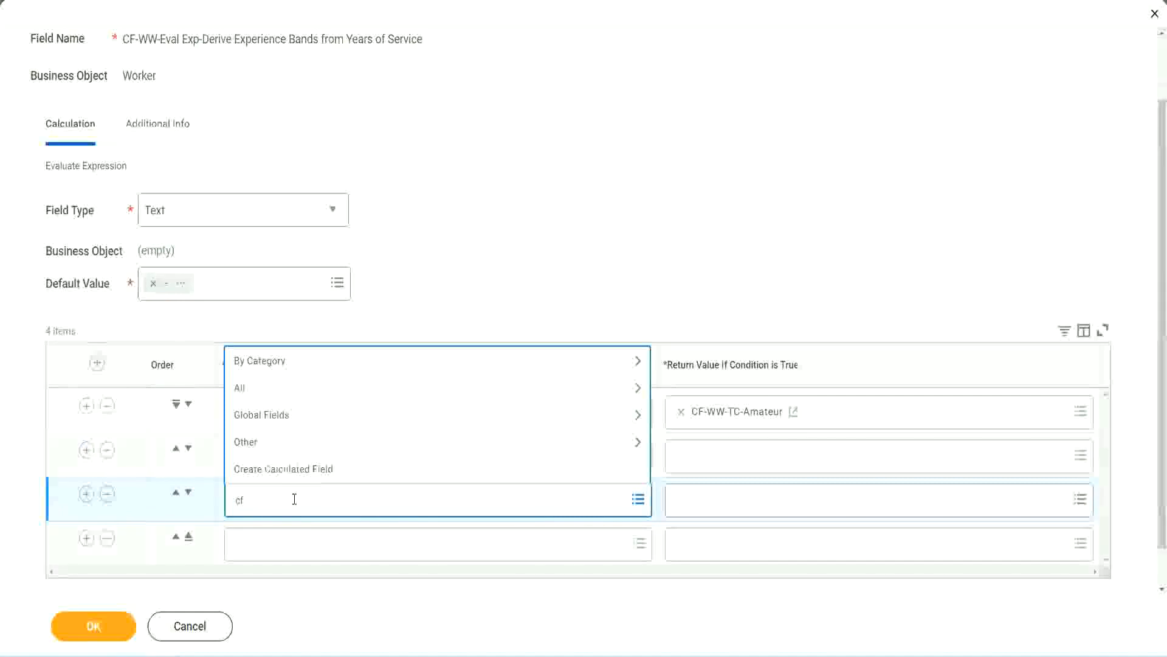
{"action": "type", "text": "-ww-tc"}
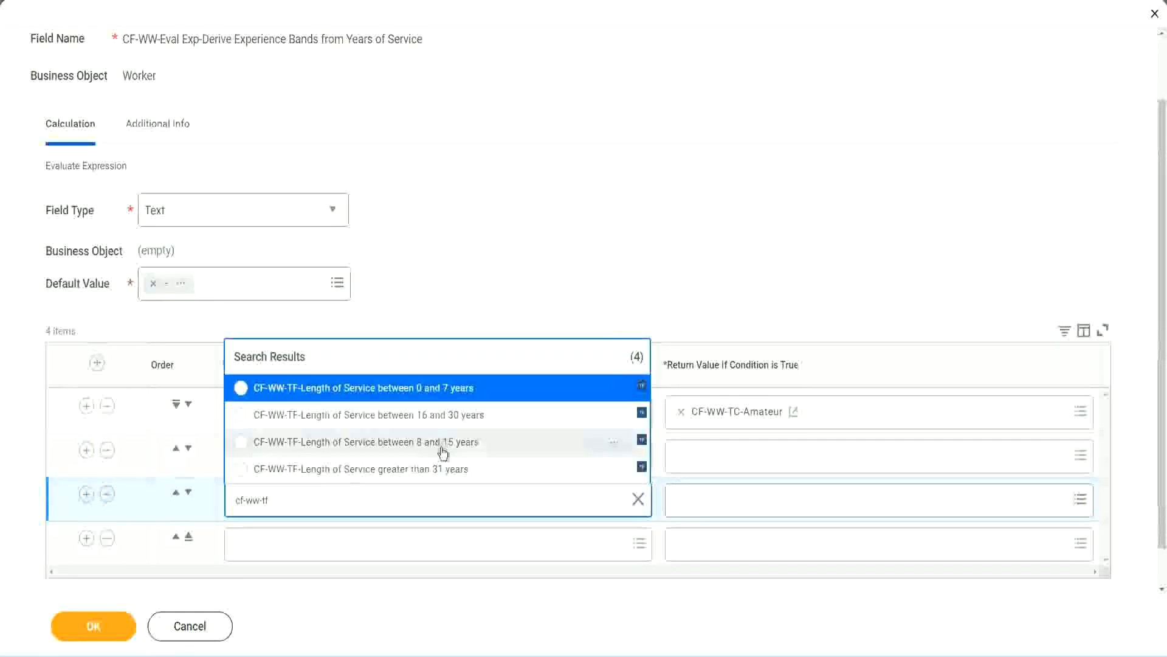
{"action": "left_click", "coordinate": [468, 416]}
Set the fourth row's condition to CF-WW-TF-Length of Service greater than 31 years.
{"action": "left_click", "coordinate": [276, 545]}
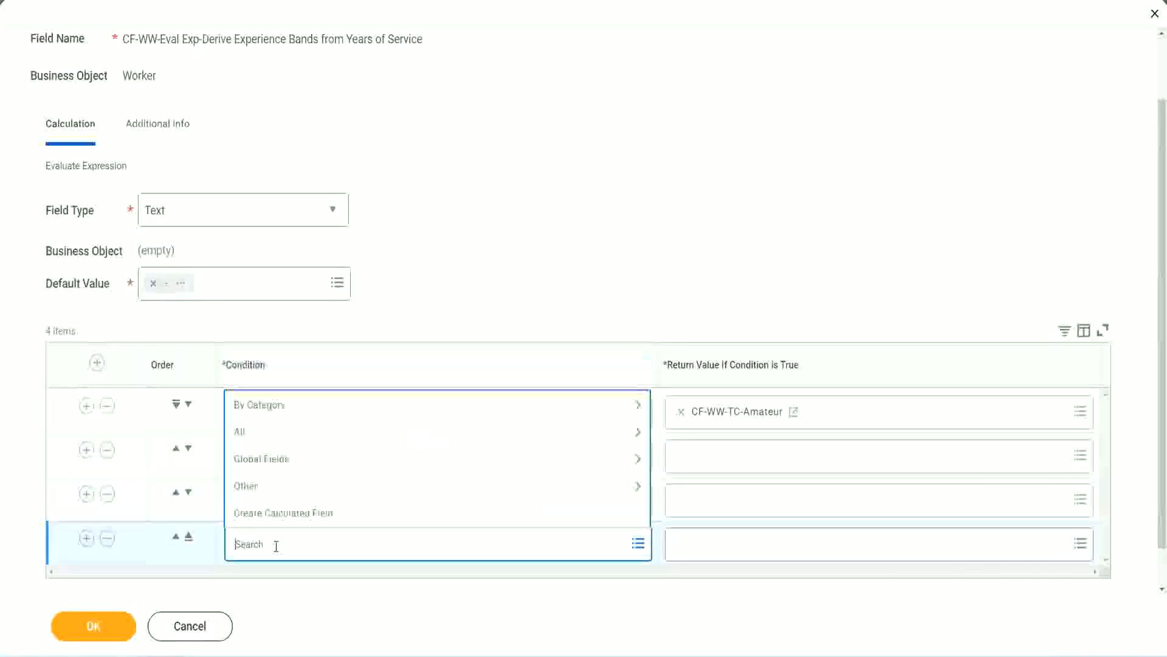
{"action": "type", "text": "cf-ww"}
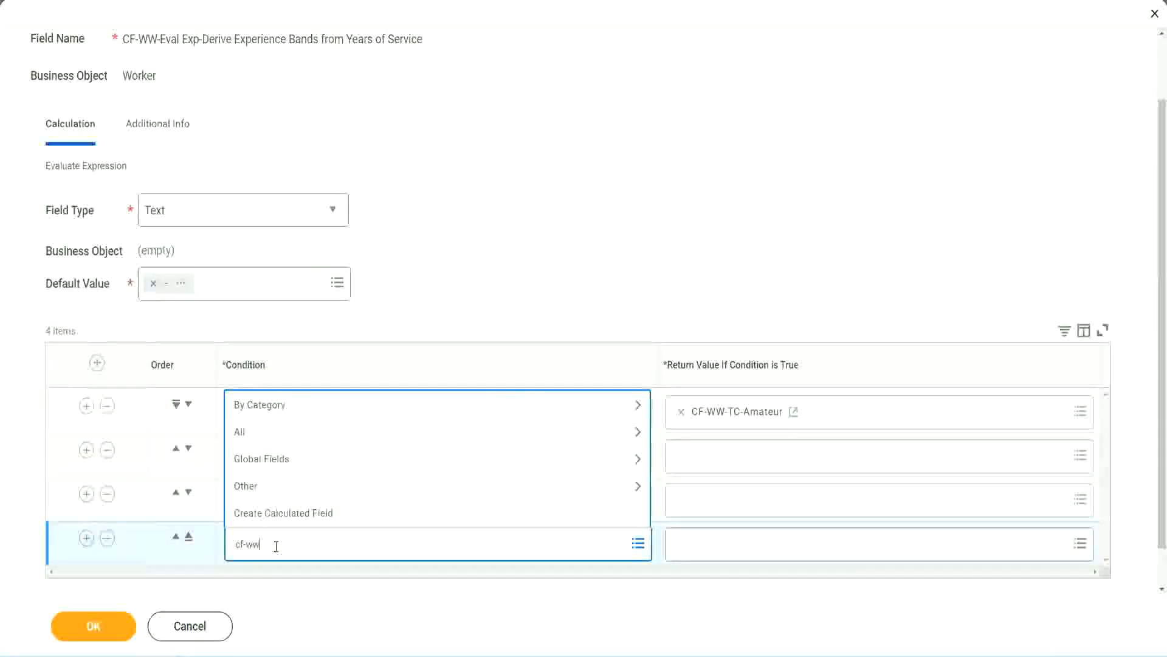
{"action": "type", "text": " tf 31"}
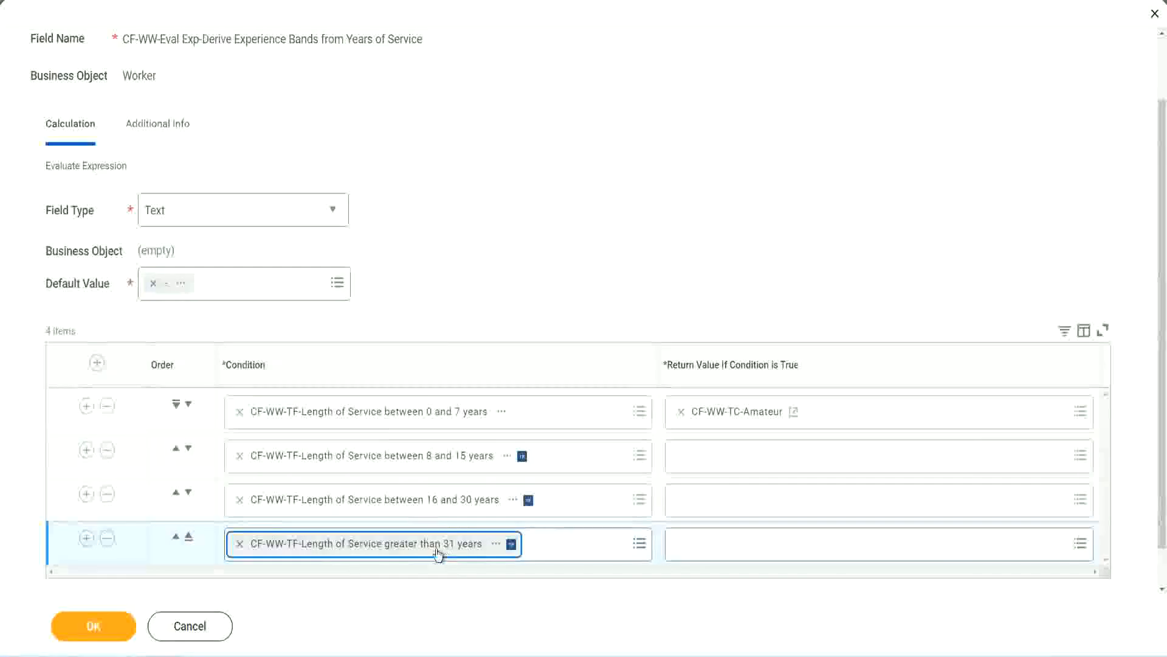
{"action": "left_click", "coordinate": [524, 252]}
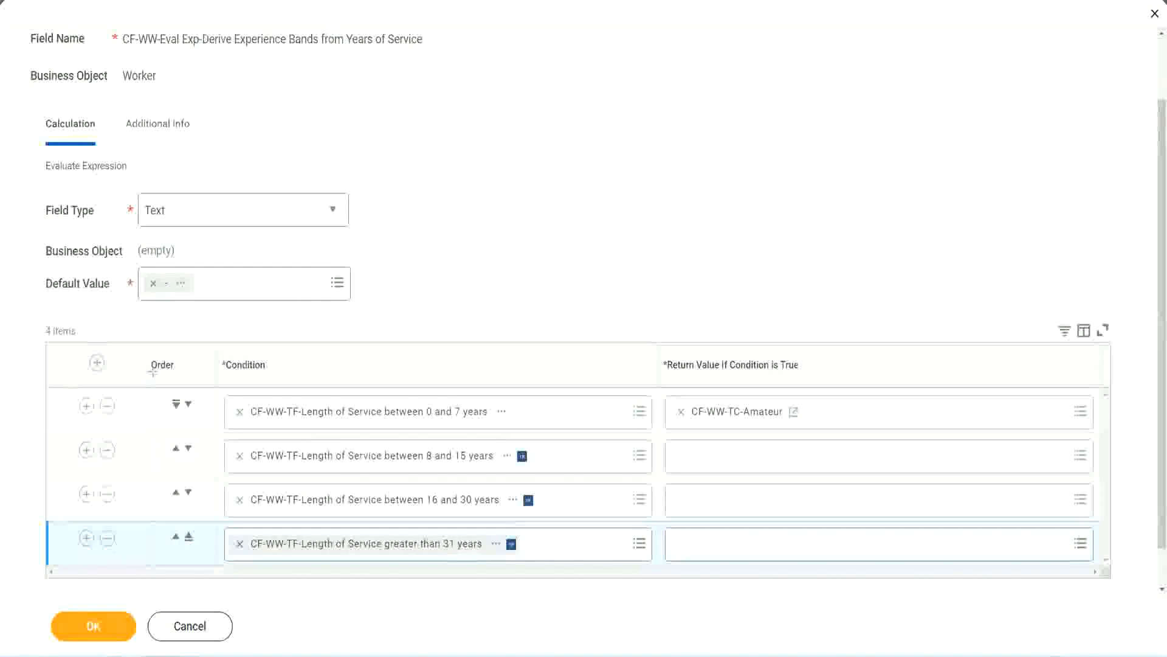
Try reordering the conditions by moving the 8 to 15 years row above the 0 to 7 years row.
{"action": "left_click_drag", "start_coordinate": [132, 355], "coordinate": [129, 480]}
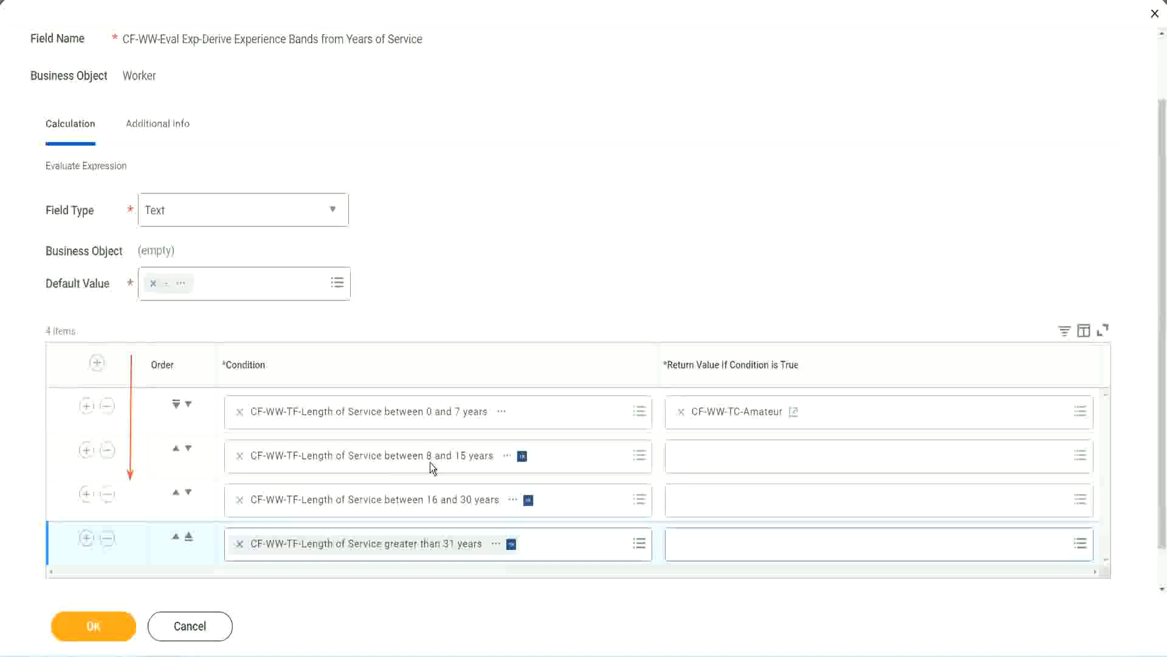
{"action": "left_click", "coordinate": [176, 450]}
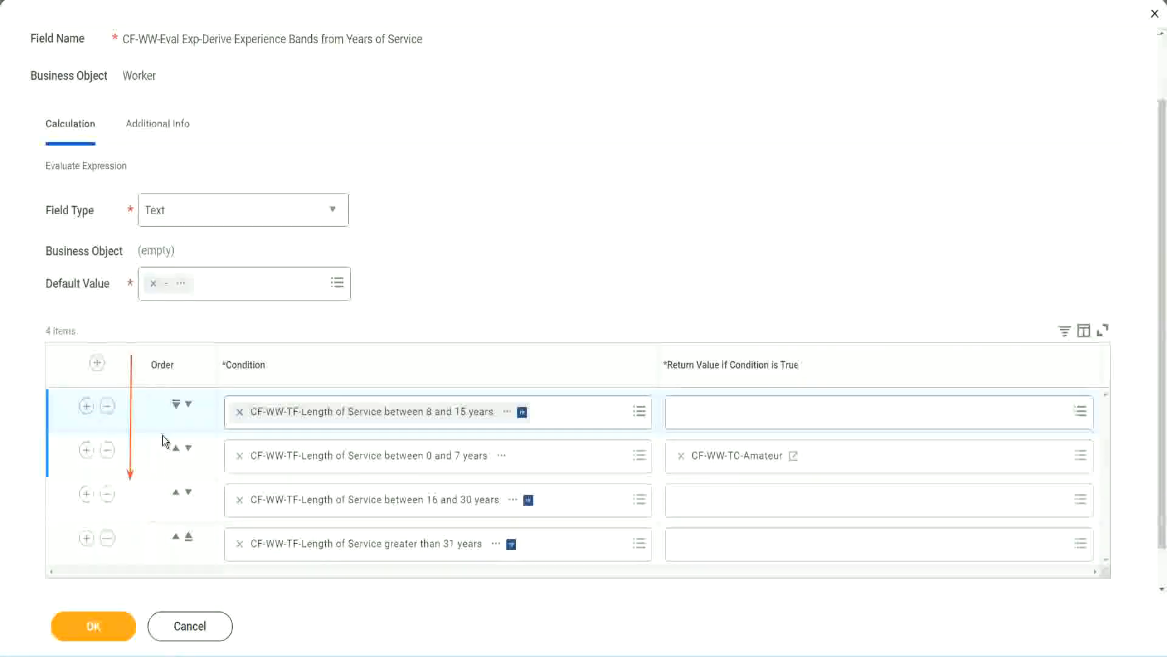
{"action": "left_click", "coordinate": [188, 405]}
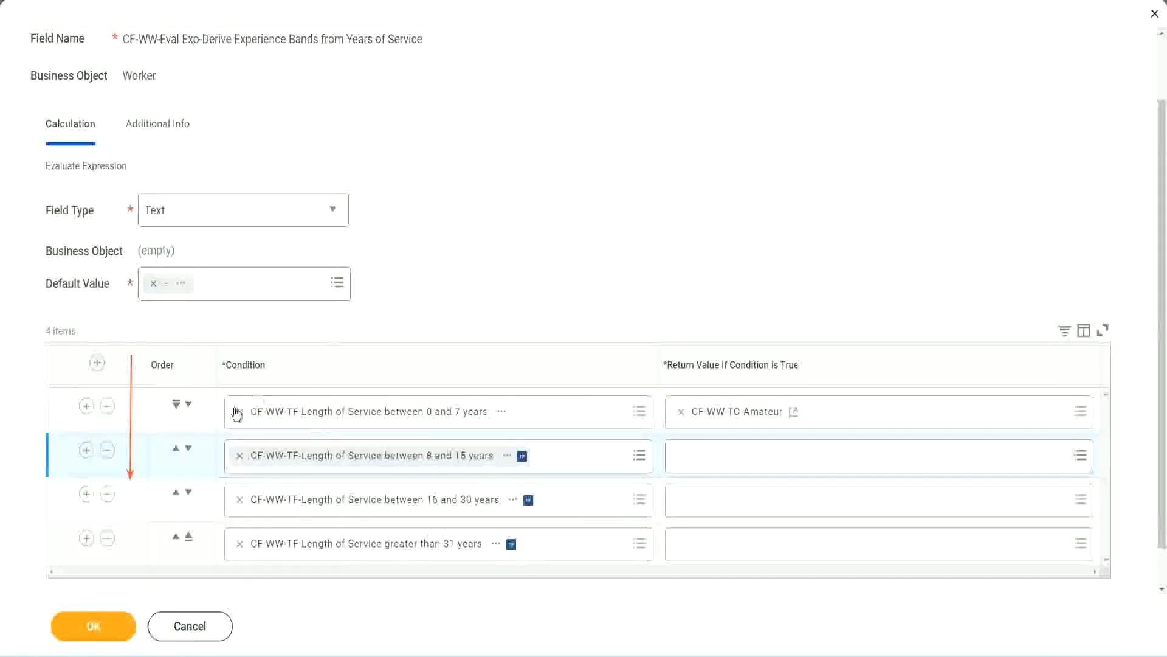
{"action": "left_click", "coordinate": [177, 452]}
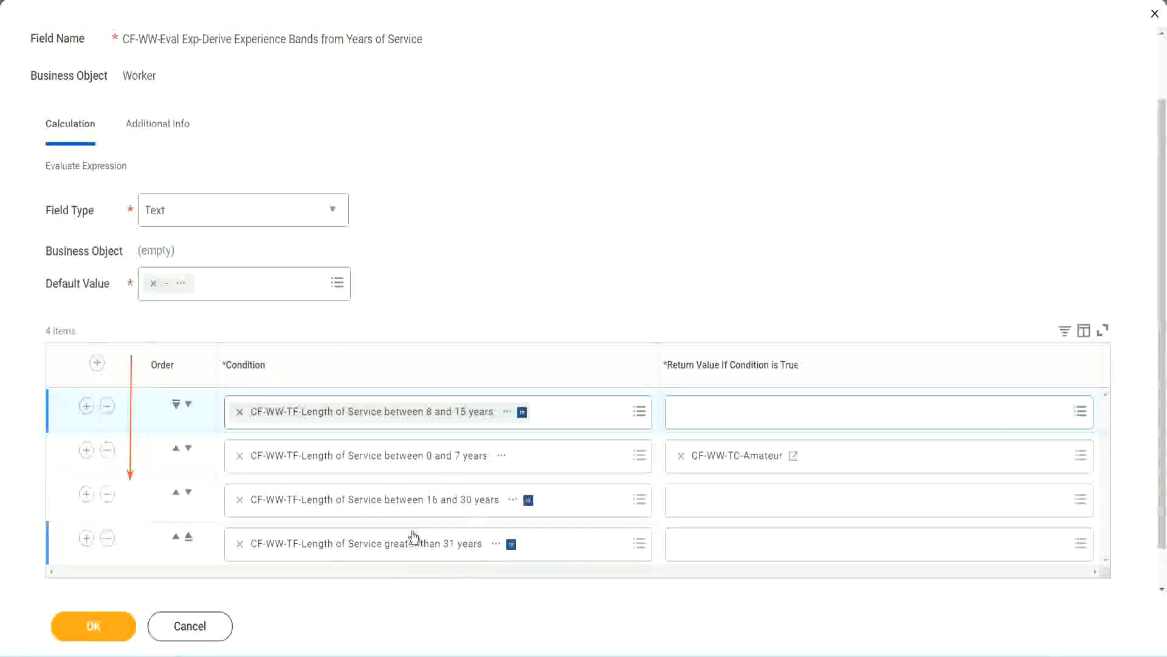
Copy the CF-WW-TC-Amateur field name and move the 8 to 15 years row back below the 0 to 7 years row.
{"action": "right_click", "coordinate": [740, 465]}
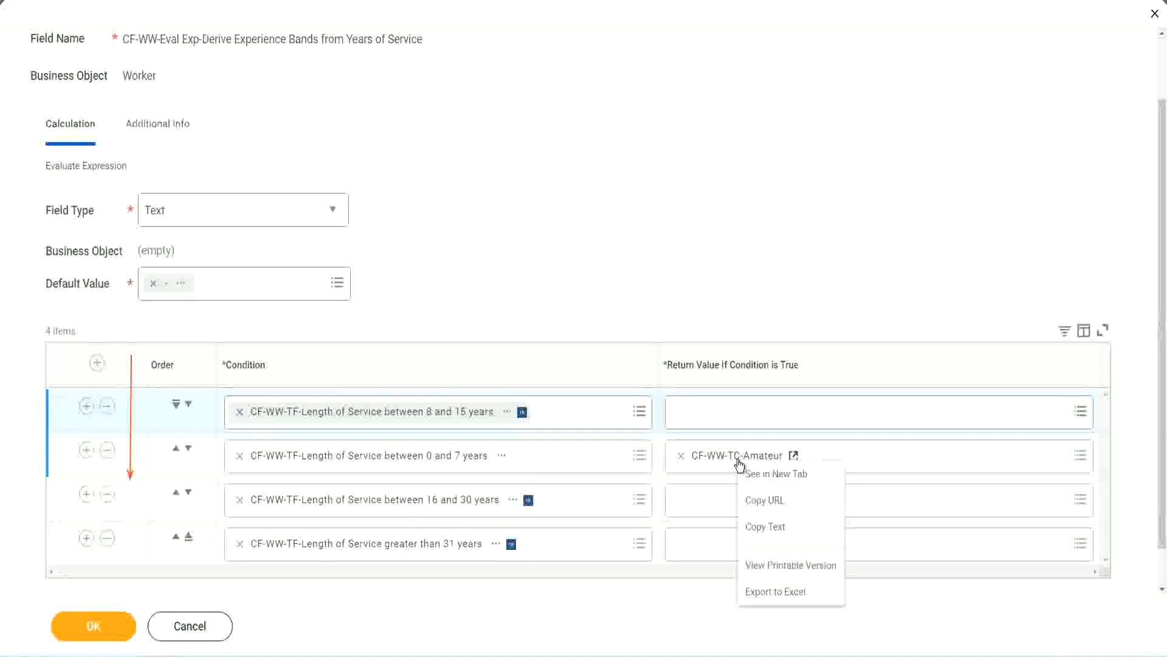
{"action": "left_click", "coordinate": [766, 527]}
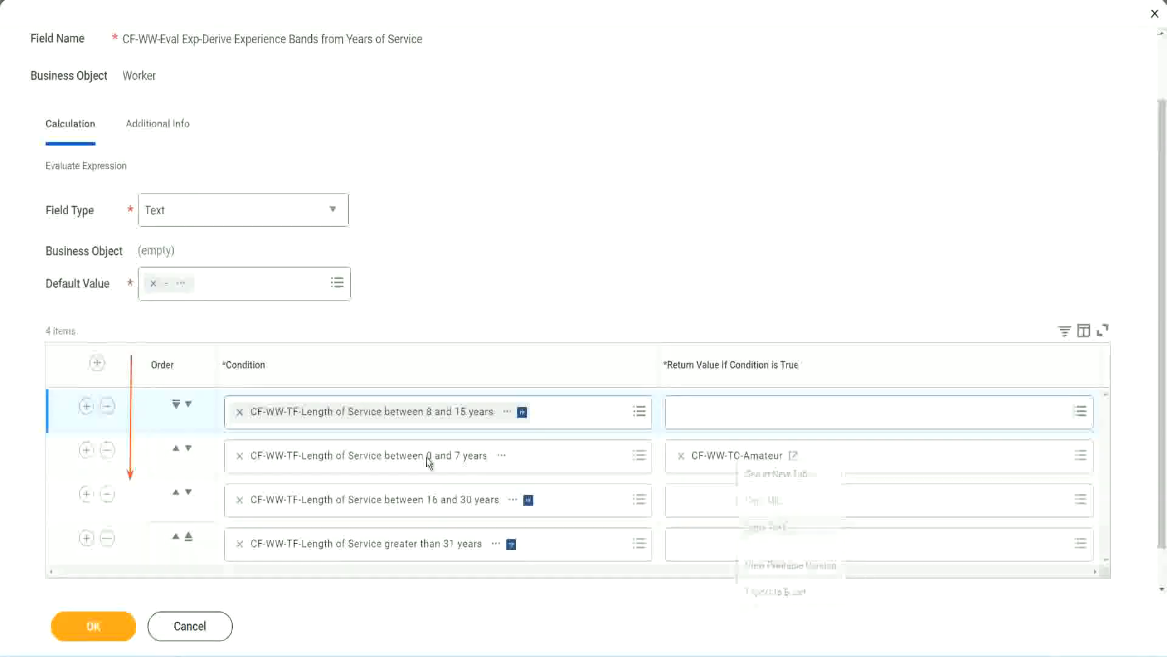
{"action": "left_click", "coordinate": [189, 405]}
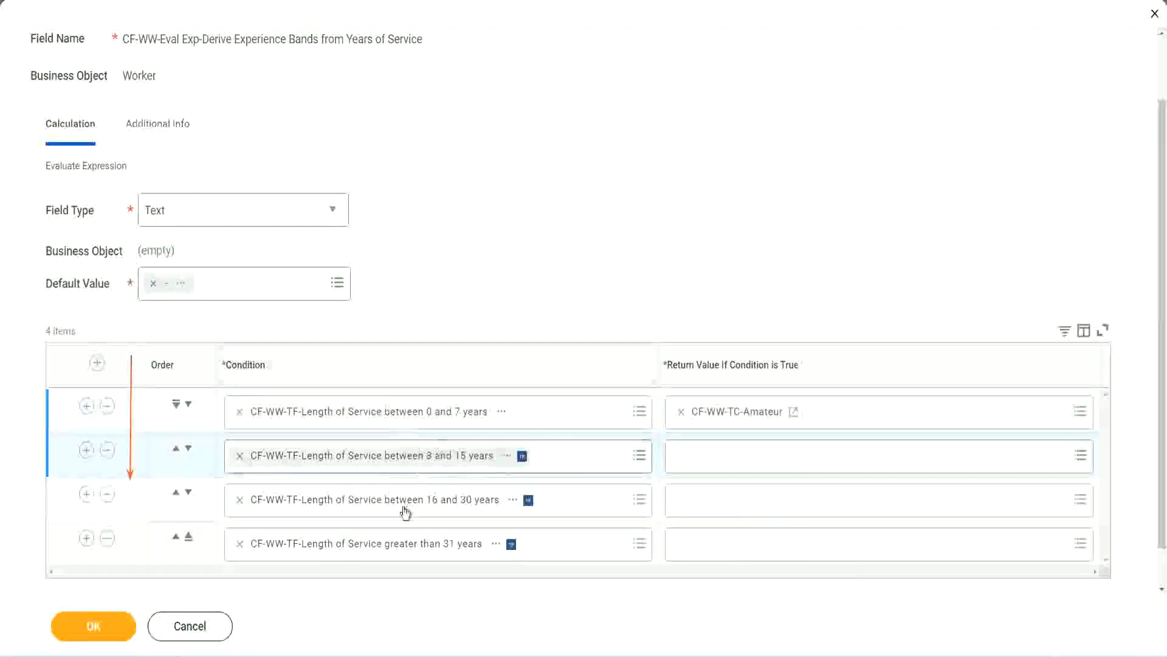
Start a calculated field for the second row's return value, named CF-WW-TC-Experienced, with business object Global and function Text Constant.
{"action": "left_click", "coordinate": [678, 453]}
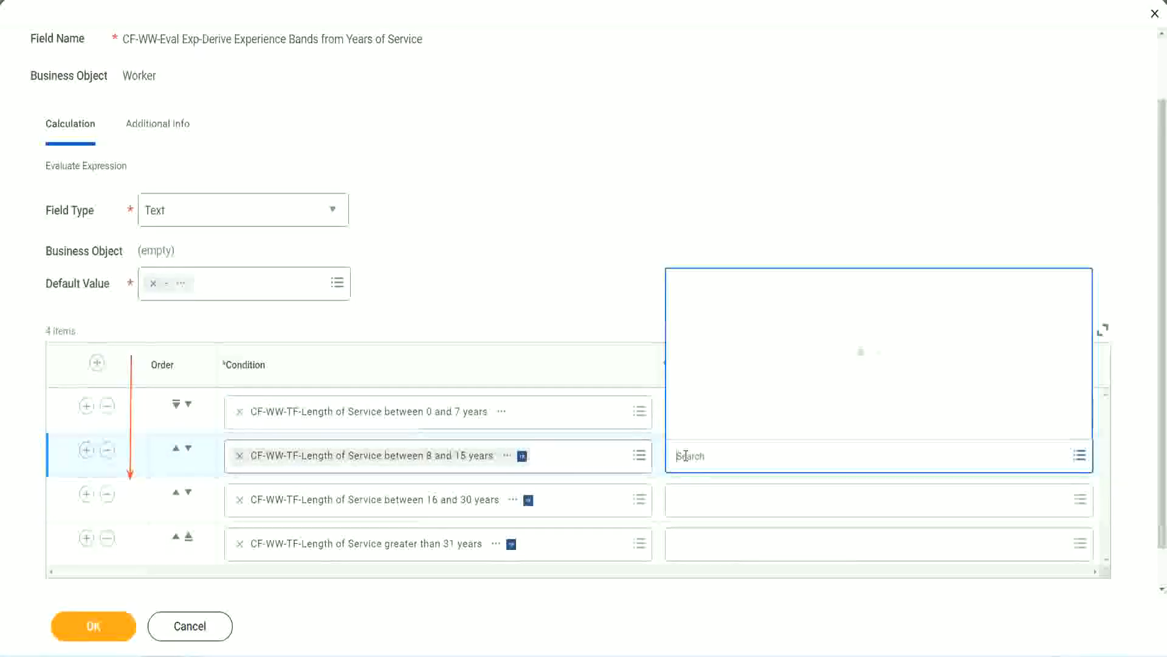
{"action": "key", "text": "Escape"}
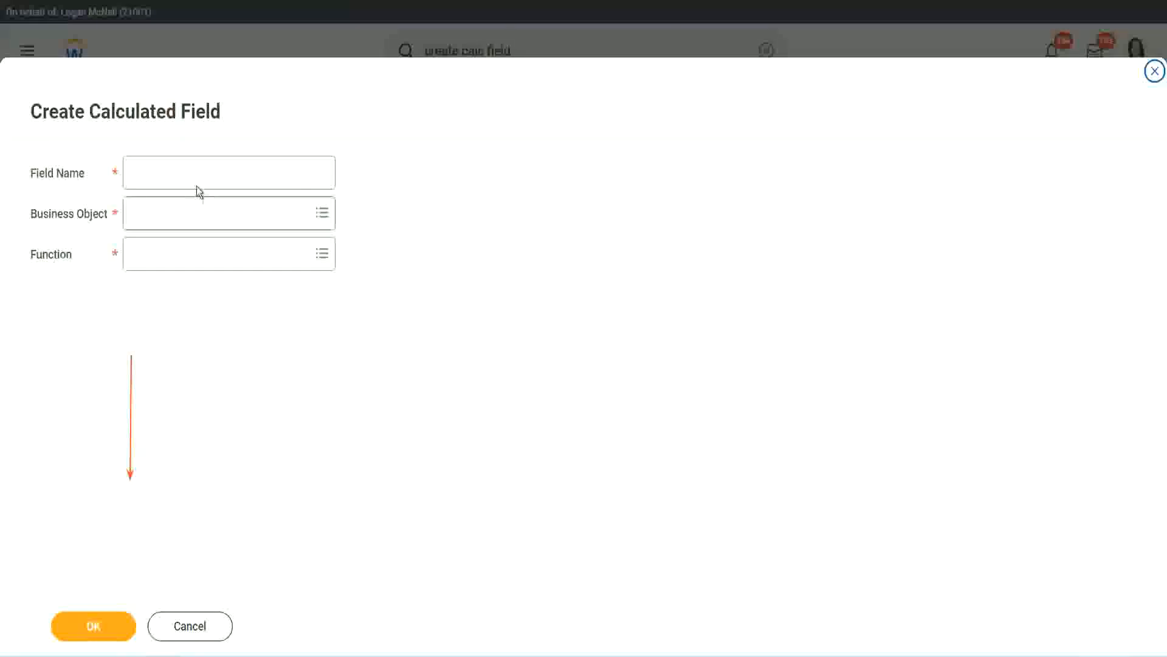
{"action": "left_click", "coordinate": [186, 172]}
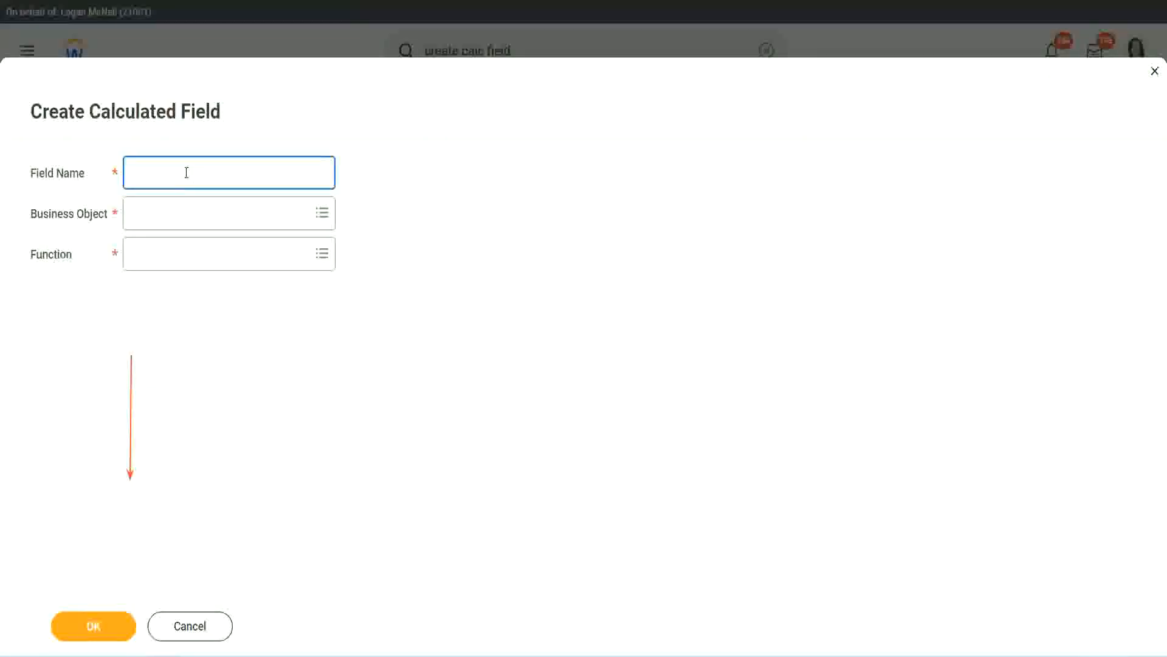
{"action": "type", "text": "CF-WW-TC-Amateur"}
{"action": "double_click", "coordinate": [195, 174]}
{"action": "type", "text": "Ex"}
{"action": "type", "text": "perienced"}
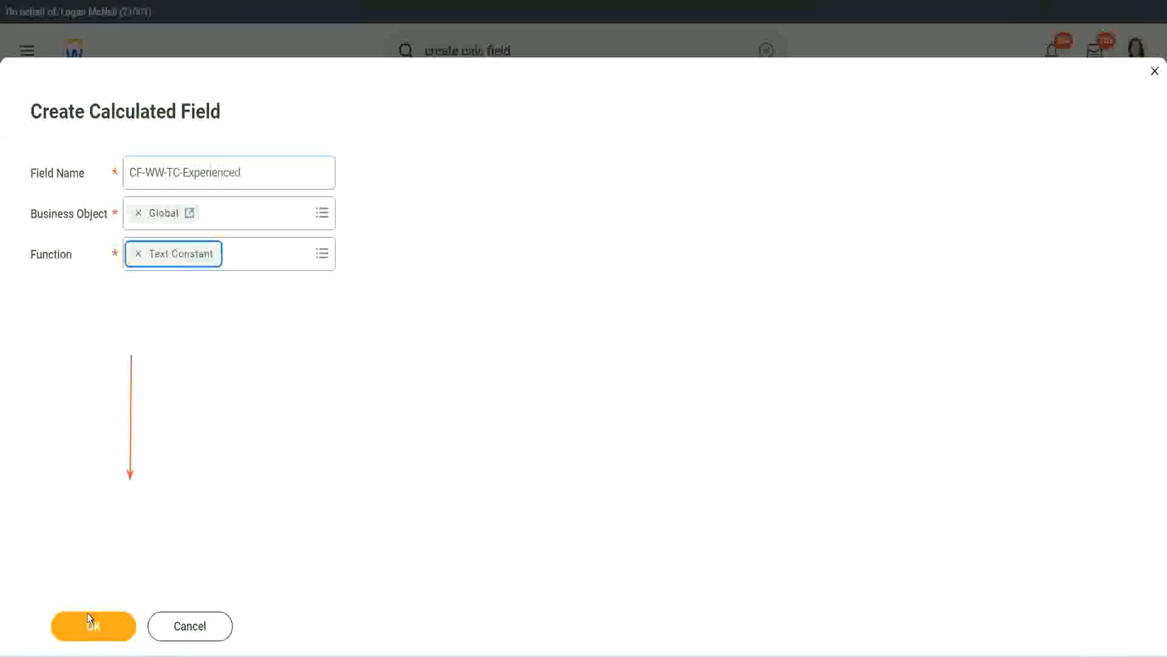
{"action": "left_click", "coordinate": [89, 621]}
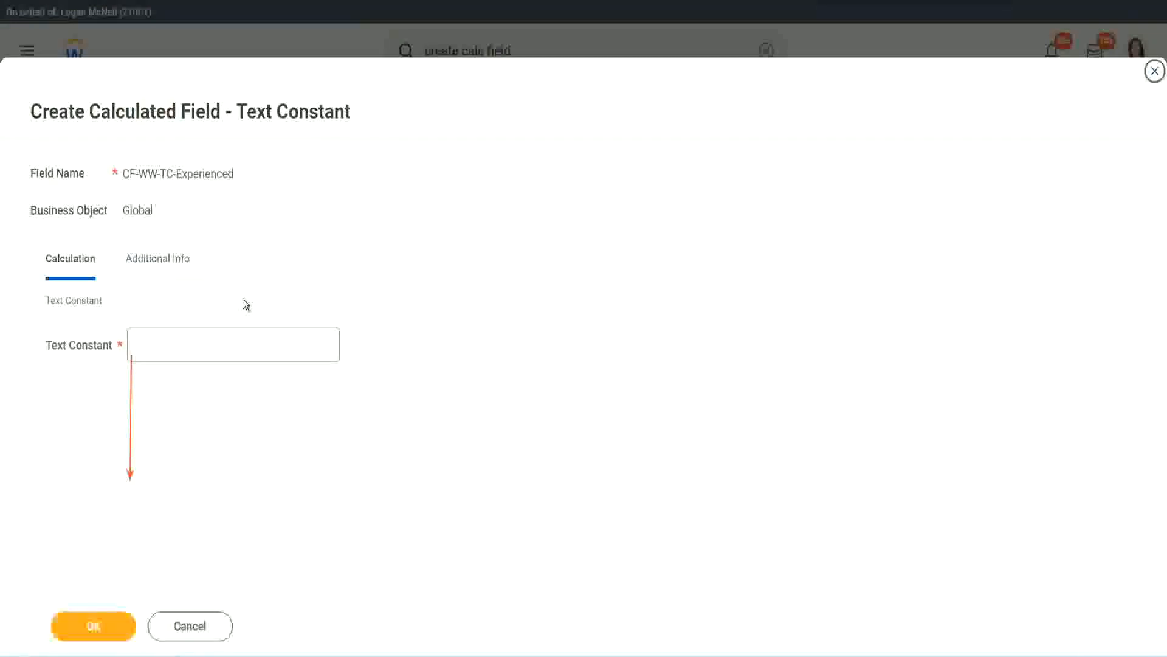
Set the text constant to Experienced and save the field as the second row's return value.
{"action": "left_click", "coordinate": [178, 346]}
{"action": "type", "text": "Ex"}
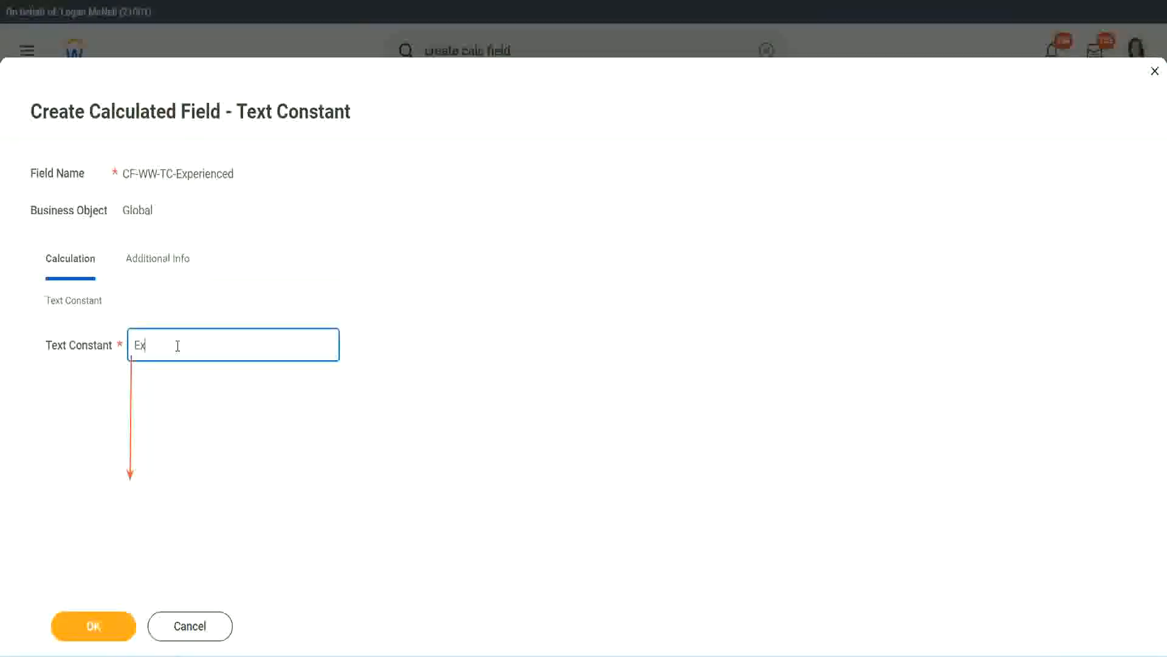
{"action": "type", "text": "perienced"}
{"action": "left_click", "coordinate": [97, 626]}
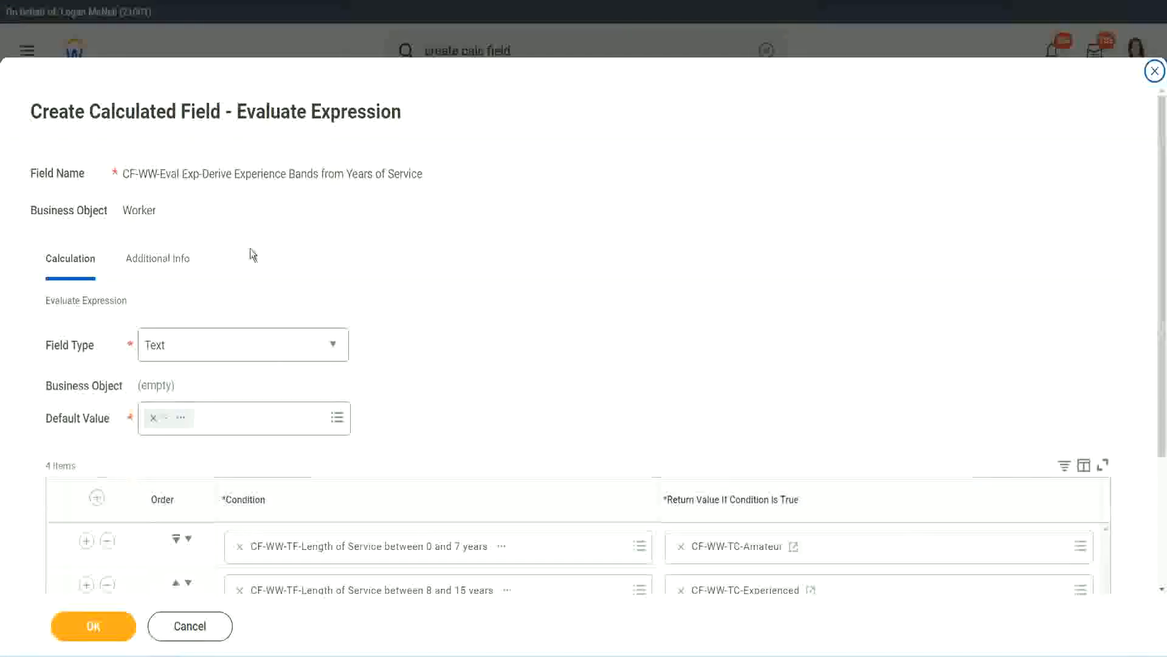
Start a calculated field for the third row's return value, named CF-WW-TC-Senior, with Global as its business object.
{"action": "scroll", "coordinate": [539, 318], "scroll_direction": "down", "scroll_amount": 3}
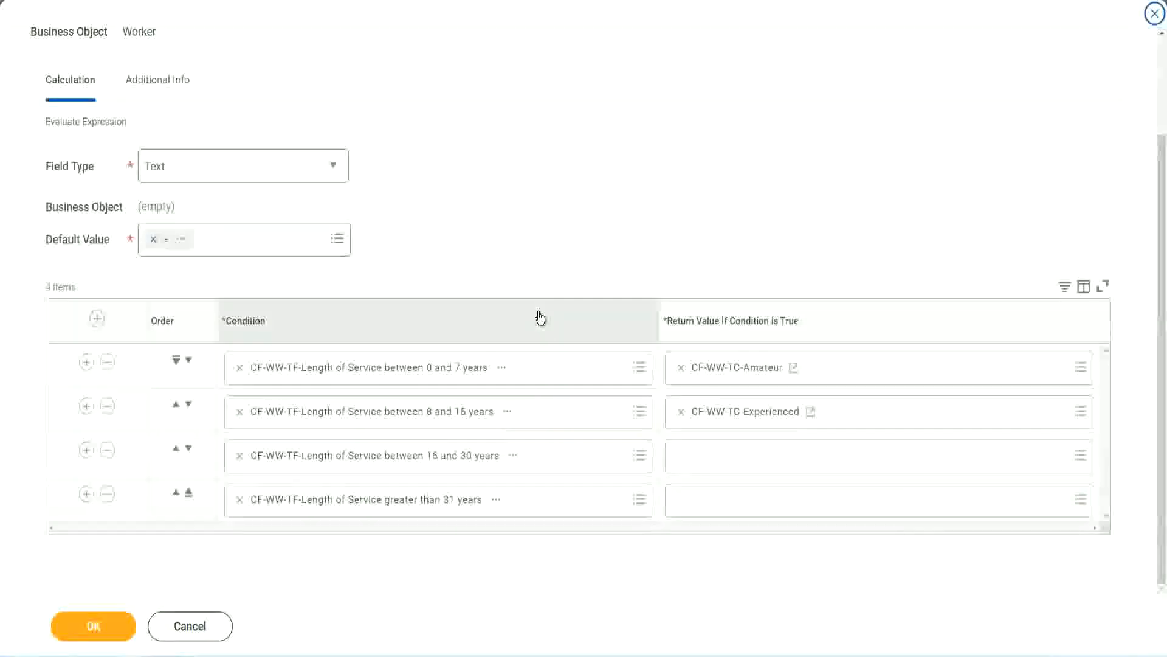
{"action": "left_click", "coordinate": [727, 457]}
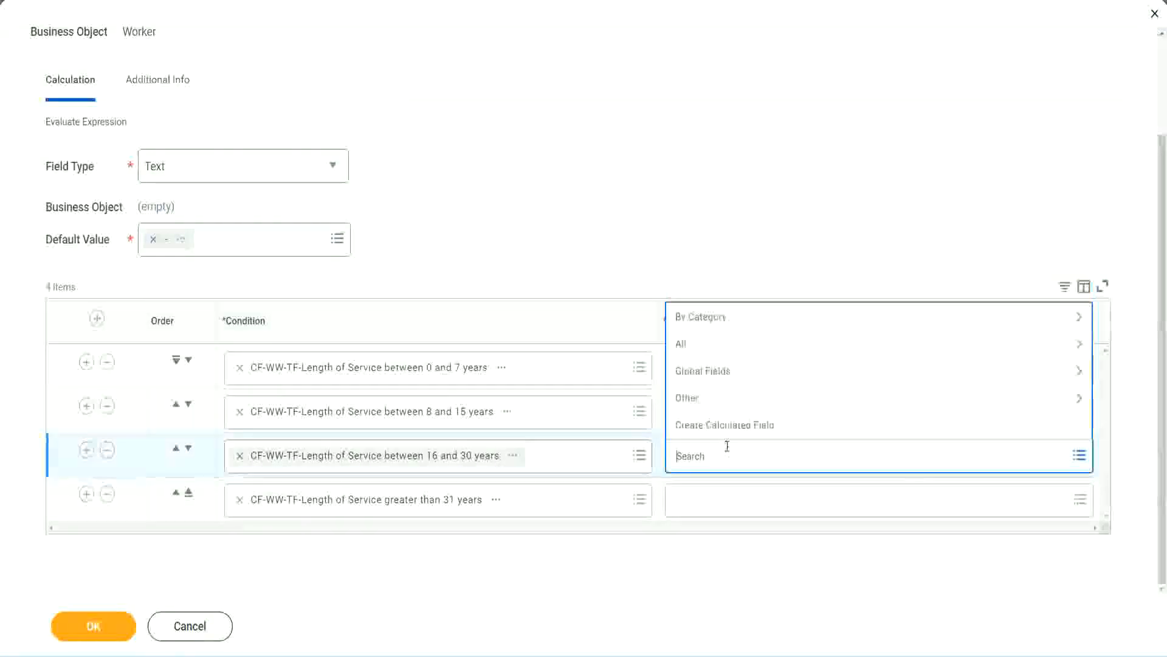
{"action": "left_click", "coordinate": [732, 425]}
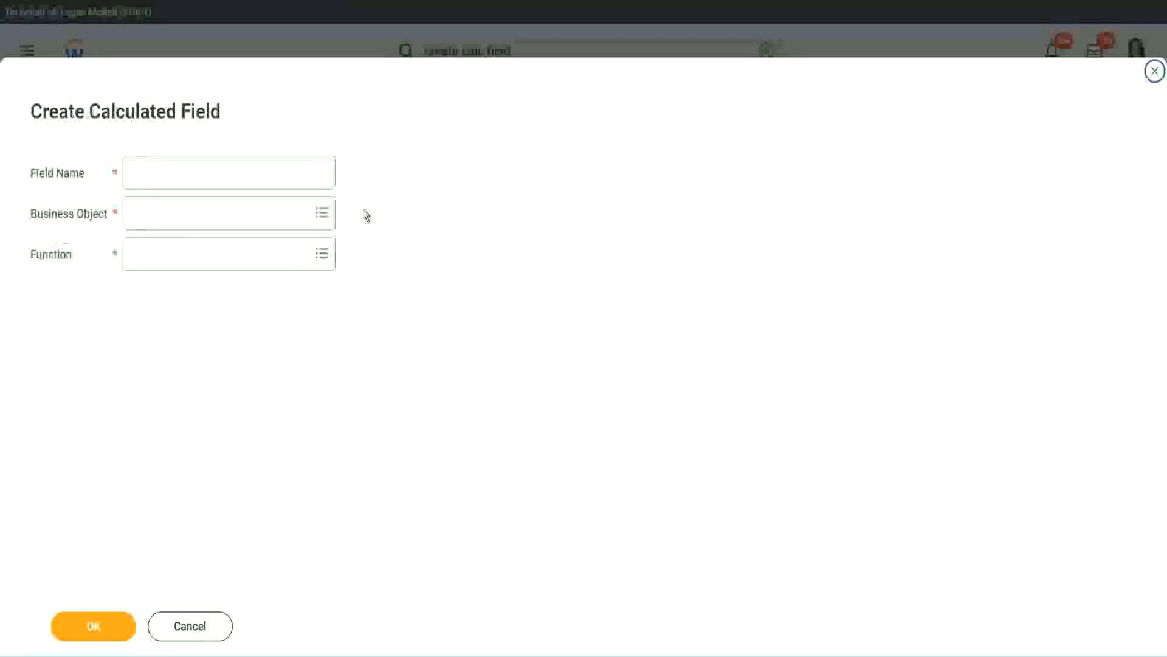
{"action": "left_click", "coordinate": [247, 172]}
{"action": "type", "text": "CF-WW-TC-Amateur"}
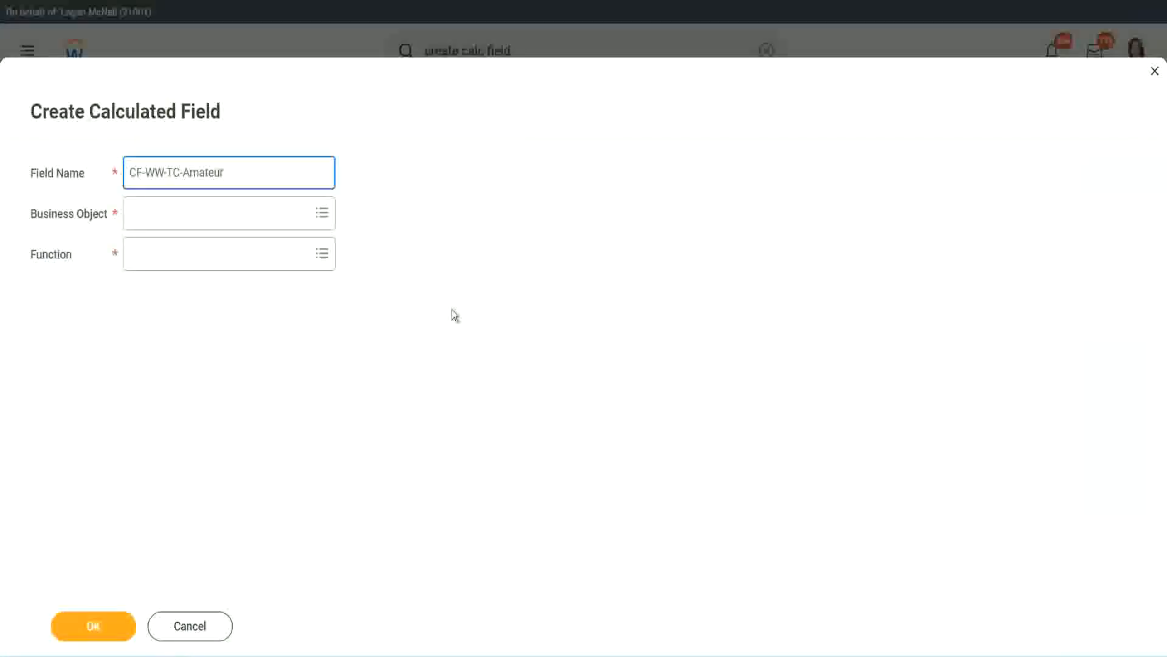
{"action": "left_click", "coordinate": [131, 214]}
{"action": "type", "text": "globa"}
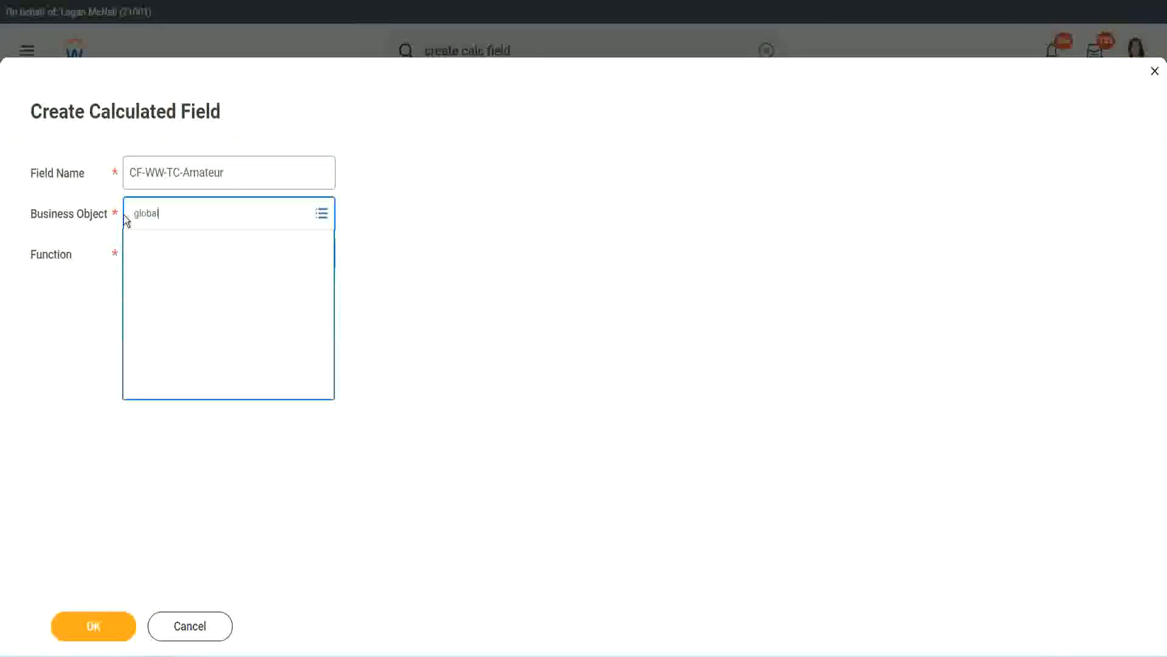
{"action": "type", "text": "l"}
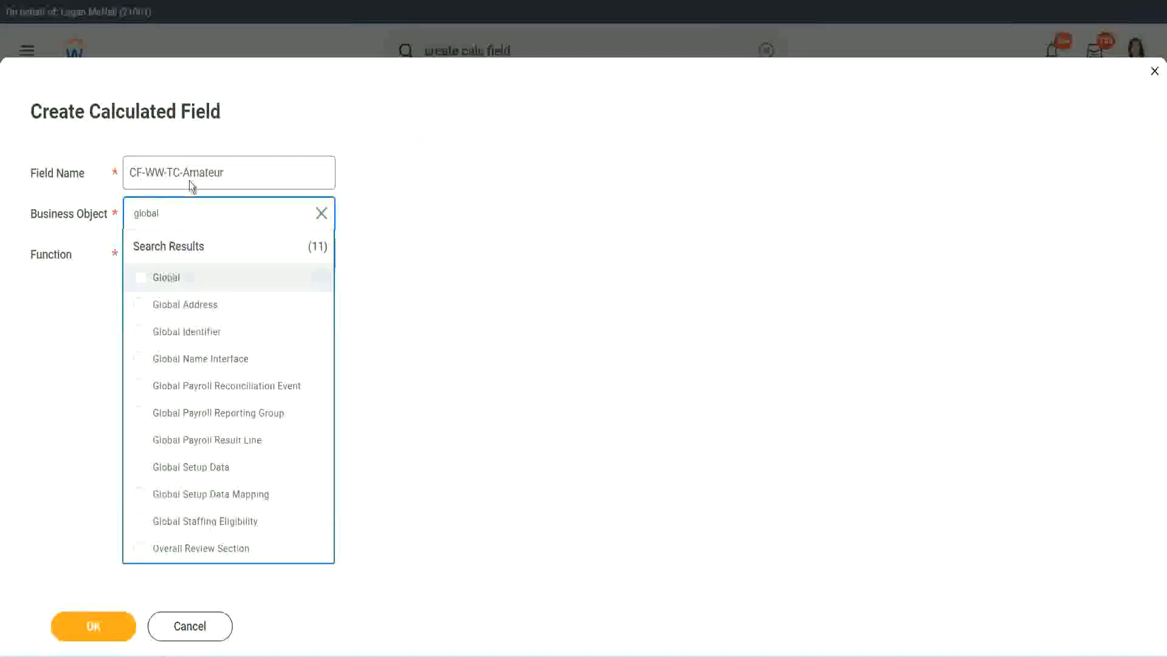
{"action": "left_click", "coordinate": [193, 175]}
{"action": "double_click", "coordinate": [201, 172]}
{"action": "type", "text": "S"}
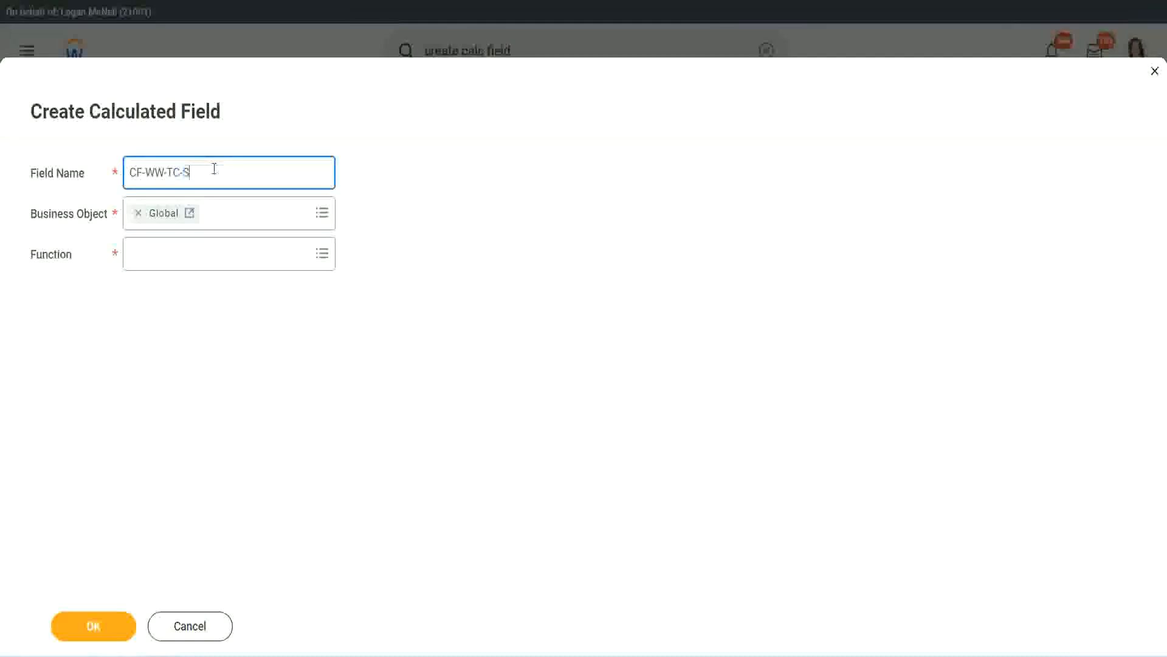
{"action": "type", "text": "enior"}
Make the new field a Text Constant with the value Senior and save it as the third row's return value.
{"action": "left_click", "coordinate": [186, 266]}
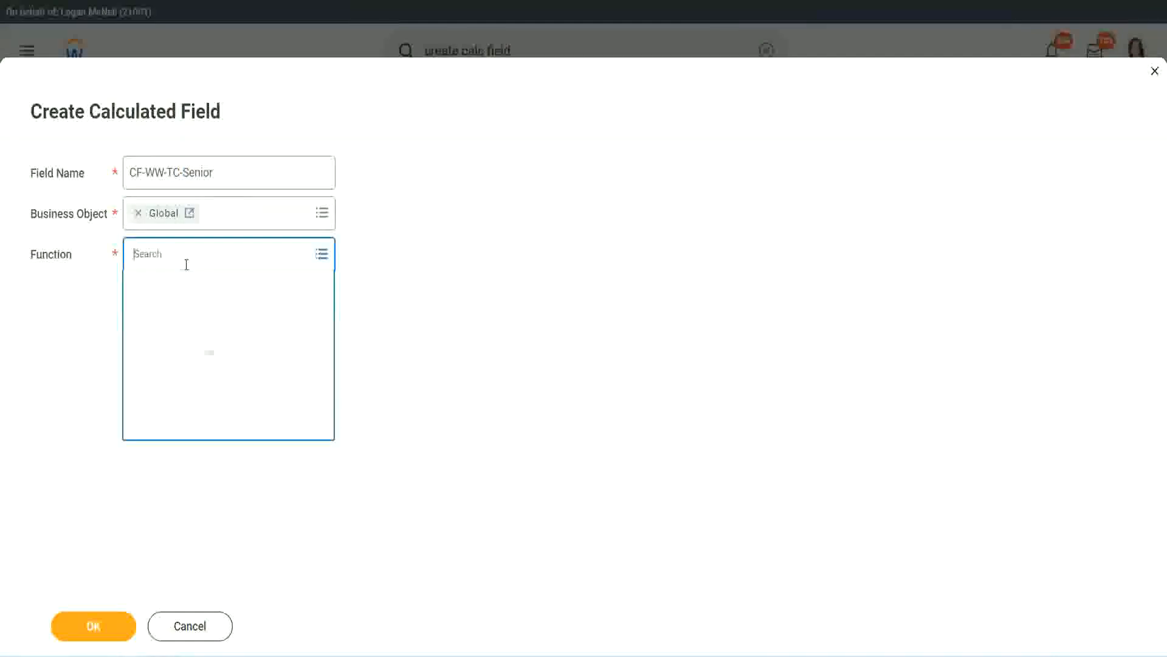
{"action": "type", "text": "tc"}
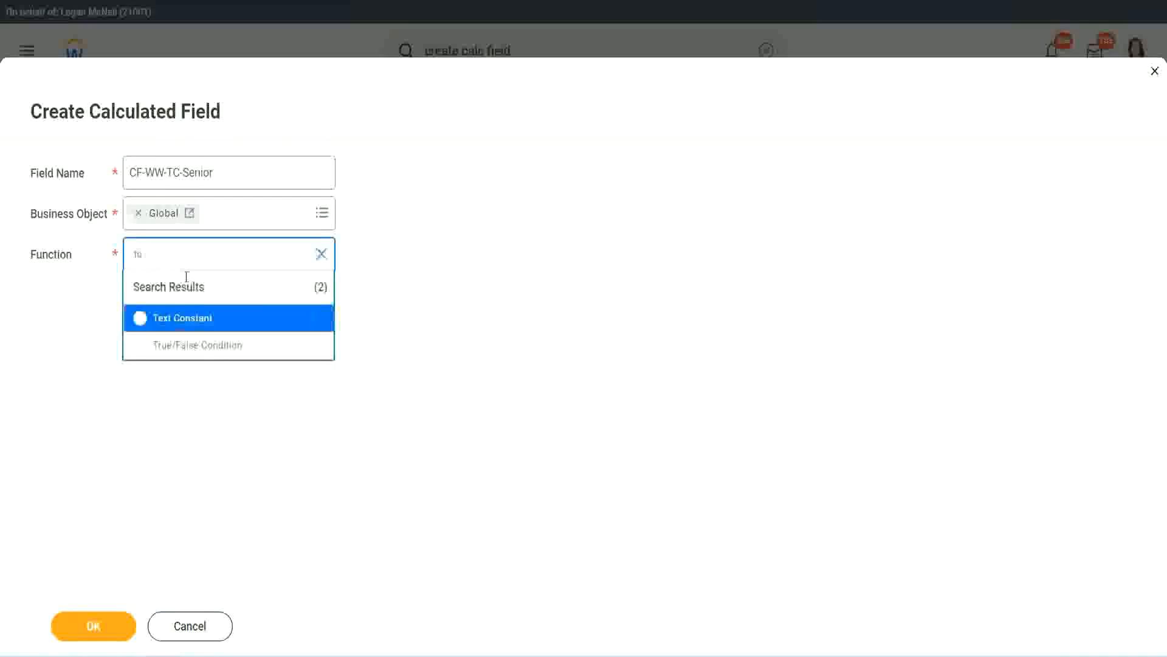
{"action": "left_click", "coordinate": [180, 316]}
{"action": "left_click", "coordinate": [104, 631]}
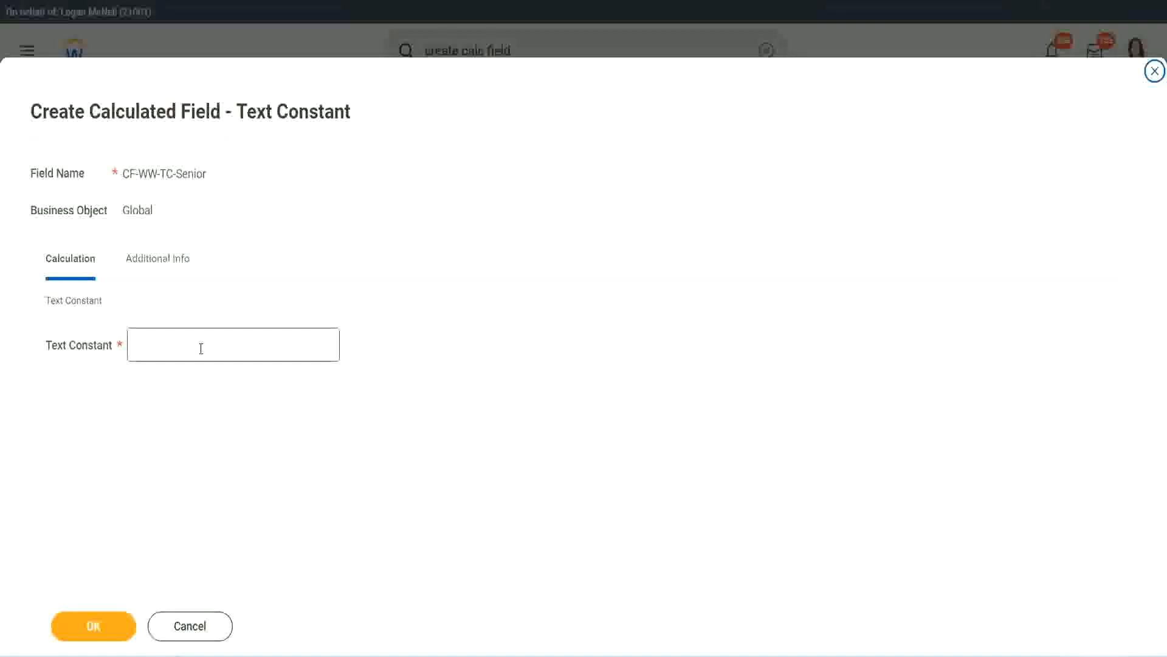
{"action": "left_click", "coordinate": [197, 341]}
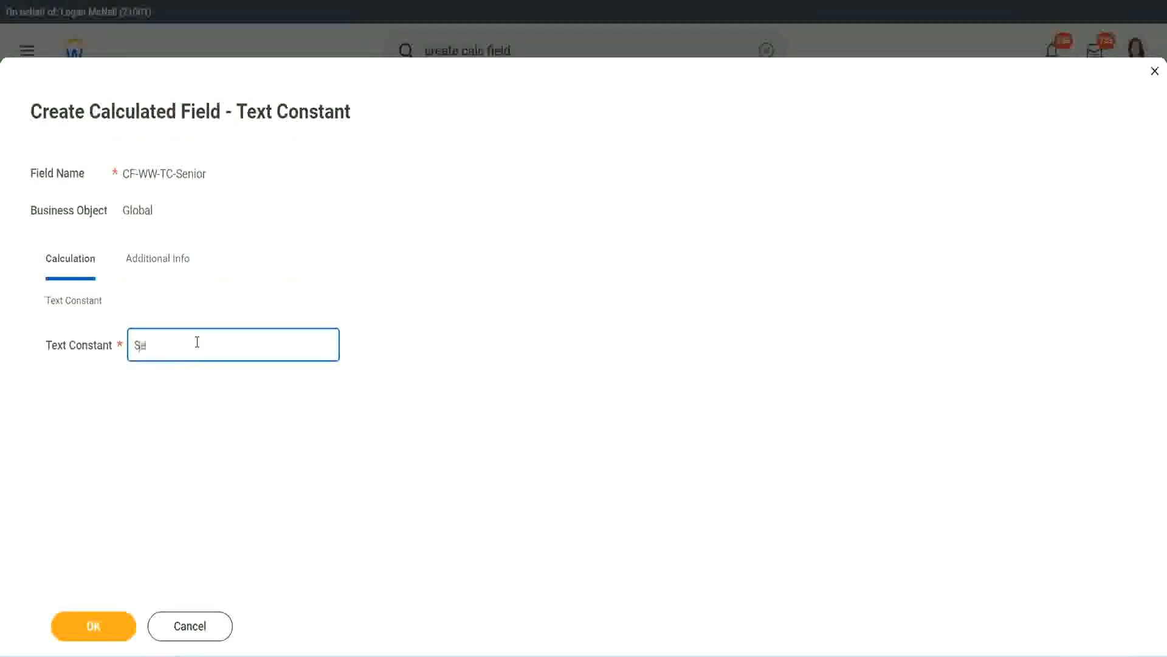
{"action": "left_click", "coordinate": [114, 615]}
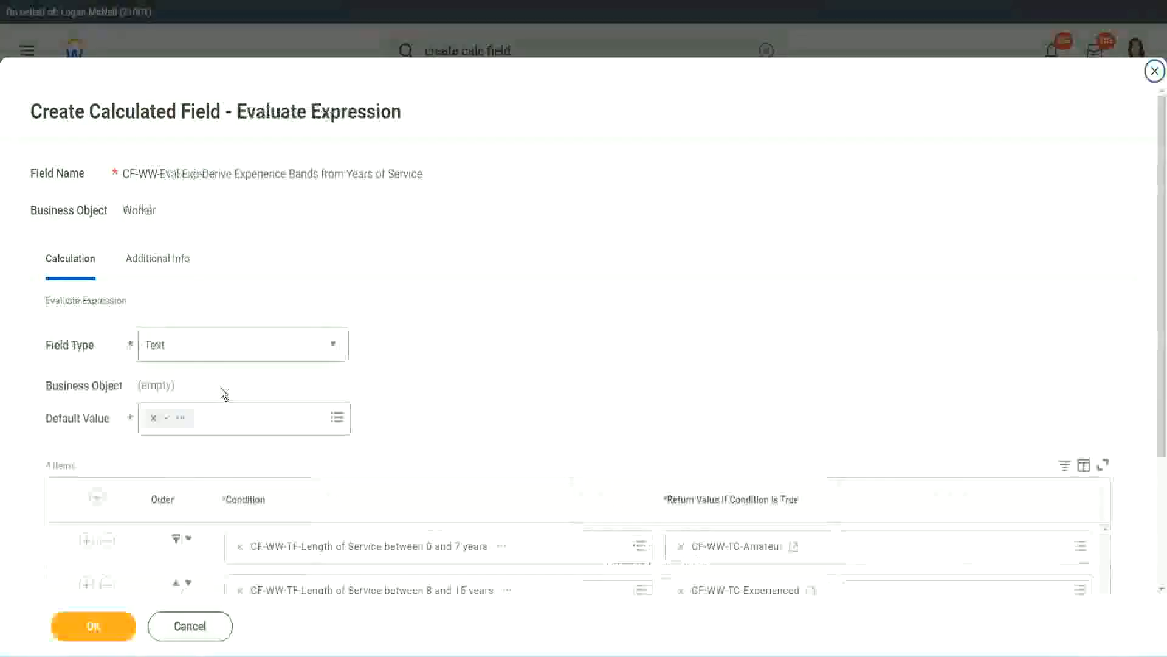
Start a calculated field for the fourth row's return value, named CF-WW-TC-Legend, reusing the copied CF-WW-TC-Senior name.
{"action": "scroll", "coordinate": [843, 436], "scroll_direction": "down", "scroll_amount": 3}
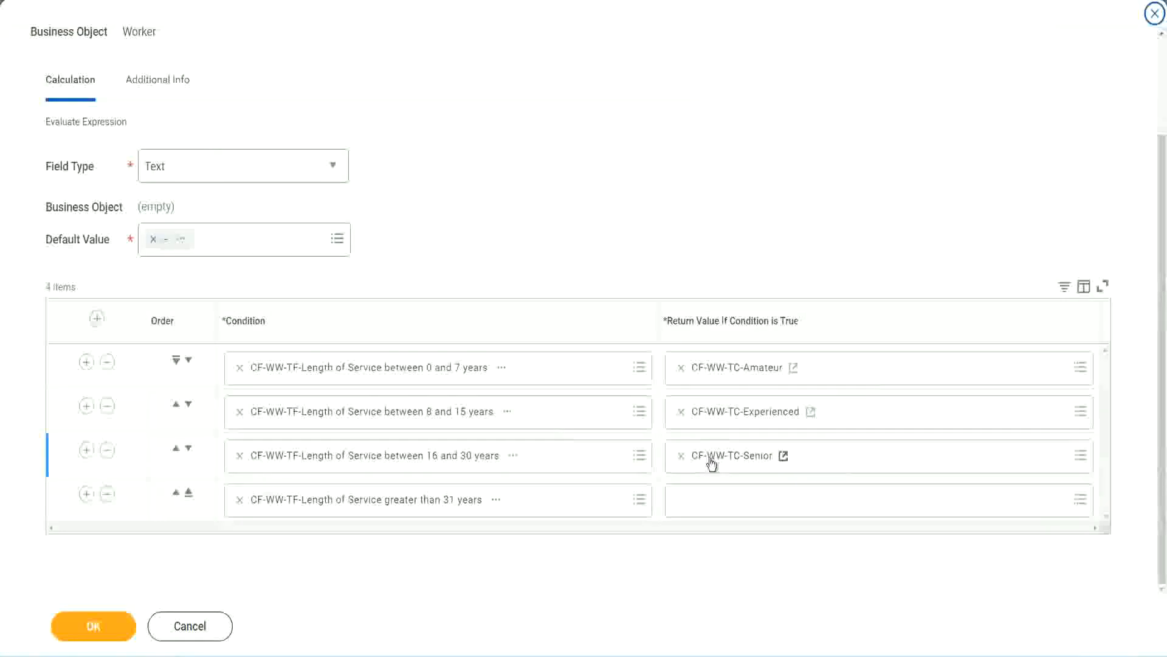
{"action": "right_click", "coordinate": [709, 460]}
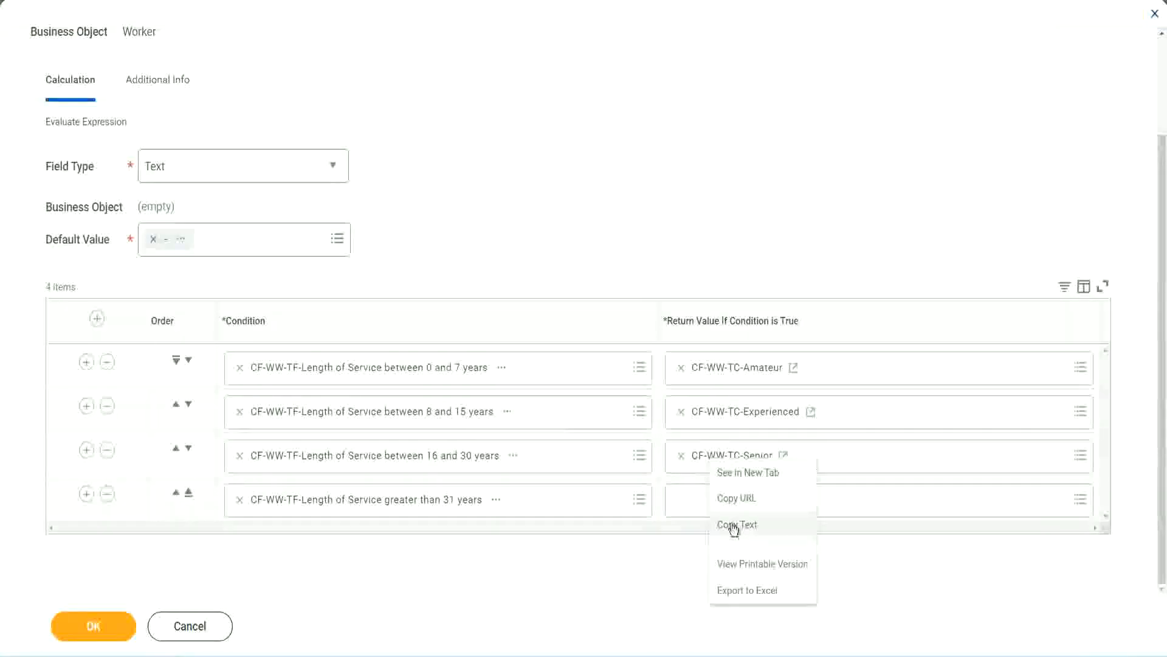
{"action": "left_click", "coordinate": [737, 525]}
{"action": "left_click", "coordinate": [710, 502]}
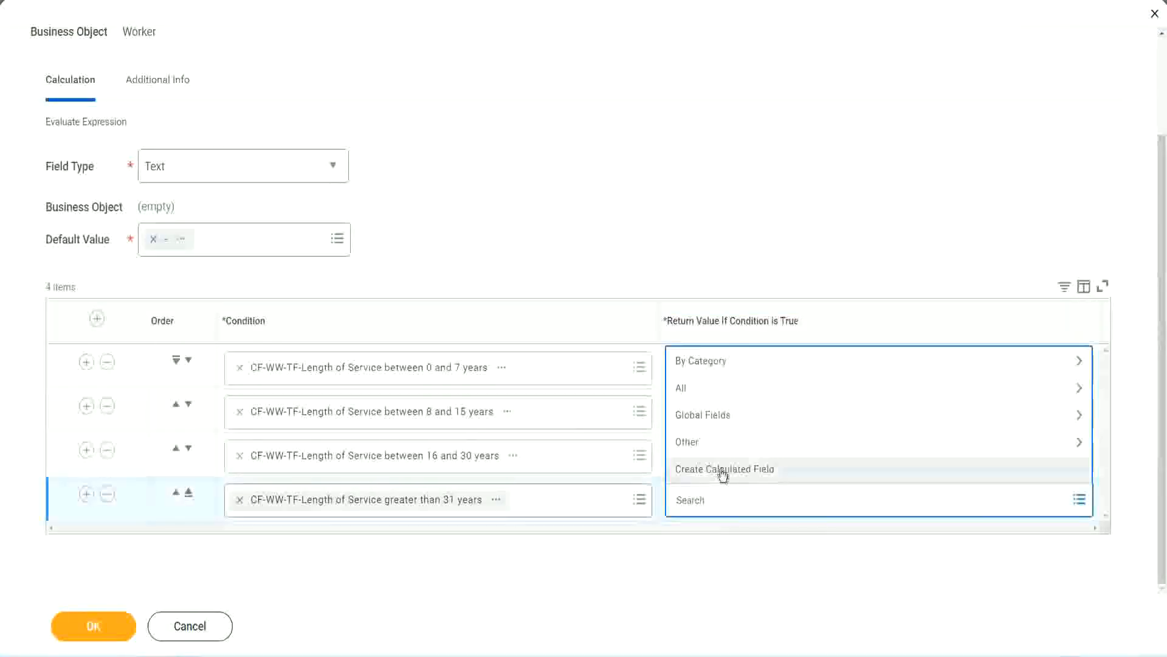
{"action": "left_click", "coordinate": [723, 474]}
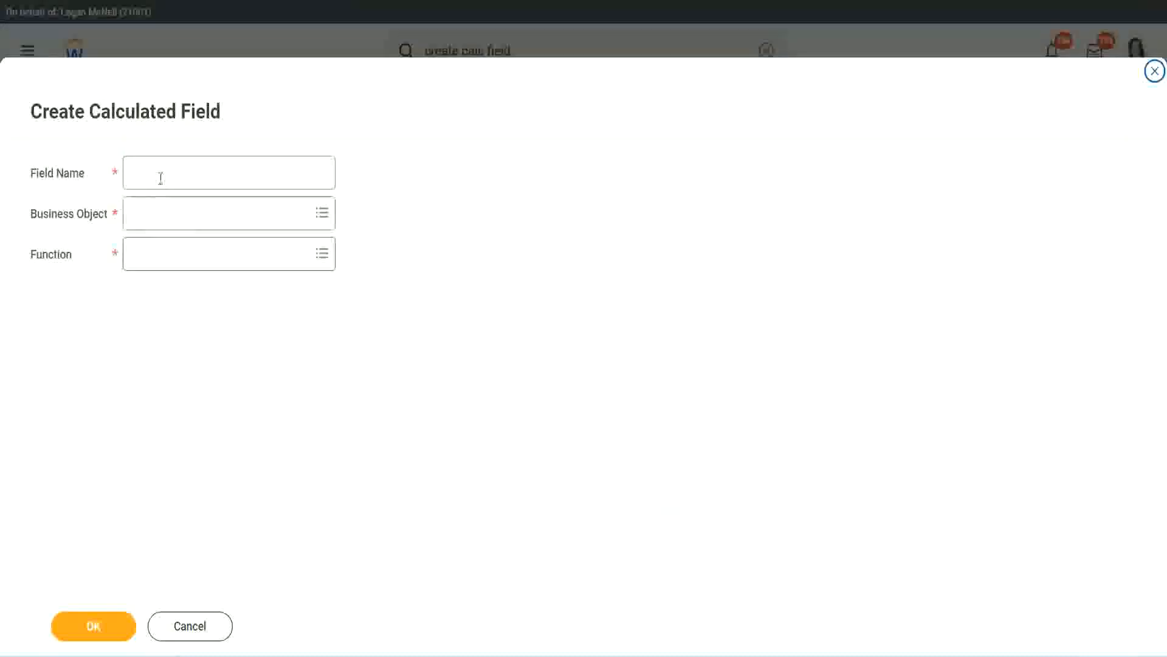
{"action": "left_click", "coordinate": [161, 178]}
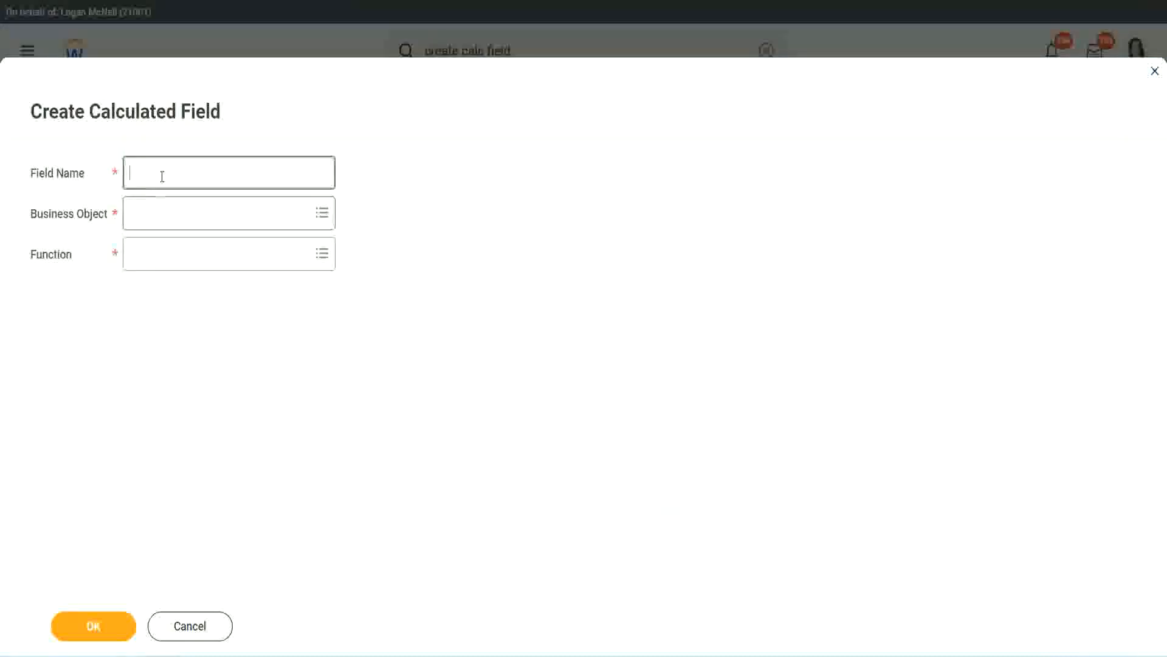
{"action": "key", "text": "ctrl+v"}
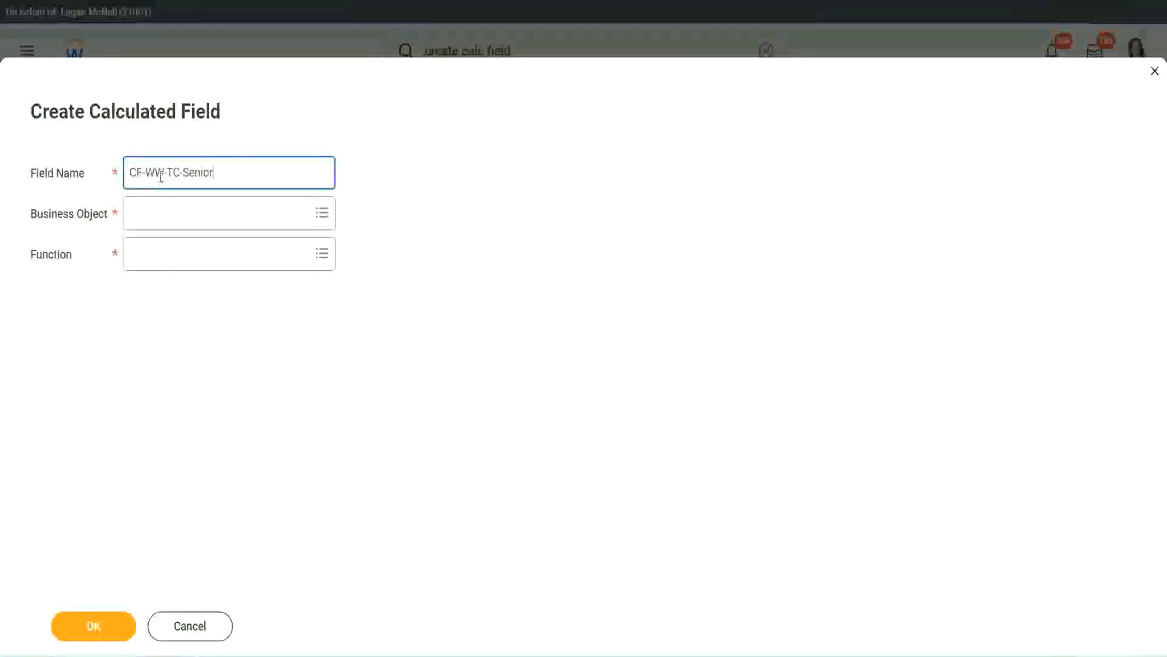
{"action": "double_click", "coordinate": [195, 172]}
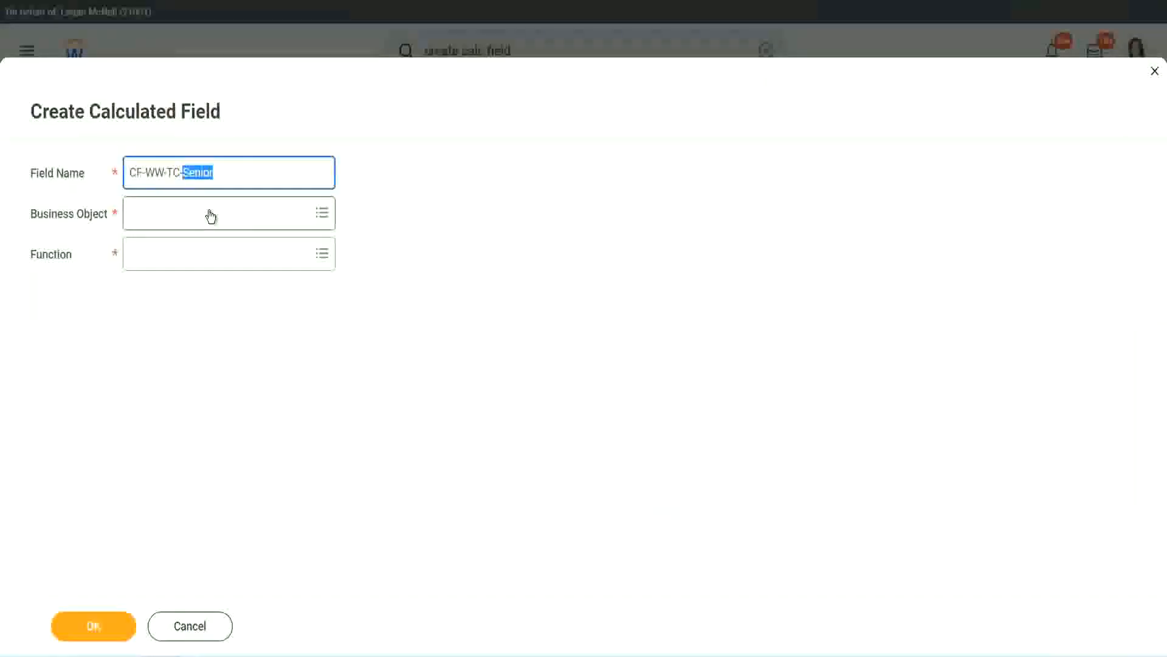
{"action": "type", "text": "Legend"}
Set the new field's business object to Global and its function to Text Constant, and continue to its definition.
{"action": "left_click", "coordinate": [164, 222]}
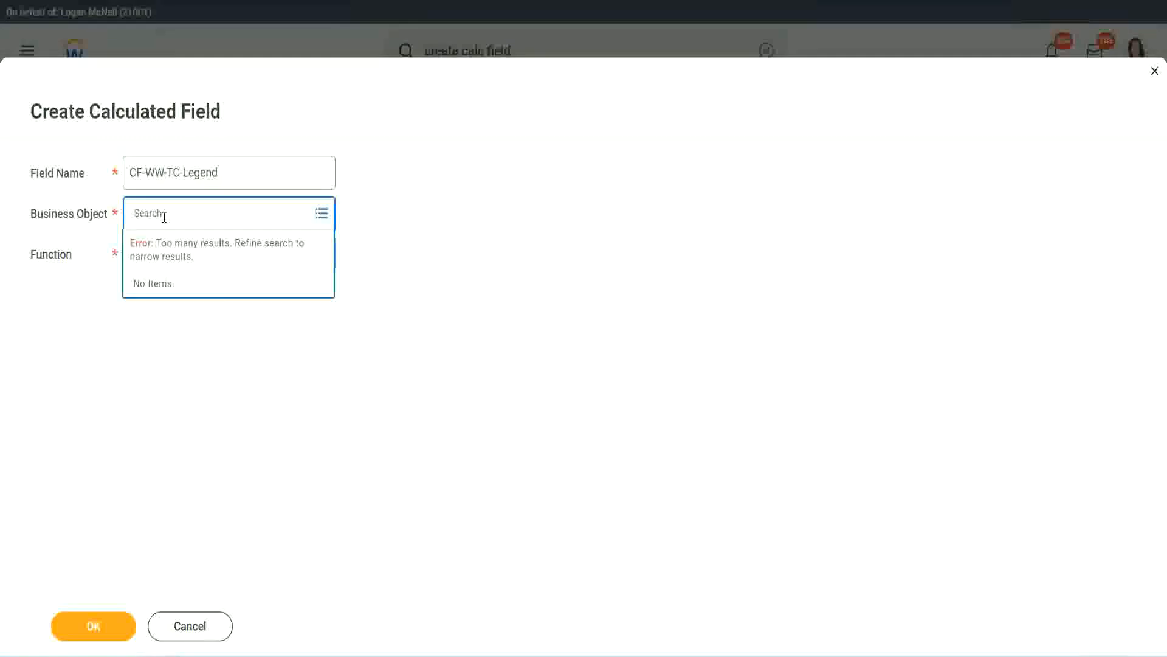
{"action": "type", "text": "wo"}
{"action": "type", "text": "o"}
{"action": "type", "text": "bal"}
{"action": "key", "text": "Return"}
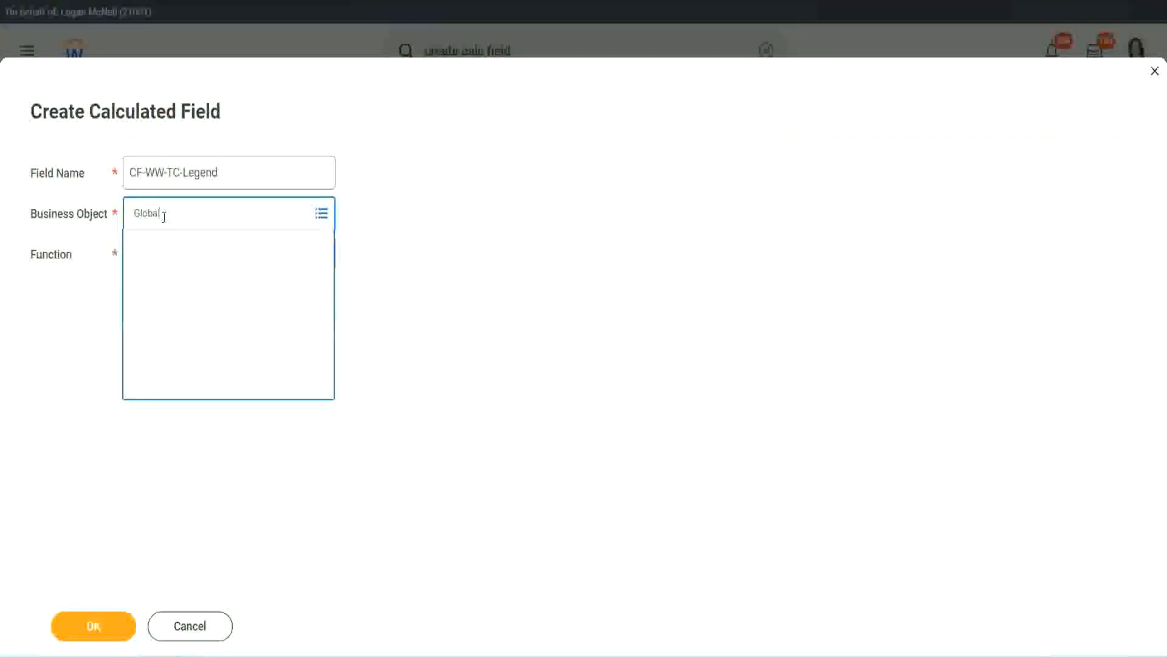
{"action": "left_click", "coordinate": [174, 279]}
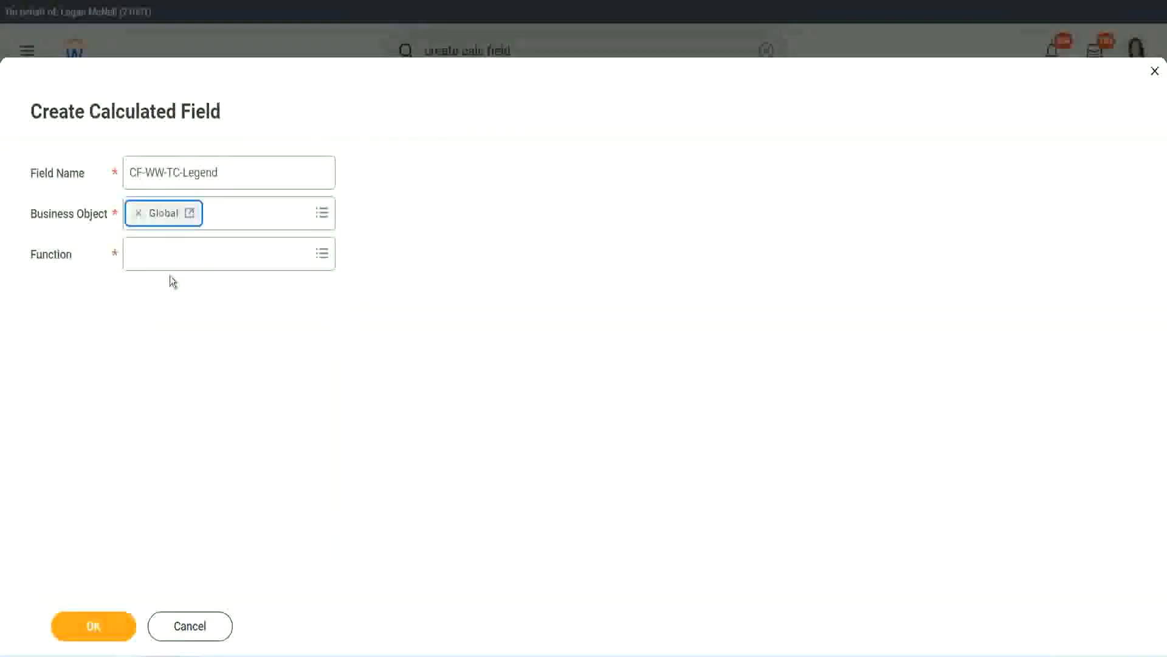
{"action": "left_click", "coordinate": [168, 254]}
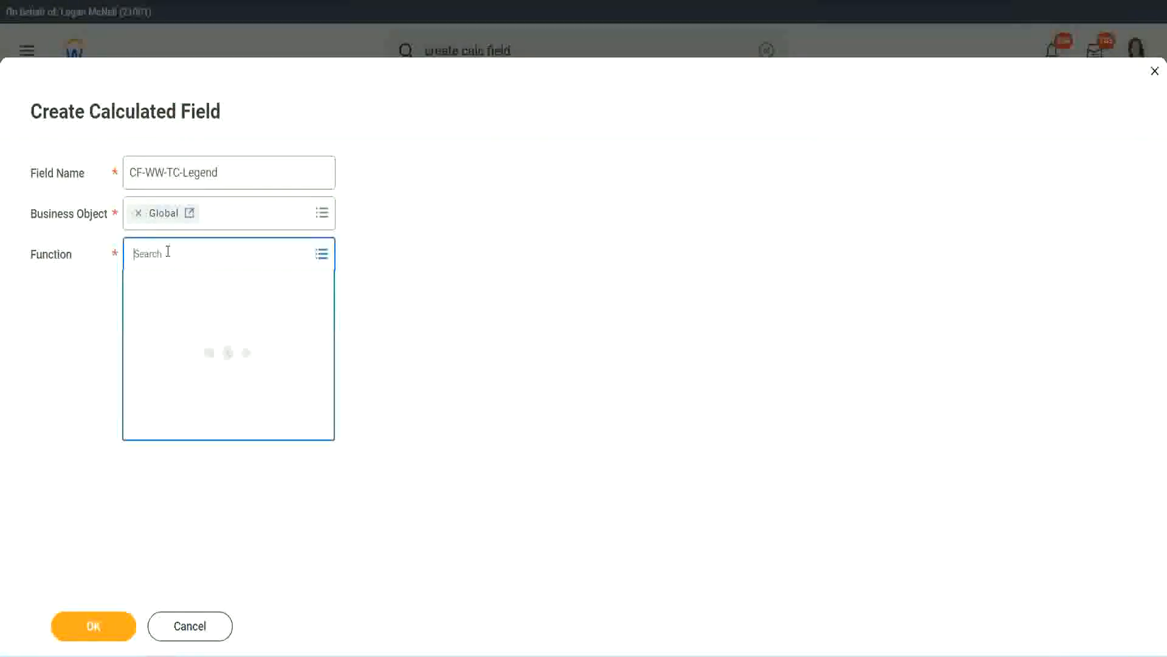
{"action": "type", "text": "tc"}
{"action": "key", "text": "Return"}
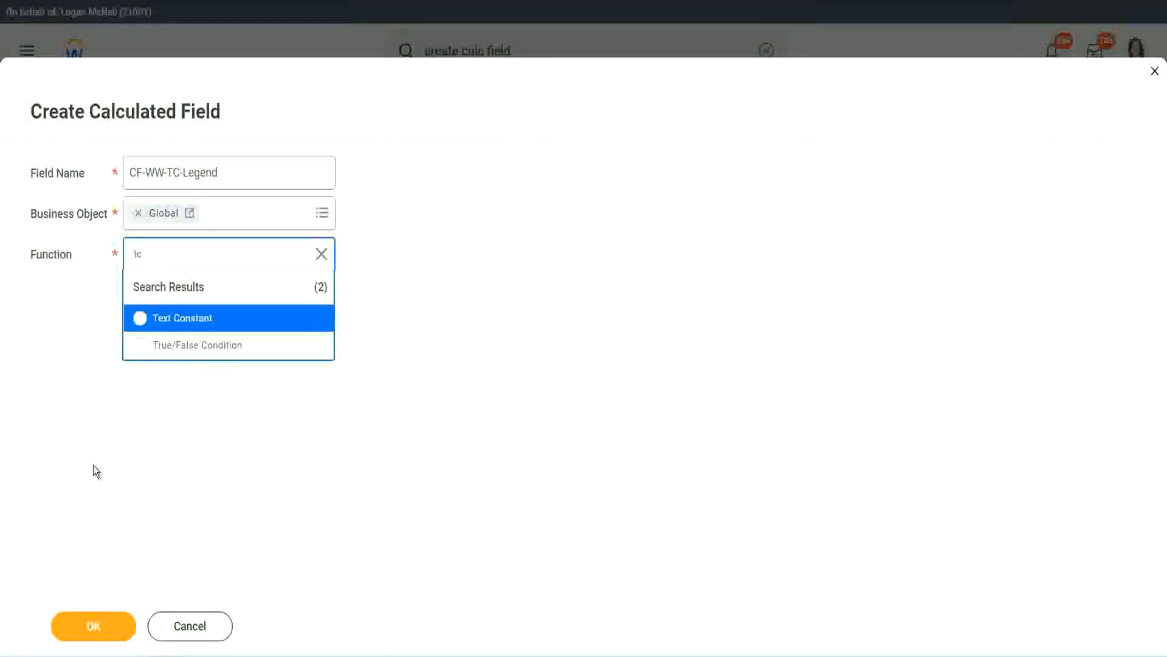
{"action": "left_click", "coordinate": [143, 321]}
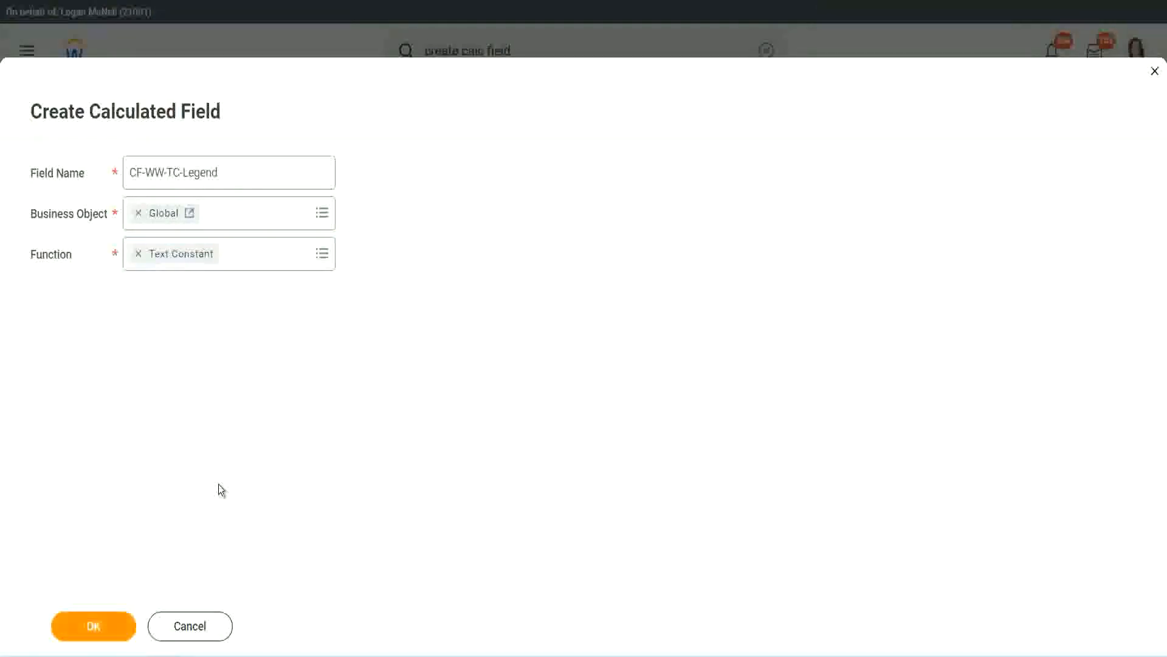
{"action": "key", "text": "Return"}
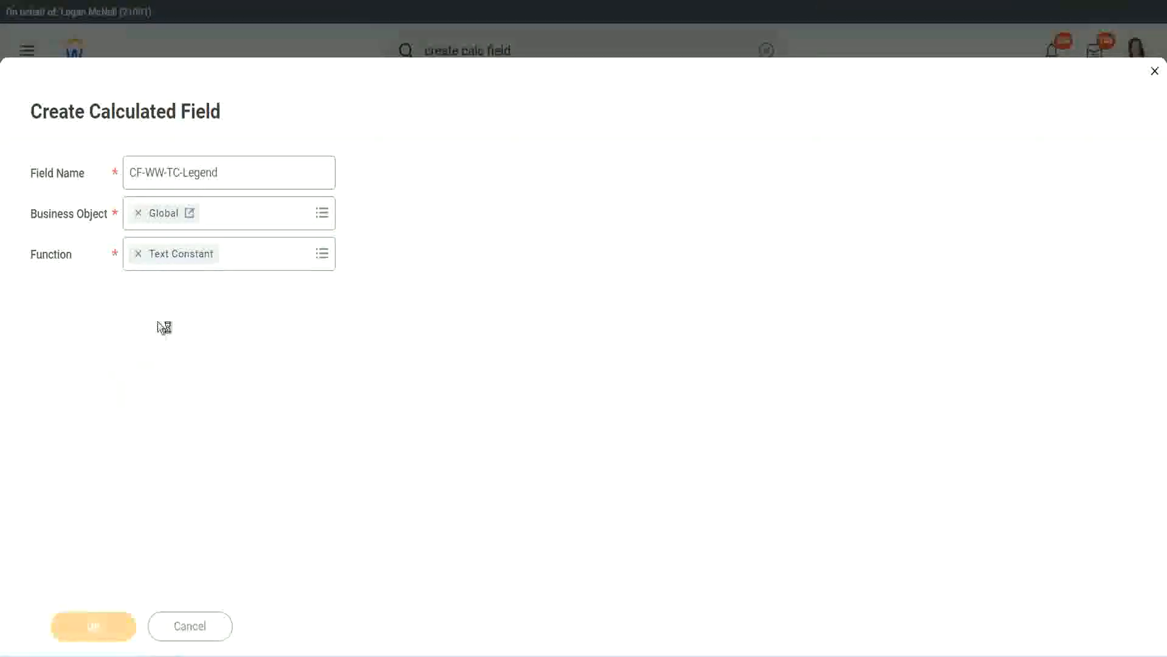
Set the text constant to Legend and save the field as the fourth row's return value.
{"action": "left_click", "coordinate": [151, 345]}
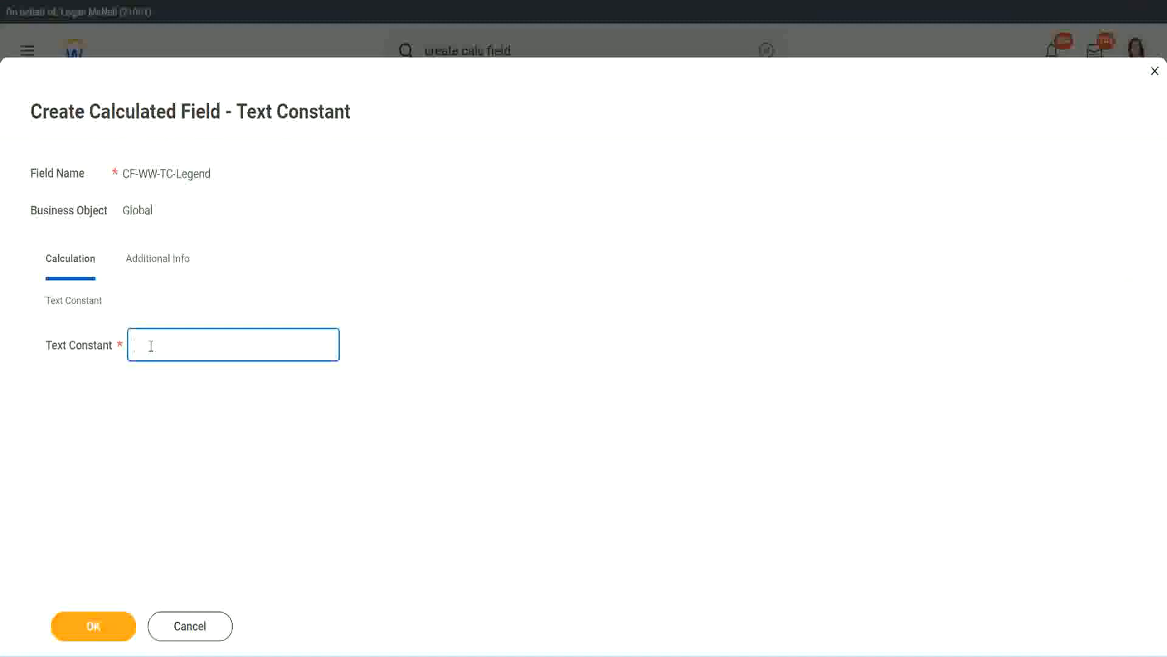
{"action": "type", "text": "Legend"}
{"action": "left_click", "coordinate": [98, 627]}
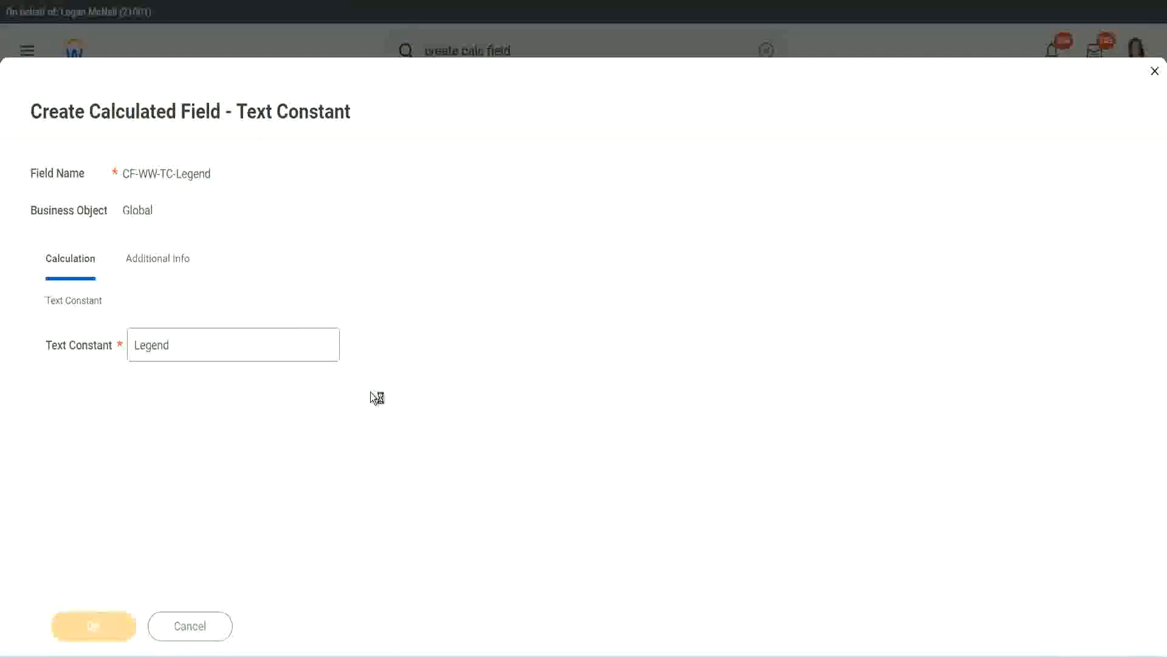
{"action": "scroll", "coordinate": [619, 327], "scroll_direction": "down", "scroll_amount": 3}
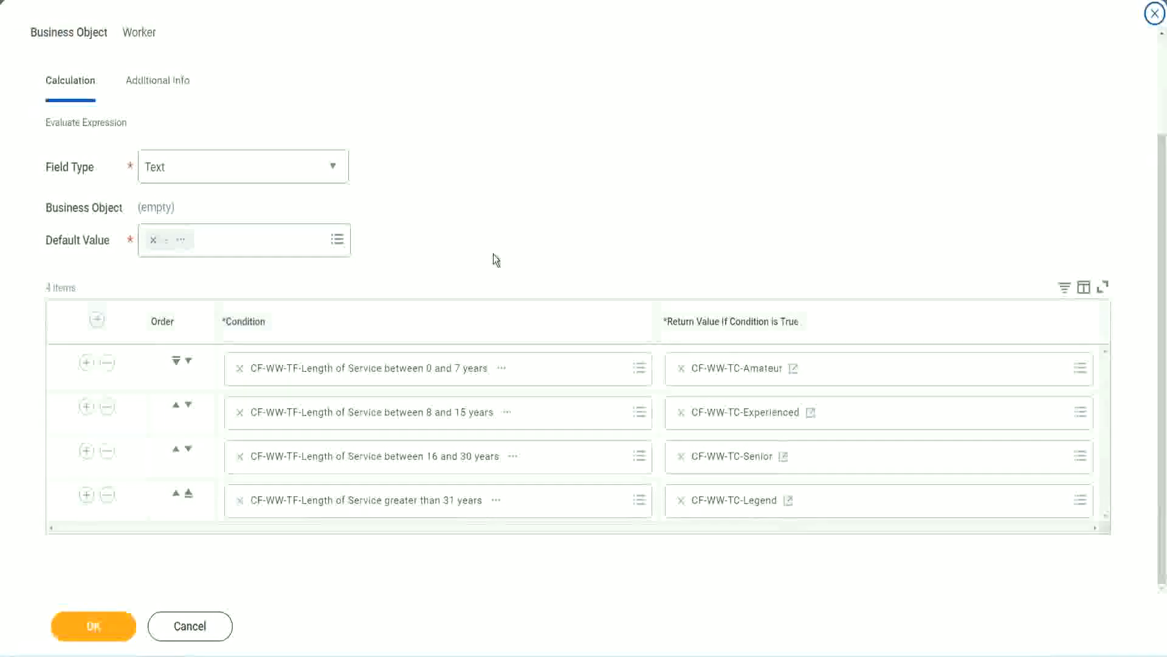
Check the conditions, return values and field type of the Evaluate Expression, and save the calculated field.
{"action": "scroll", "coordinate": [494, 245], "scroll_direction": "up", "scroll_amount": 1}
{"action": "scroll", "coordinate": [494, 243], "scroll_direction": "up", "scroll_amount": 1}
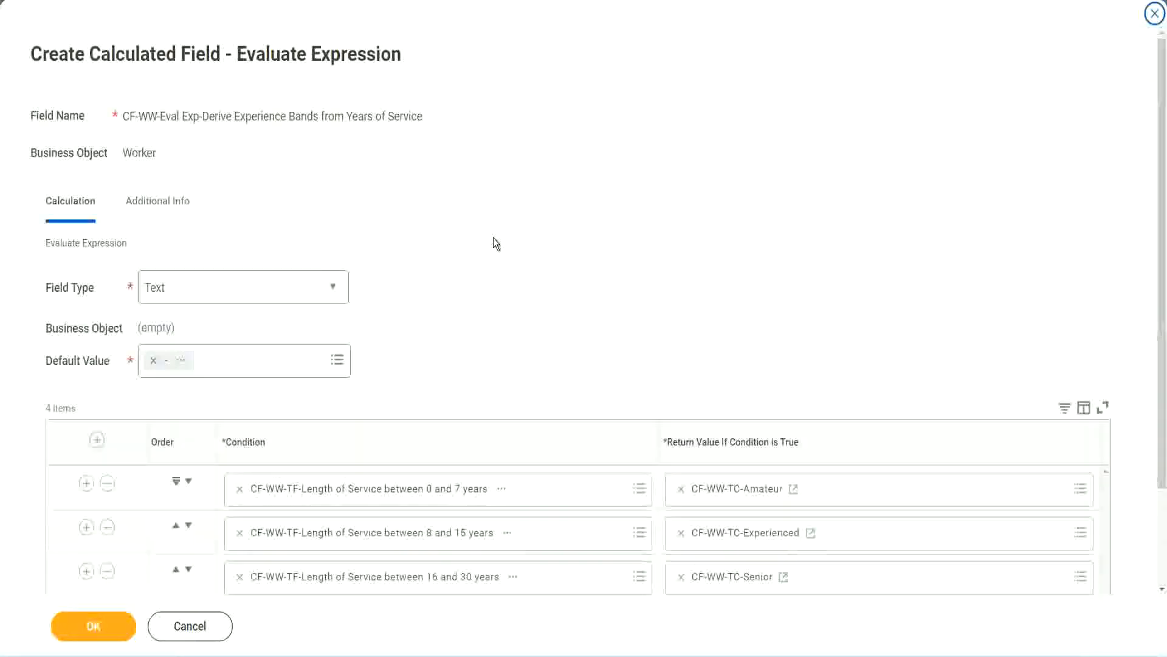
{"action": "scroll", "coordinate": [494, 243], "scroll_direction": "down", "scroll_amount": 2}
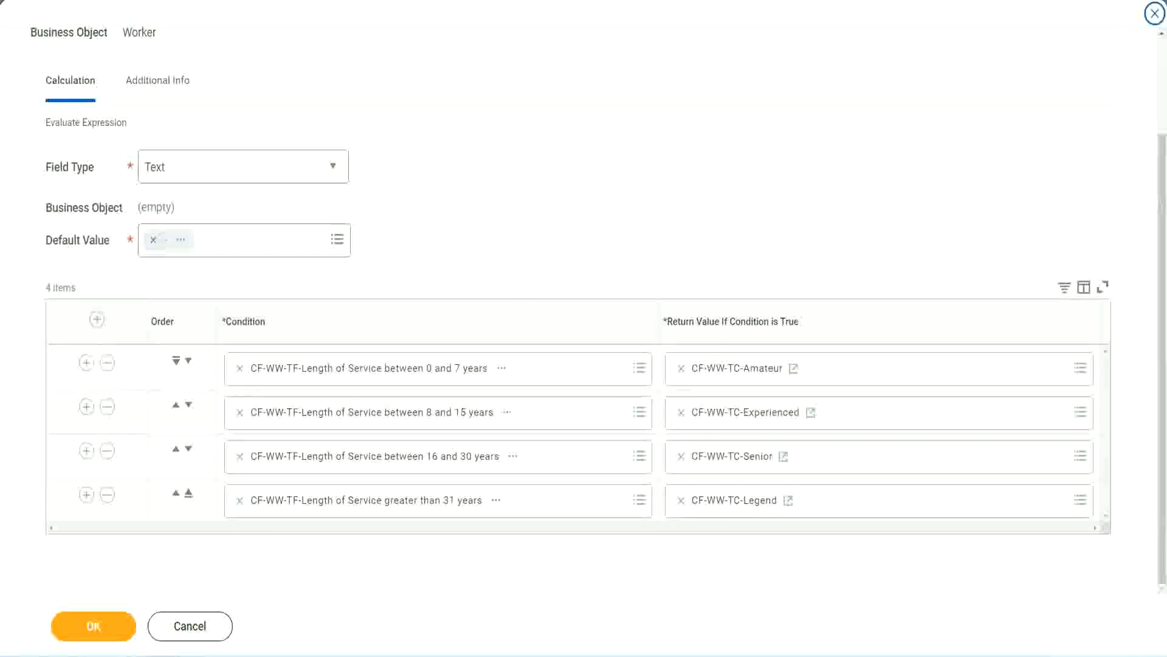
{"action": "left_click_drag", "start_coordinate": [748, 170], "coordinate": [756, 294]}
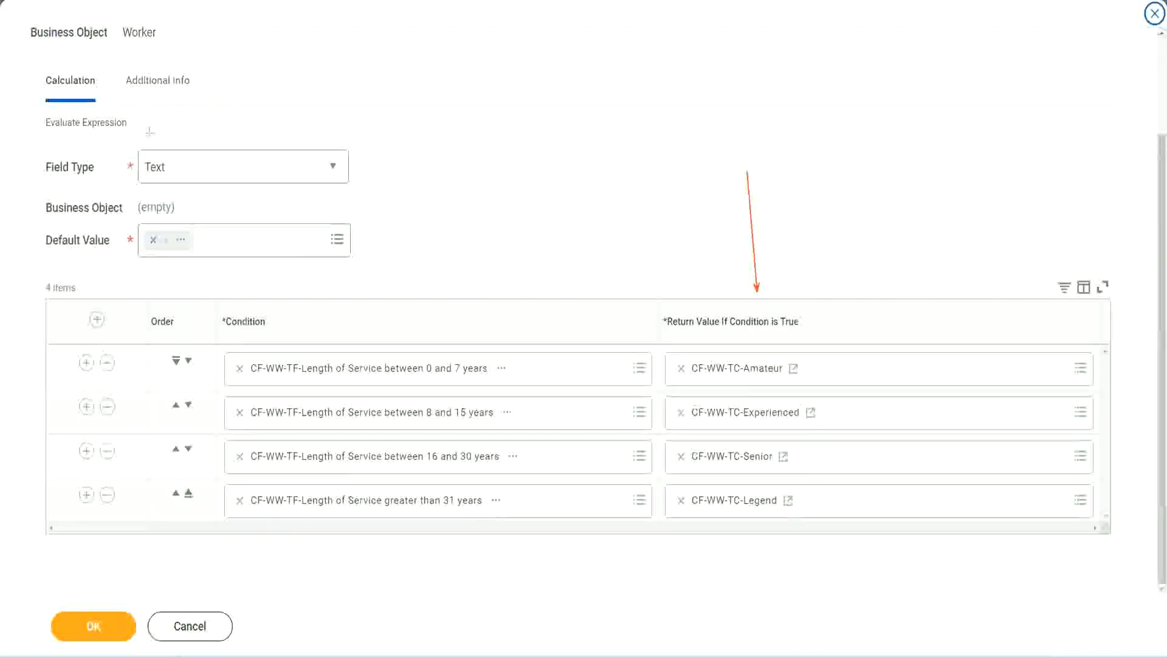
{"action": "left_click_drag", "start_coordinate": [145, 104], "coordinate": [150, 147]}
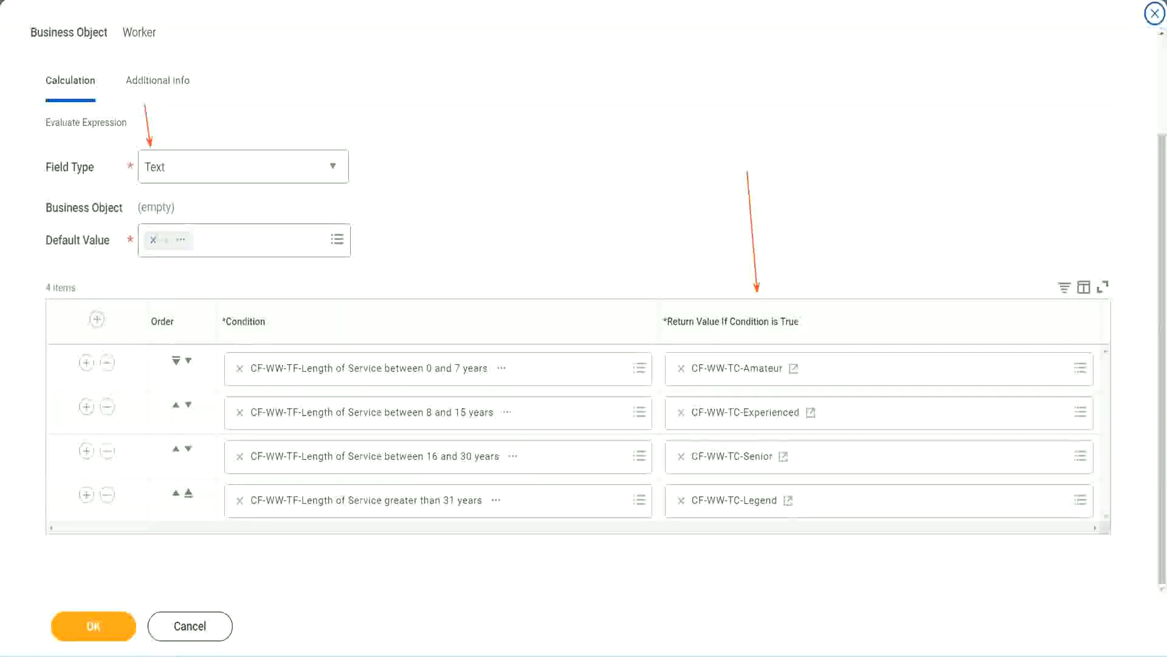
{"action": "left_click", "coordinate": [101, 622]}
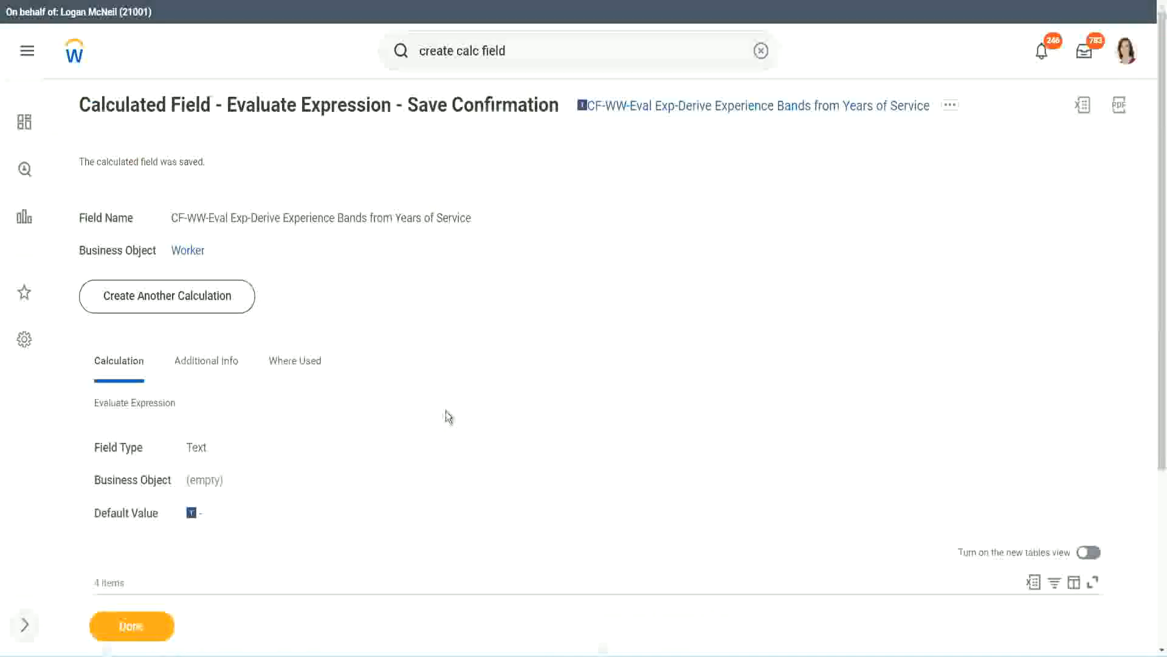
Review the saved experience bands field, copy its name and close the save confirmation.
{"action": "scroll", "coordinate": [446, 410], "scroll_direction": "down", "scroll_amount": 4}
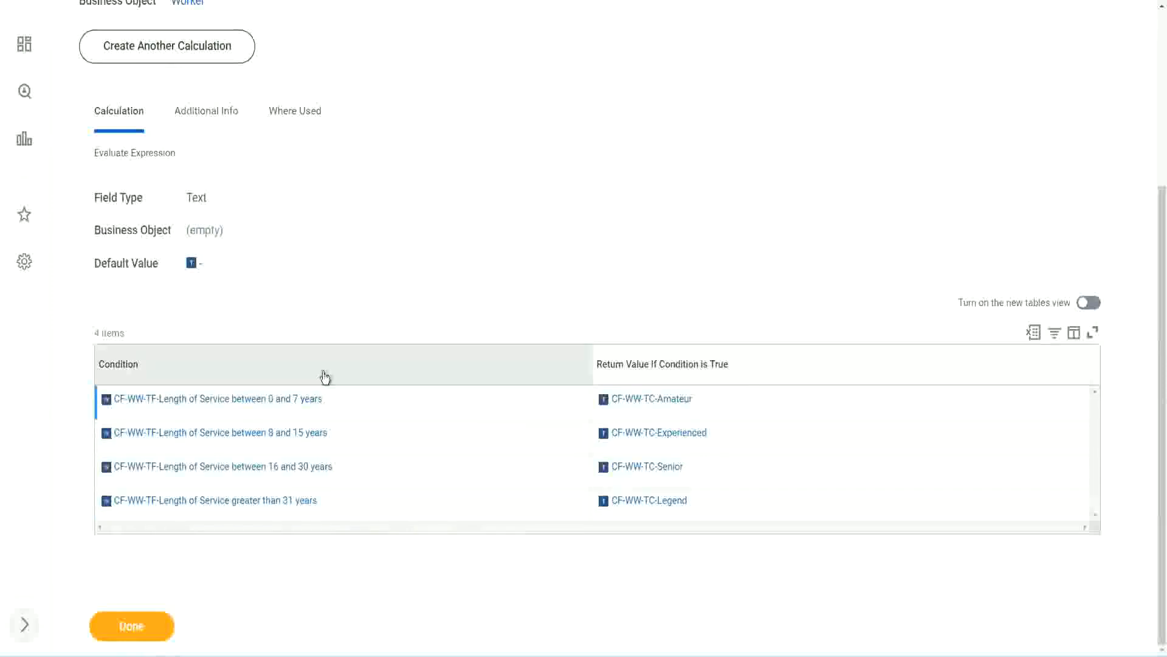
{"action": "scroll", "coordinate": [323, 375], "scroll_direction": "up", "scroll_amount": 4}
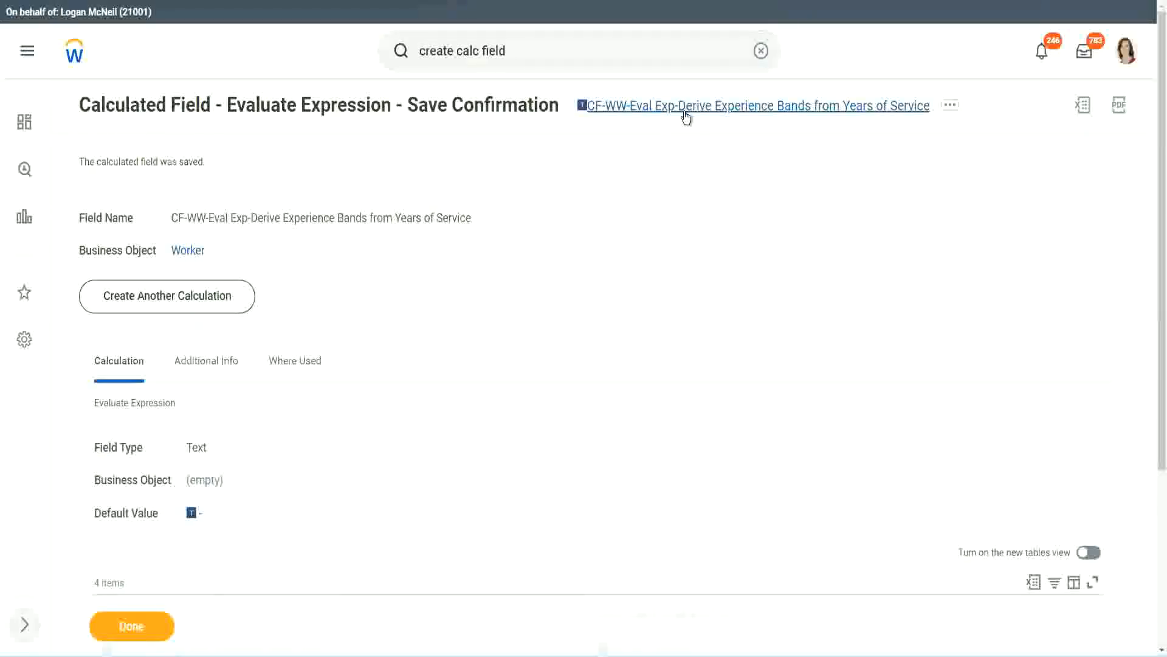
{"action": "left_click", "coordinate": [717, 180]}
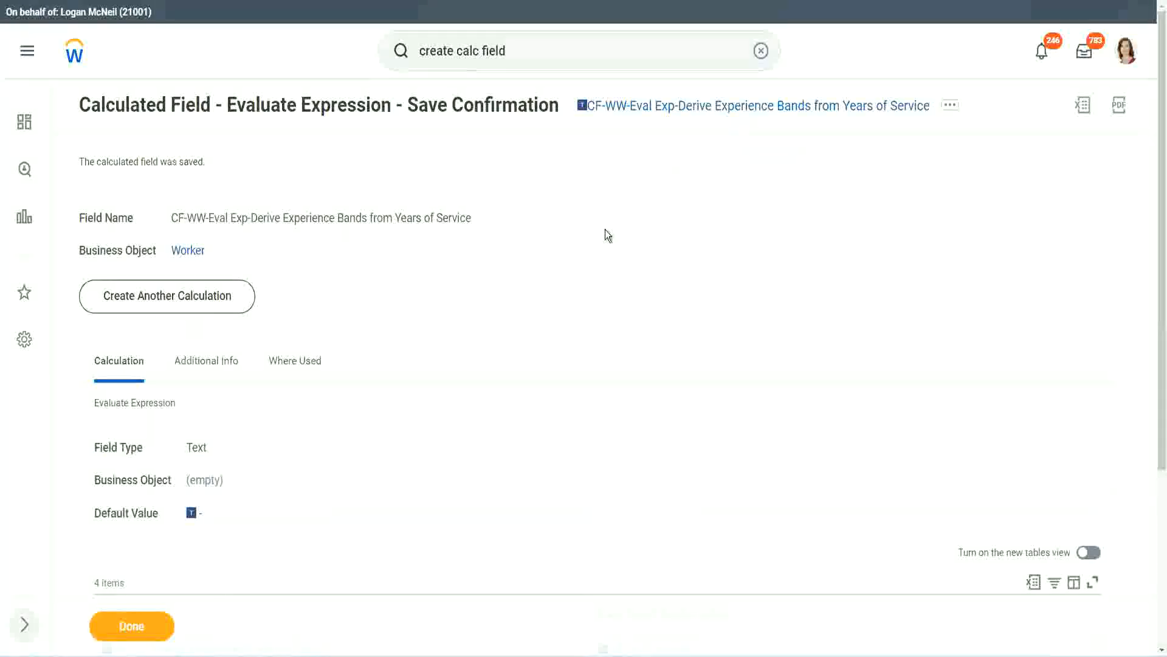
{"action": "left_click", "coordinate": [129, 628]}
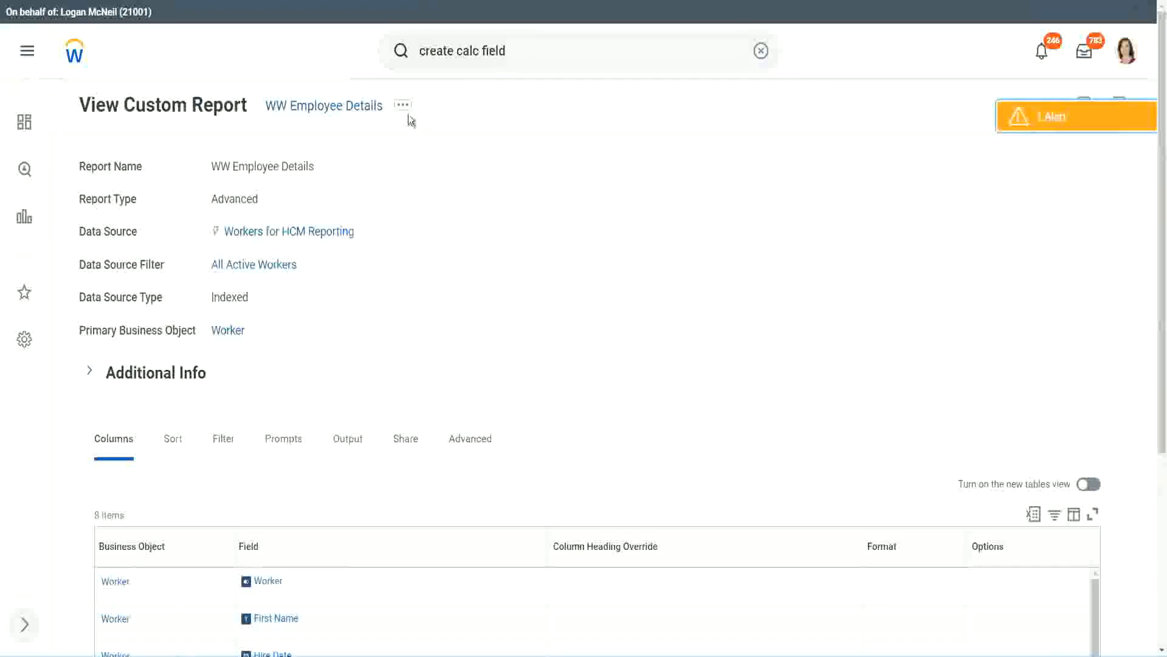
Open the WW Employee Details custom report for editing and go to its column definitions.
{"action": "left_click", "coordinate": [404, 107]}
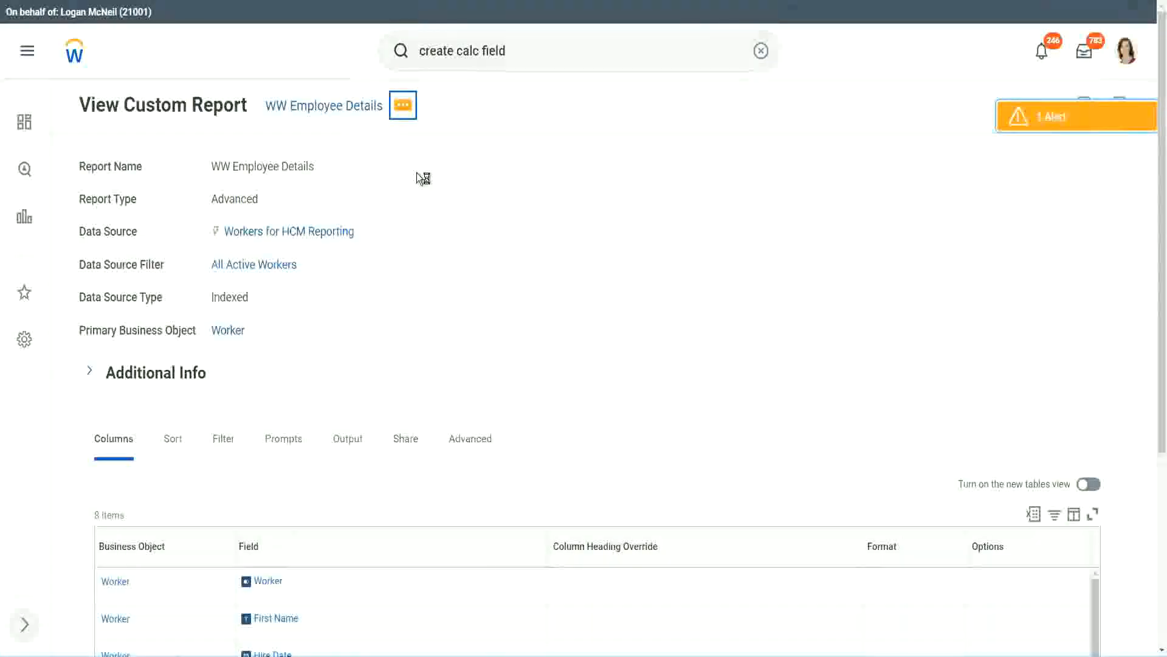
{"action": "mouse_move", "coordinate": [475, 173]}
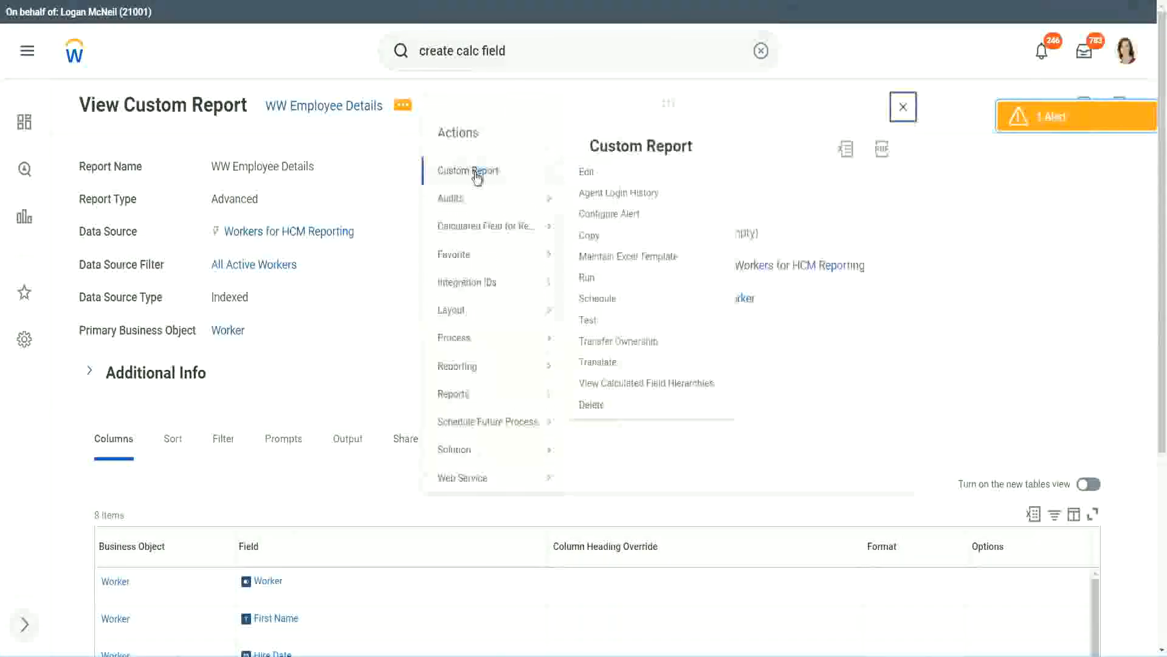
{"action": "left_click", "coordinate": [594, 176]}
{"action": "scroll", "coordinate": [425, 261], "scroll_direction": "down", "scroll_amount": 4}
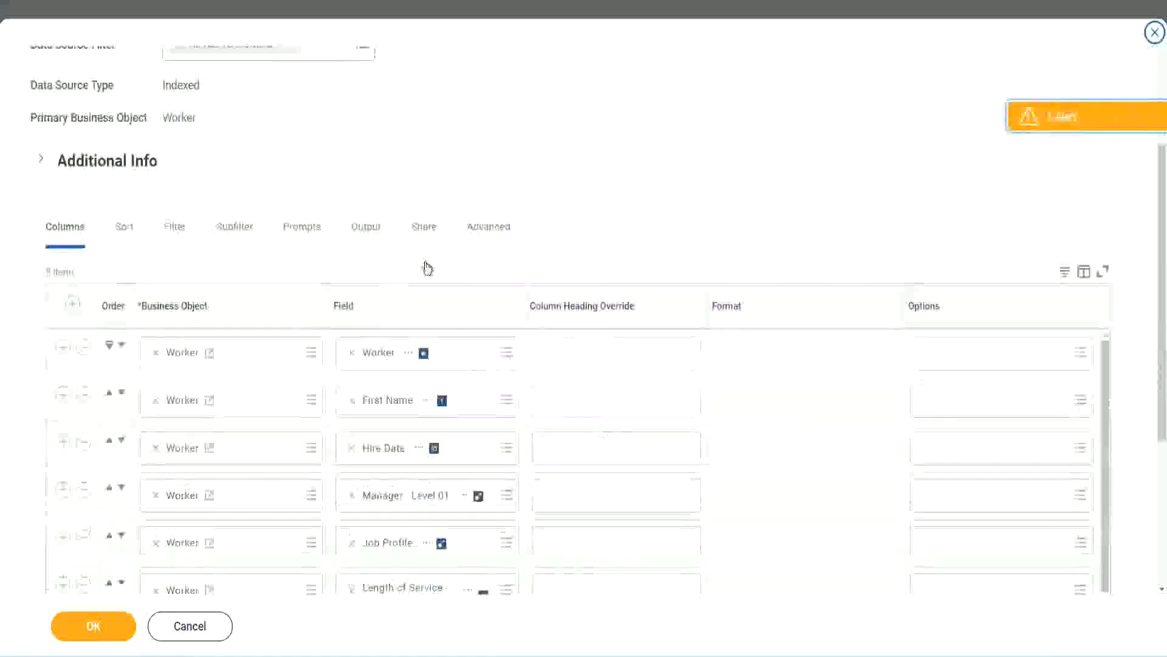
{"action": "scroll", "coordinate": [427, 268], "scroll_direction": "down", "scroll_amount": 2}
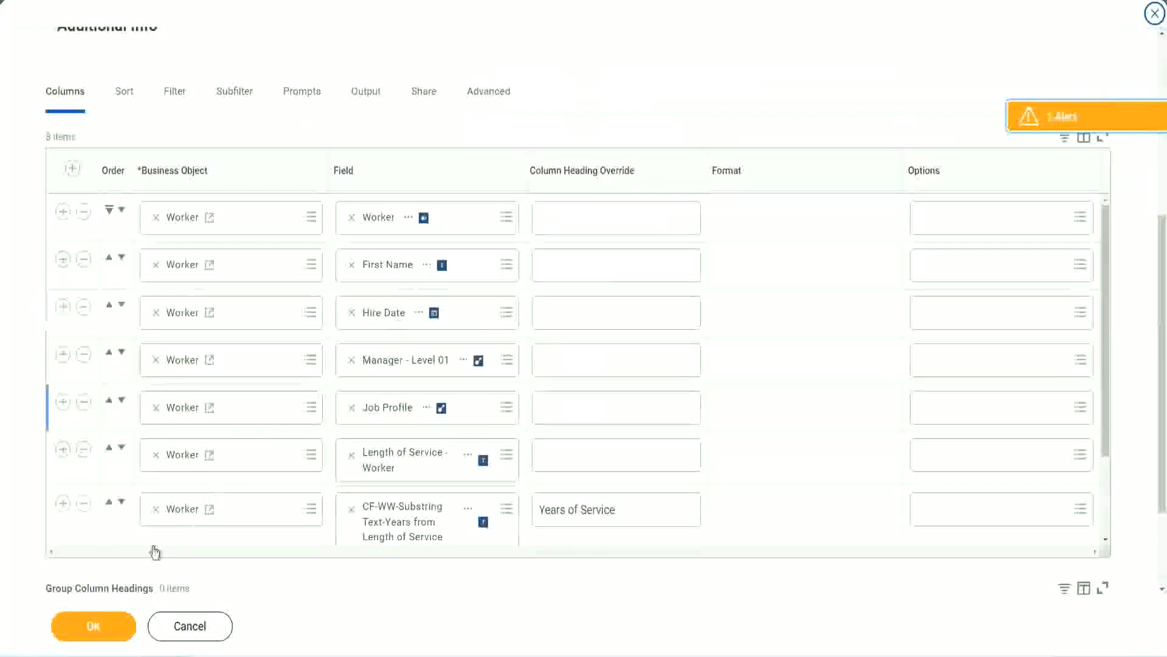
Add a Worker column to the report using the field CF-WW-Eval Exp-Derive Experience Bands from Years of Service.
{"action": "left_click", "coordinate": [62, 504]}
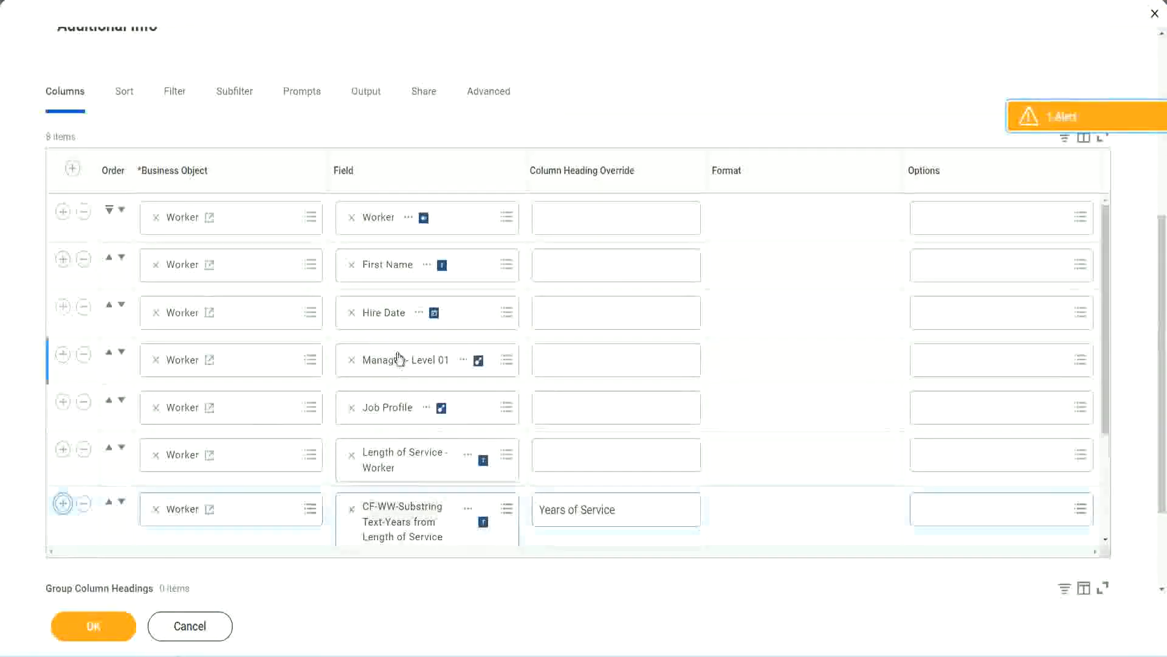
{"action": "scroll", "coordinate": [611, 399], "scroll_direction": "down", "scroll_amount": 2}
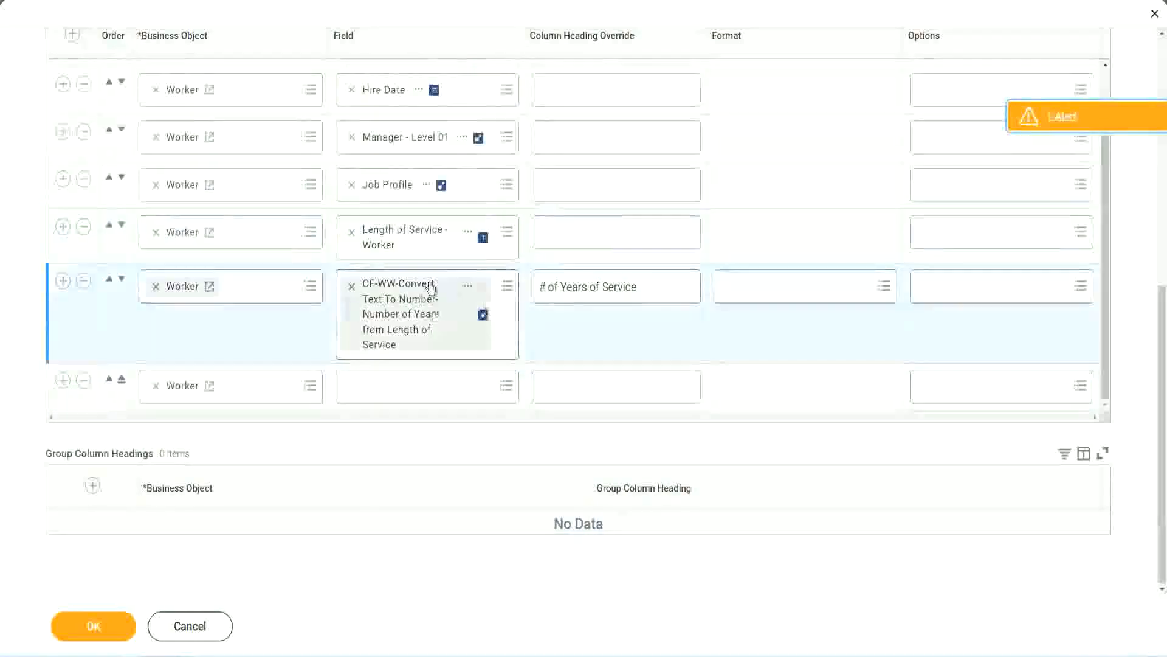
{"action": "left_click", "coordinate": [382, 385]}
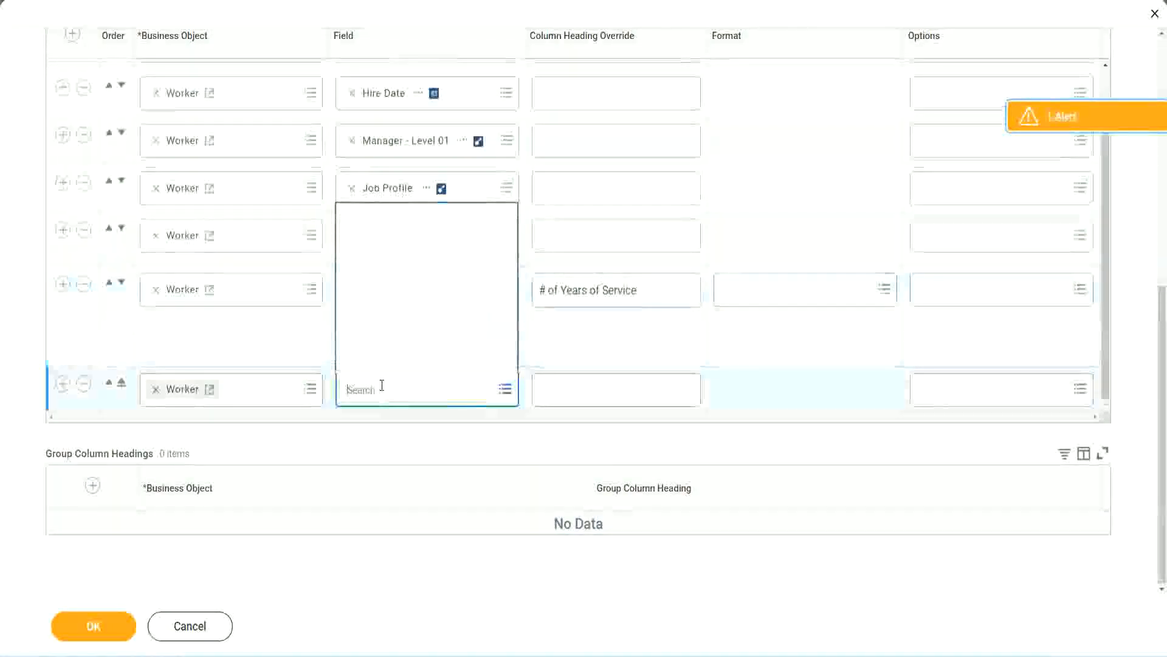
{"action": "key", "text": "ctrl+v"}
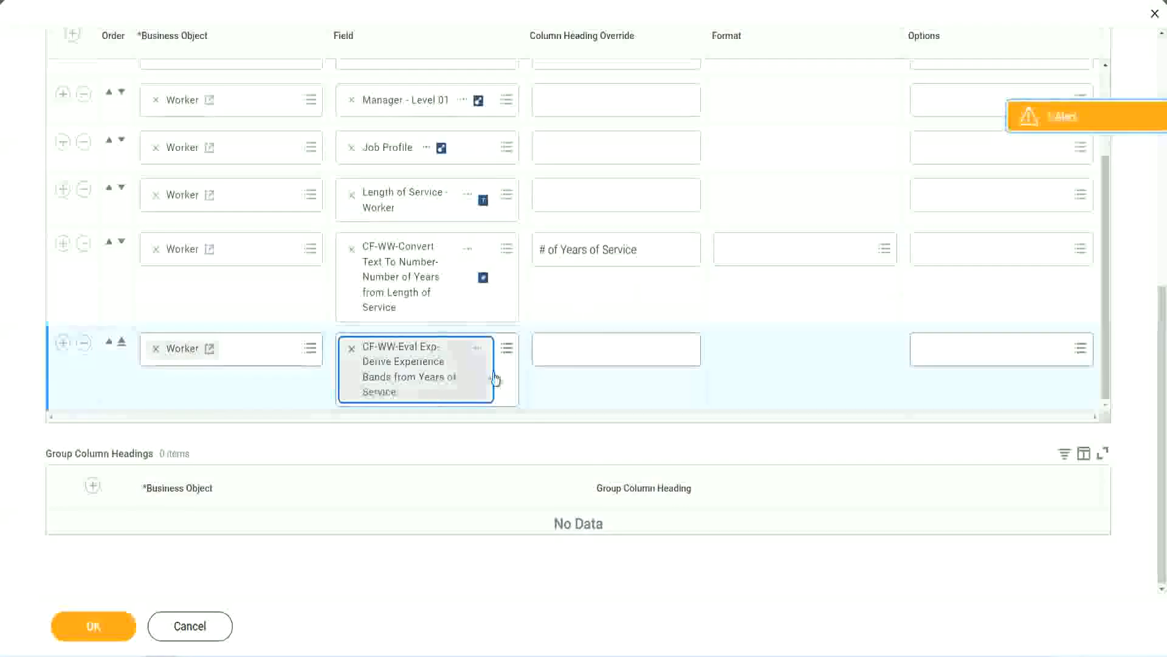
Set the new column's heading override to Experience Bands and save the report definition.
{"action": "left_click", "coordinate": [596, 350]}
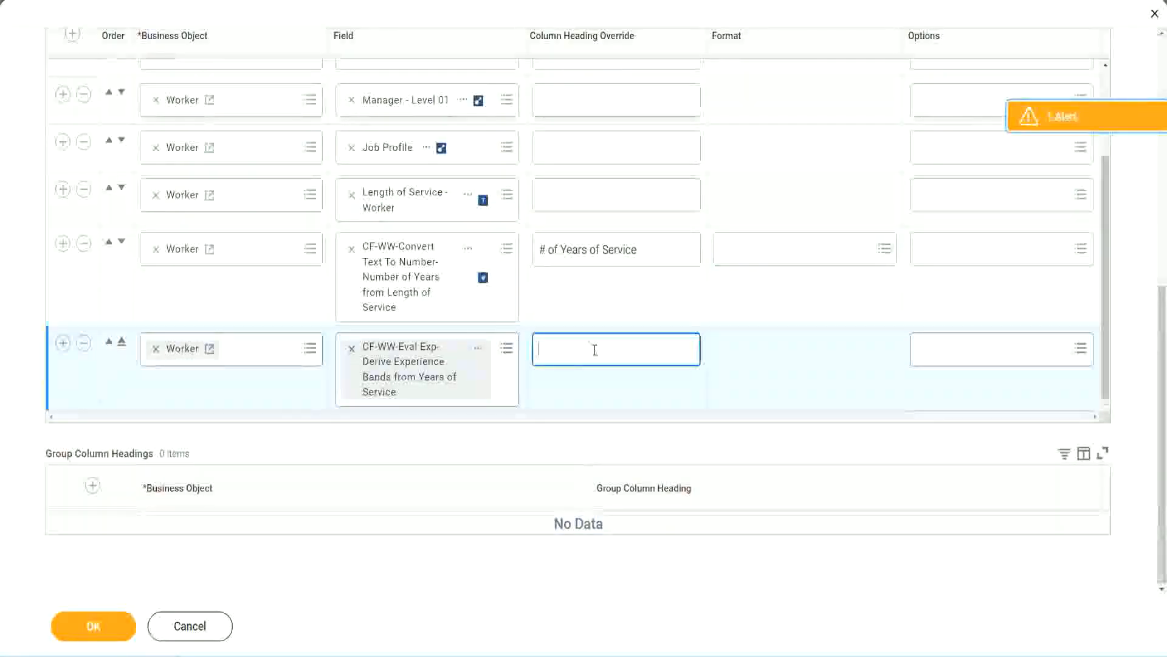
{"action": "type", "text": "E"}
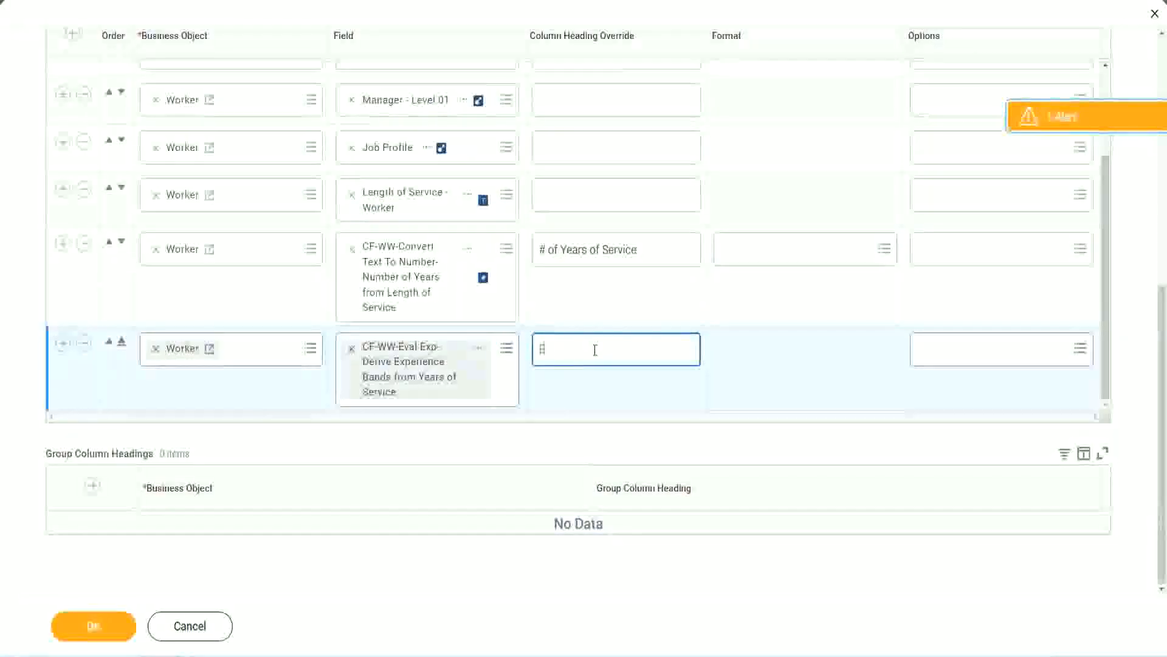
{"action": "type", "text": "xperience Bands"}
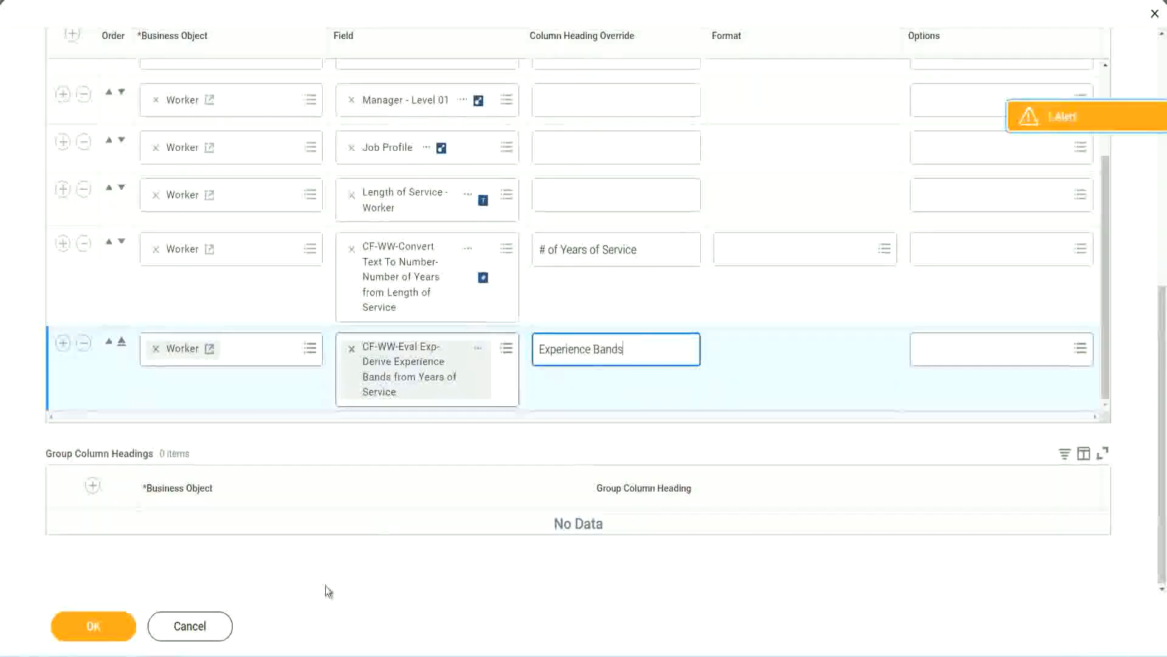
{"action": "left_click", "coordinate": [113, 627]}
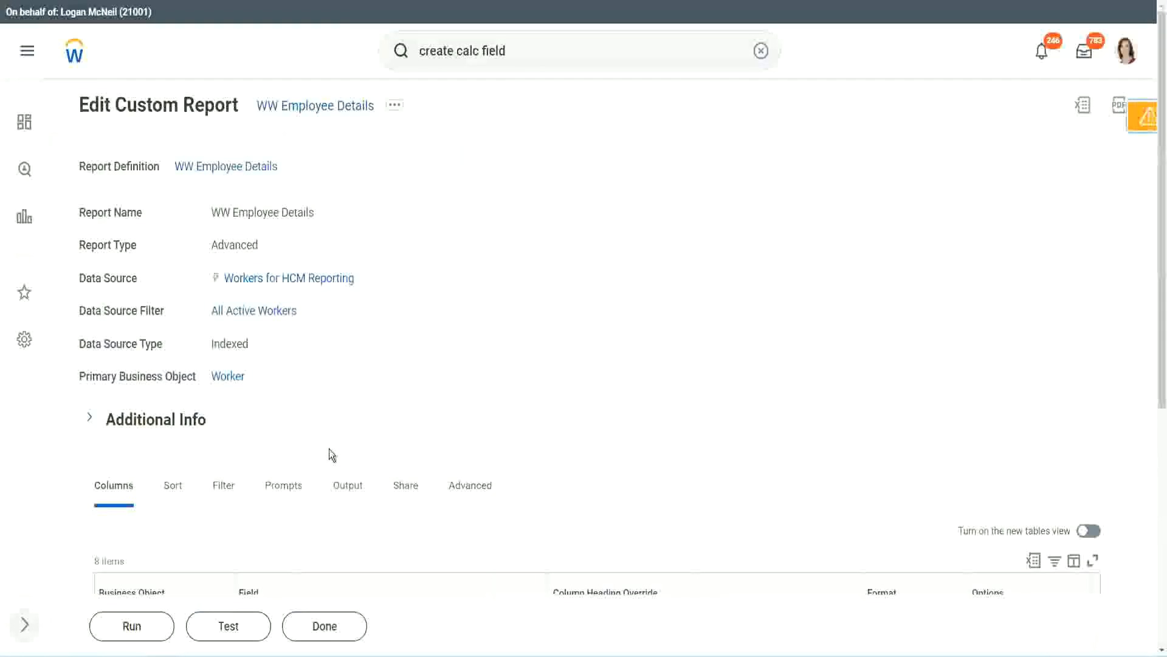
Run the WW Employee Details report with the worker type, employee type and contingent worker type prompts left blank.
{"action": "scroll", "coordinate": [364, 411], "scroll_direction": "down", "scroll_amount": 4}
{"action": "left_click", "coordinate": [136, 626]}
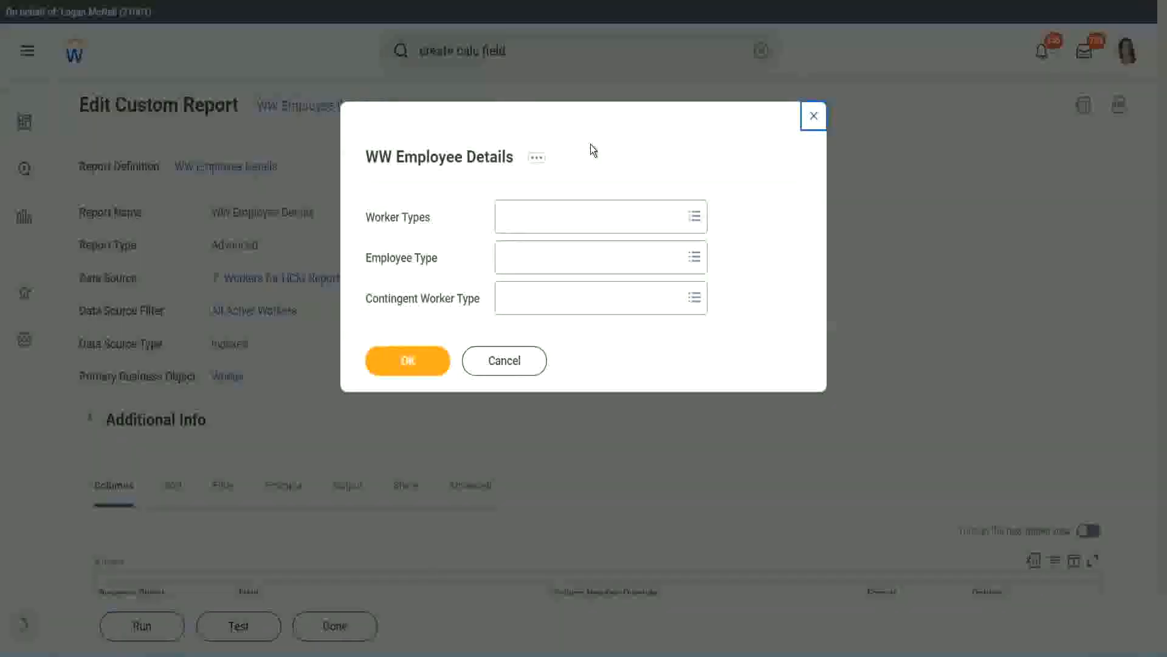
{"action": "left_click", "coordinate": [408, 360]}
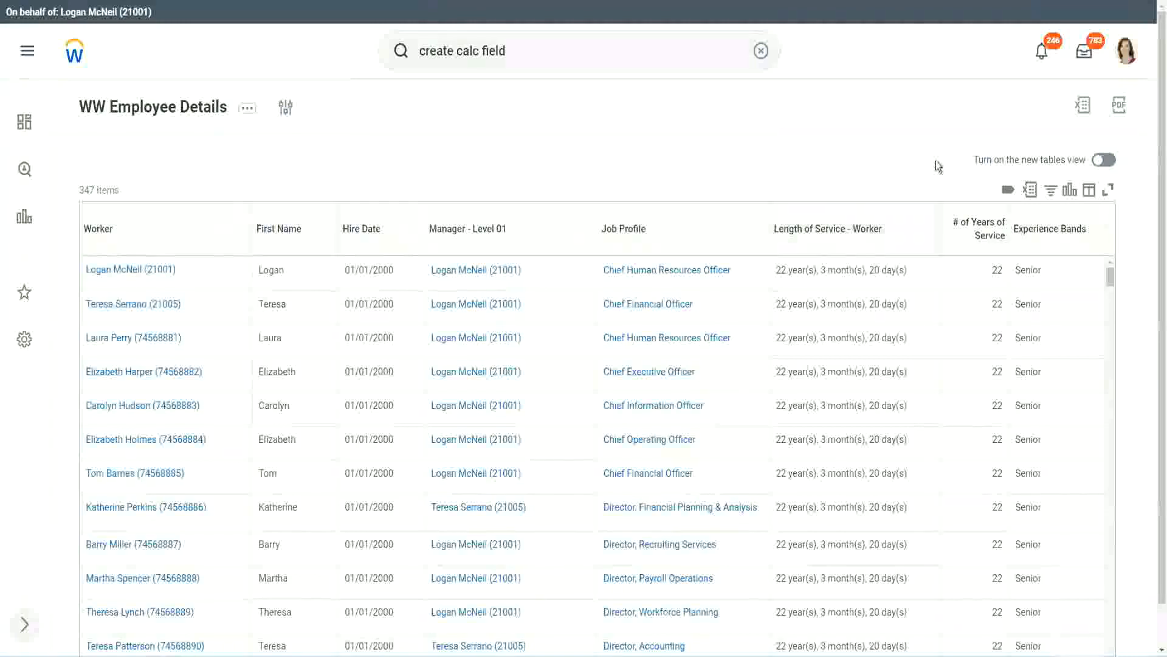
Examine the first worker's number of years of service and the matching experience band in the report output.
{"action": "scroll", "coordinate": [938, 161], "scroll_direction": "down", "scroll_amount": 1}
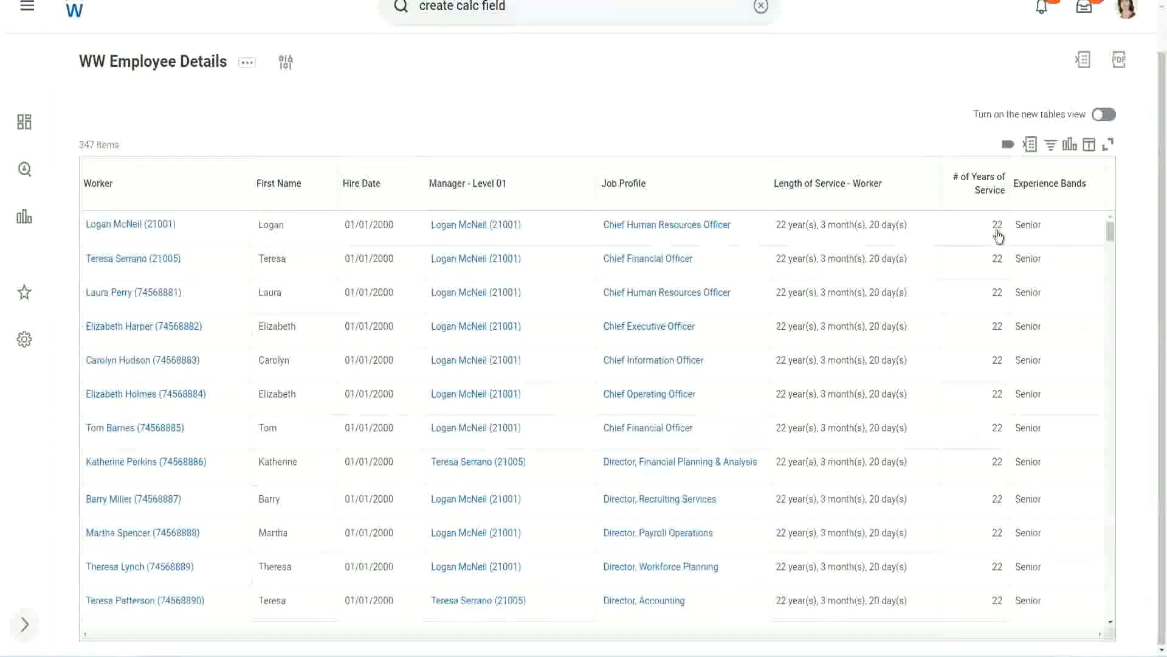
{"action": "left_click", "coordinate": [997, 230]}
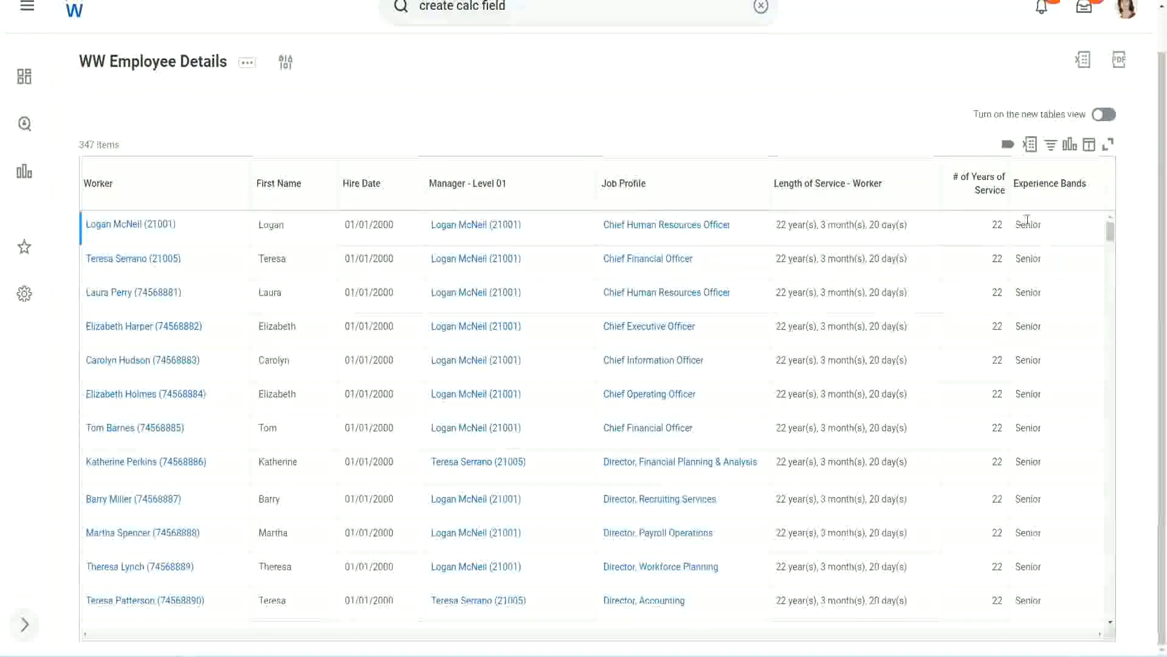
{"action": "double_click", "coordinate": [996, 225]}
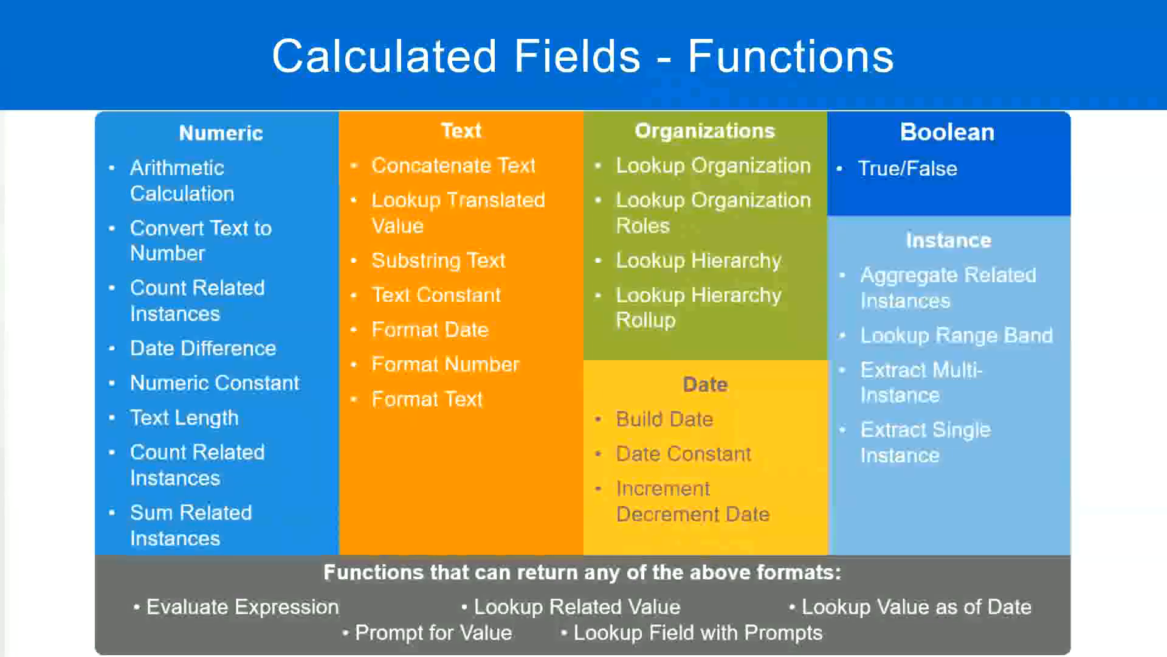
Switch to the Notepad++ notes and check which band is defined for 16 - 30 years of service.
{"action": "key", "text": "alt+Tab"}
{"action": "left_click", "coordinate": [299, 212]}
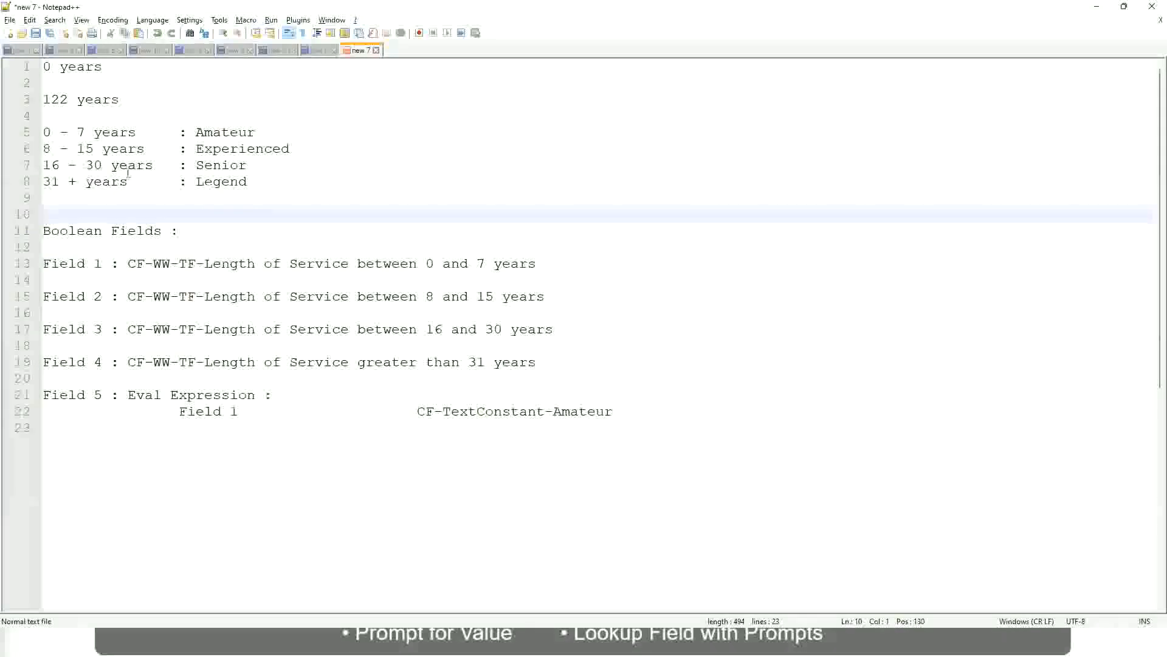
{"action": "left_click", "coordinate": [198, 165]}
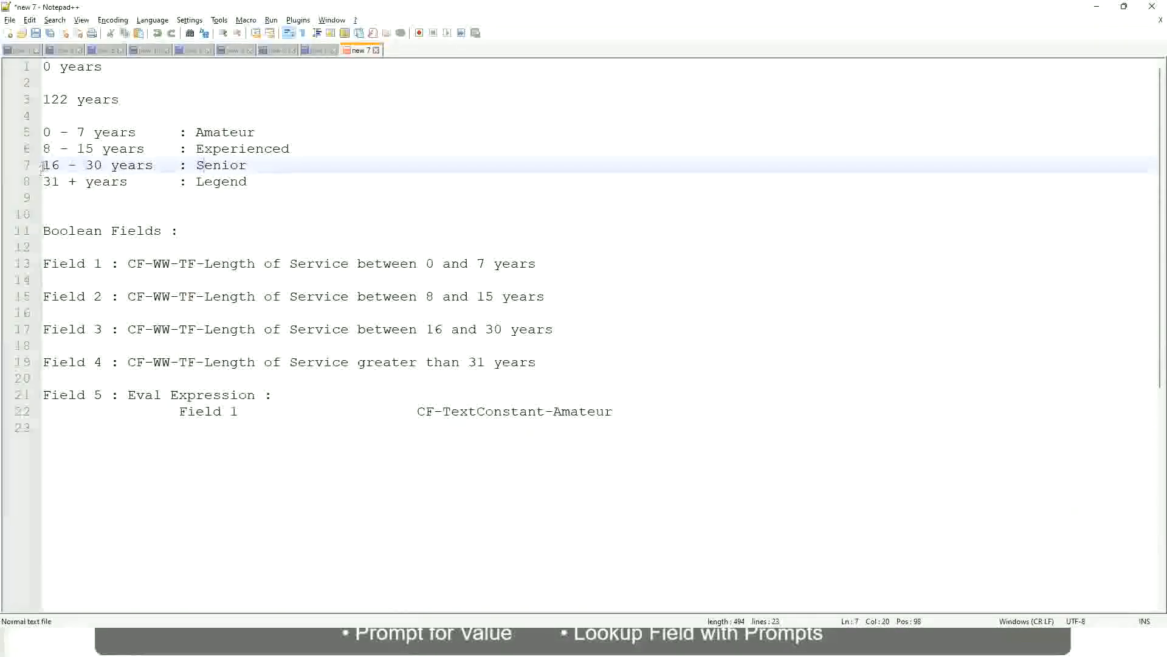
{"action": "left_click_drag", "start_coordinate": [41, 166], "coordinate": [113, 166]}
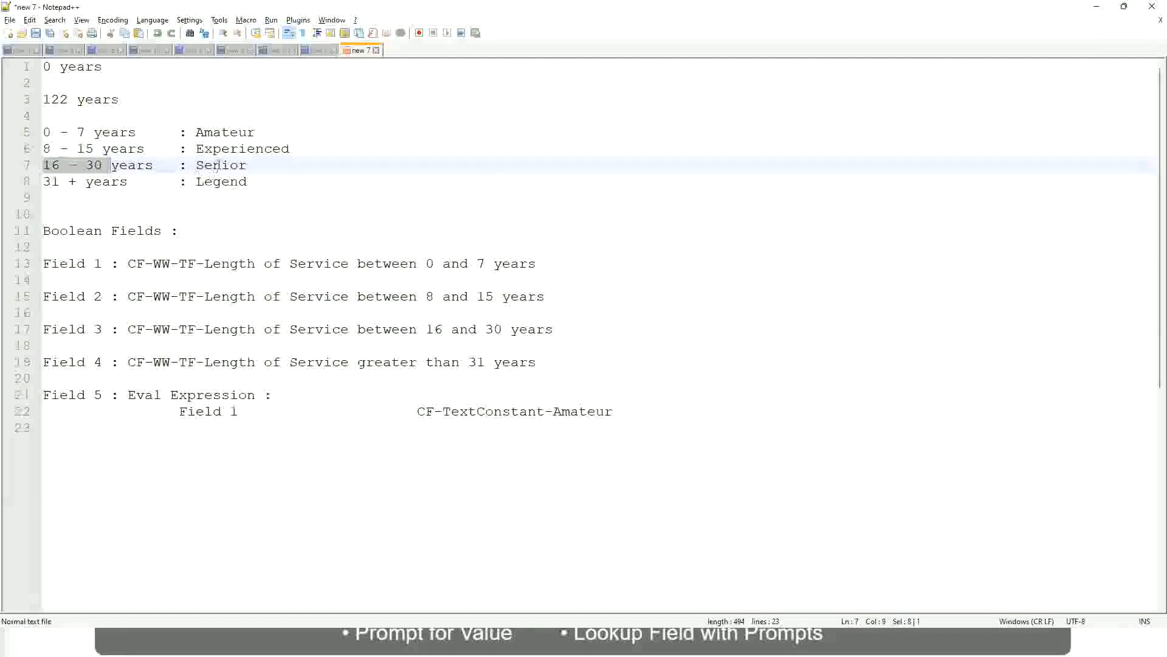
{"action": "double_click", "coordinate": [218, 165]}
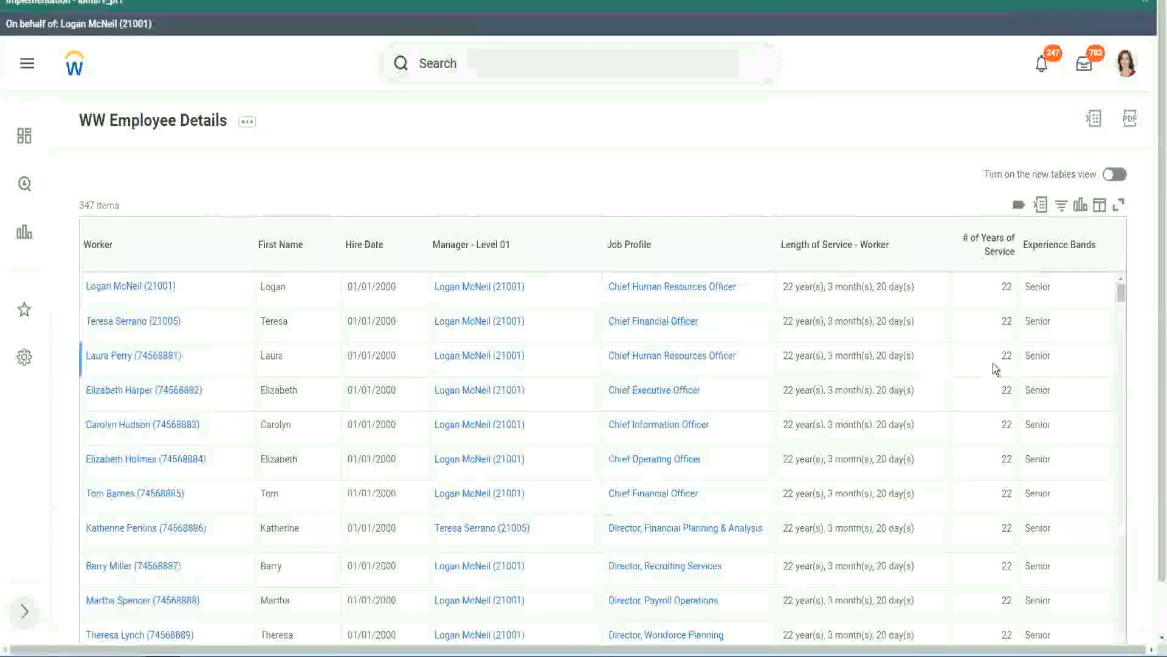
Return to the Workday report output and look through the workers' years of service and experience bands.
{"action": "scroll", "coordinate": [993, 363], "scroll_direction": "down", "scroll_amount": 2}
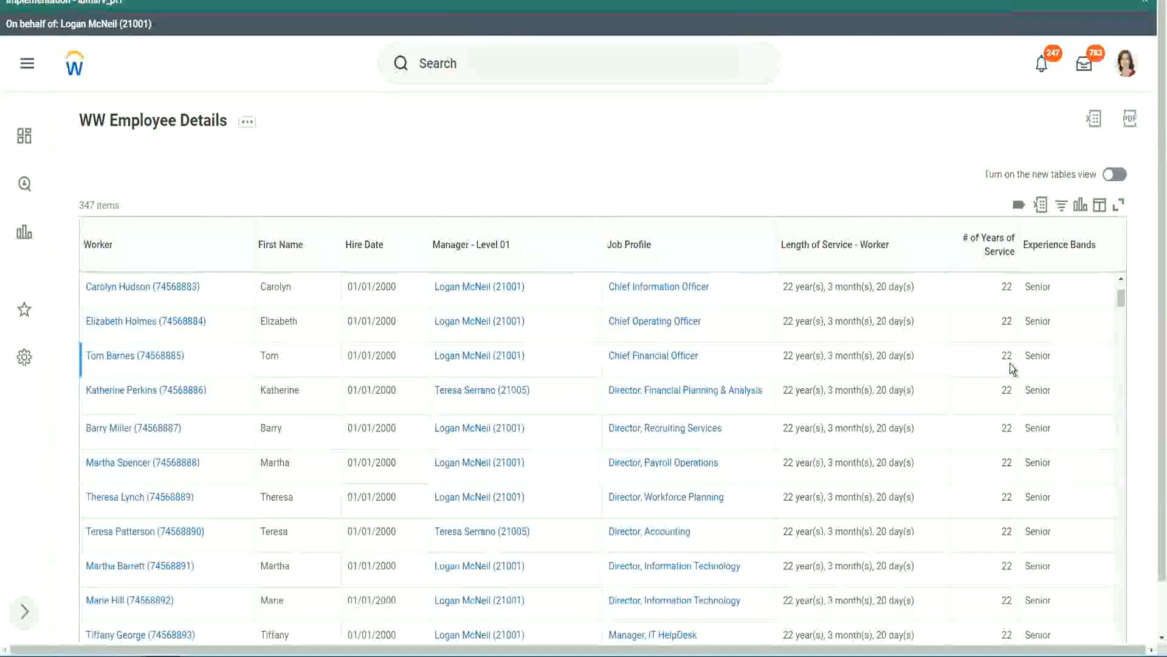
{"action": "scroll", "coordinate": [1009, 371], "scroll_direction": "down", "scroll_amount": 5}
{"action": "scroll", "coordinate": [1018, 404], "scroll_direction": "down", "scroll_amount": 5}
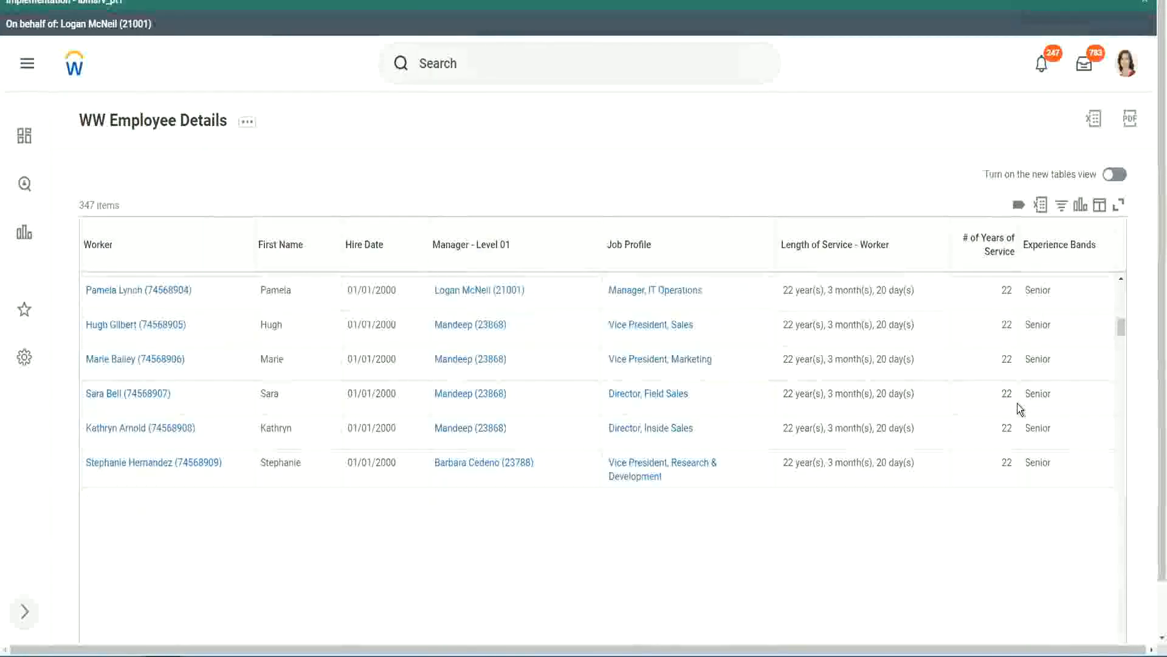
{"action": "scroll", "coordinate": [1014, 413], "scroll_direction": "down", "scroll_amount": 2}
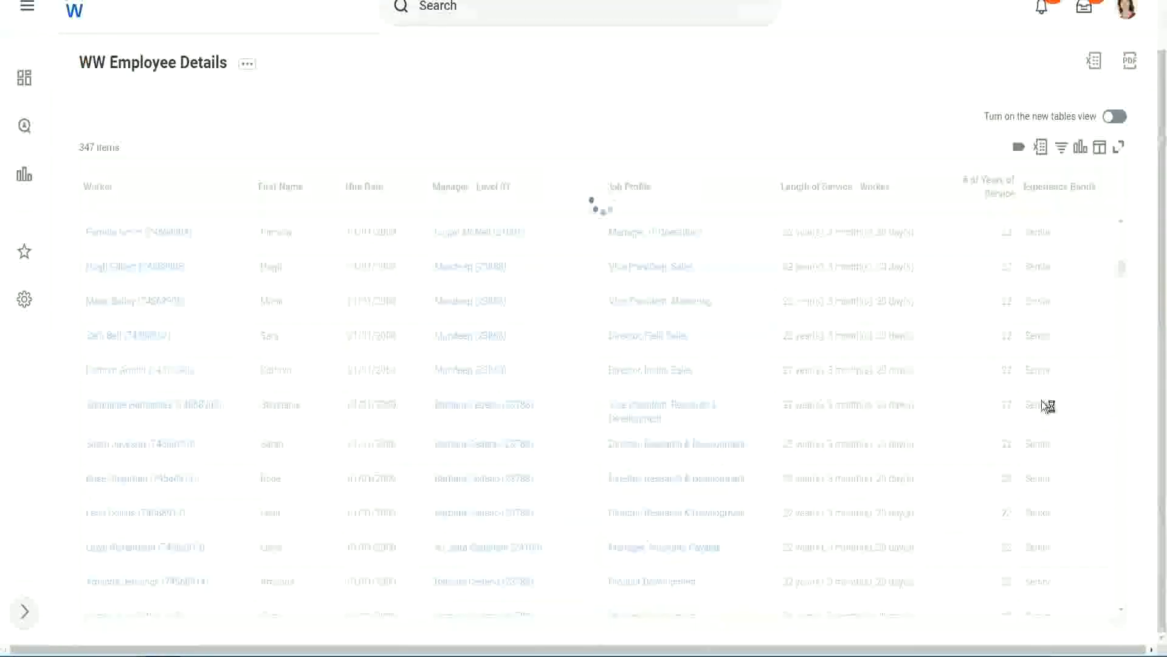
{"action": "scroll", "coordinate": [1082, 342], "scroll_direction": "down", "scroll_amount": 5}
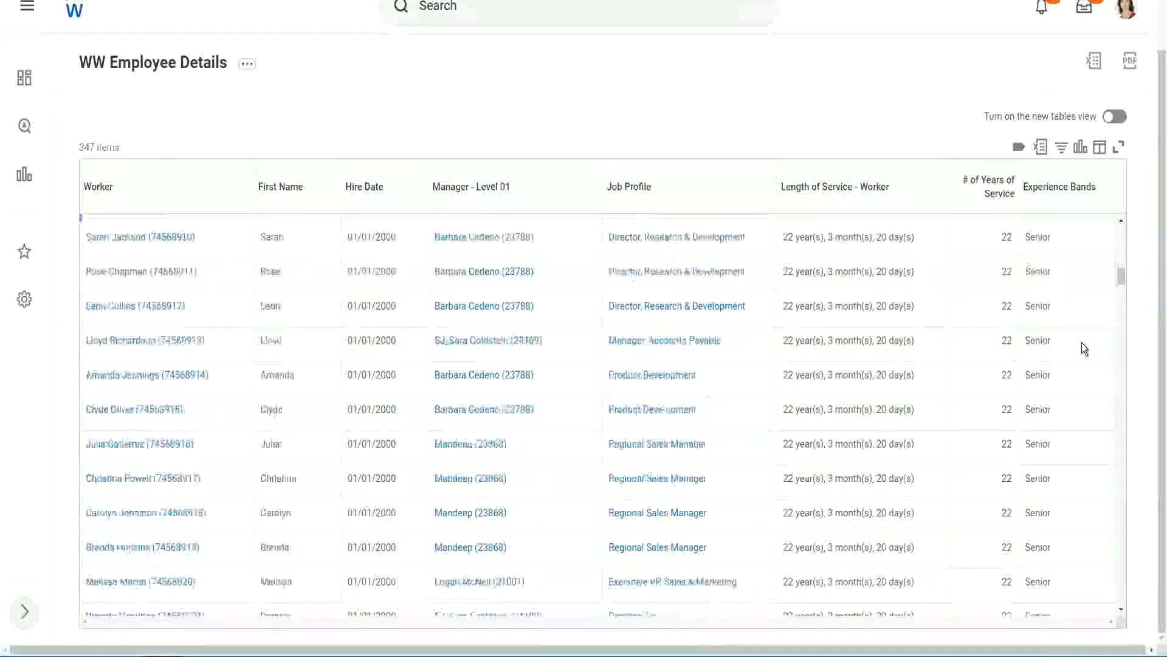
{"action": "scroll", "coordinate": [1083, 347], "scroll_direction": "down", "scroll_amount": 3}
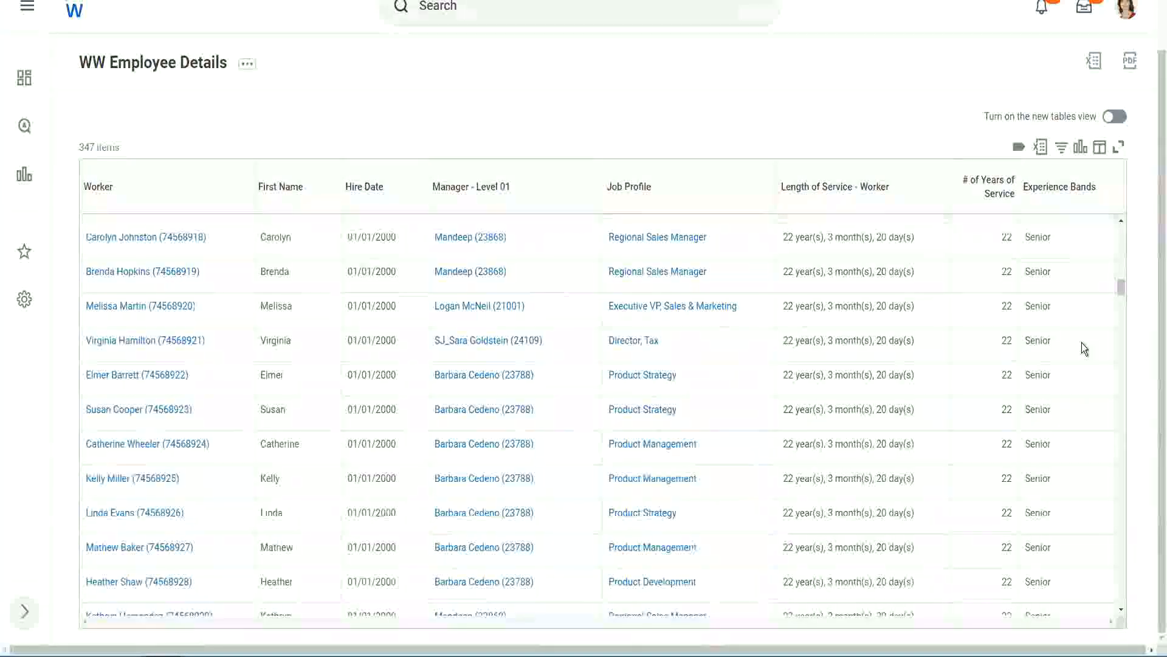
{"action": "scroll", "coordinate": [1081, 342], "scroll_direction": "down", "scroll_amount": 7}
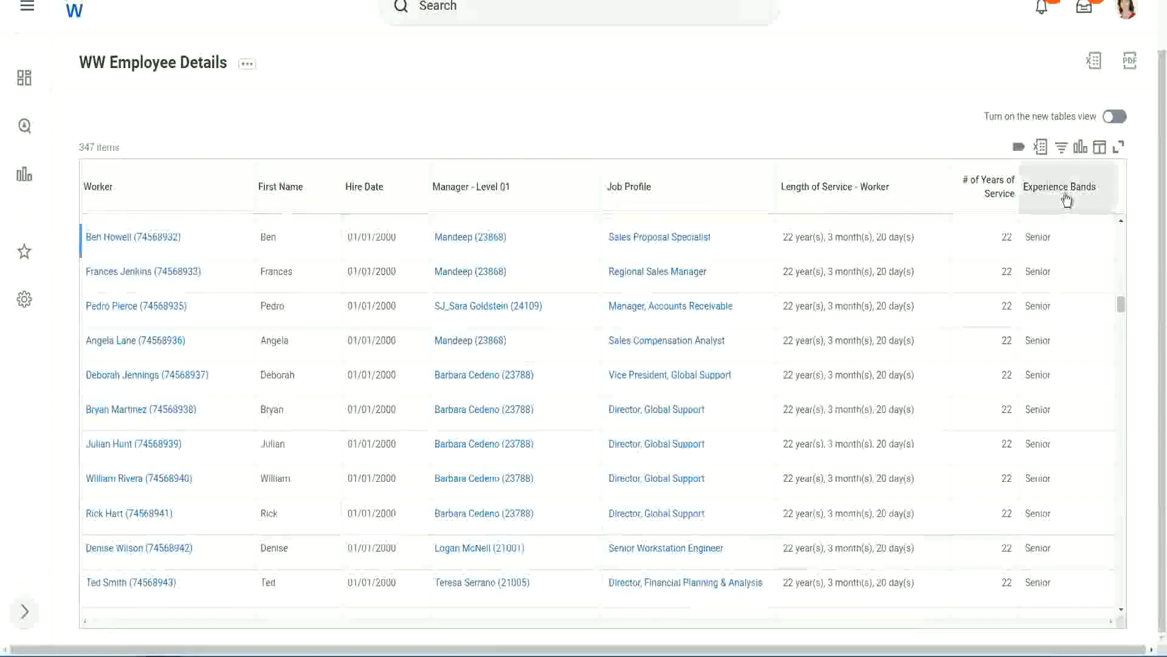
Filter the Experience Bands column to values that contain Amateur.
{"action": "left_click", "coordinate": [1067, 199]}
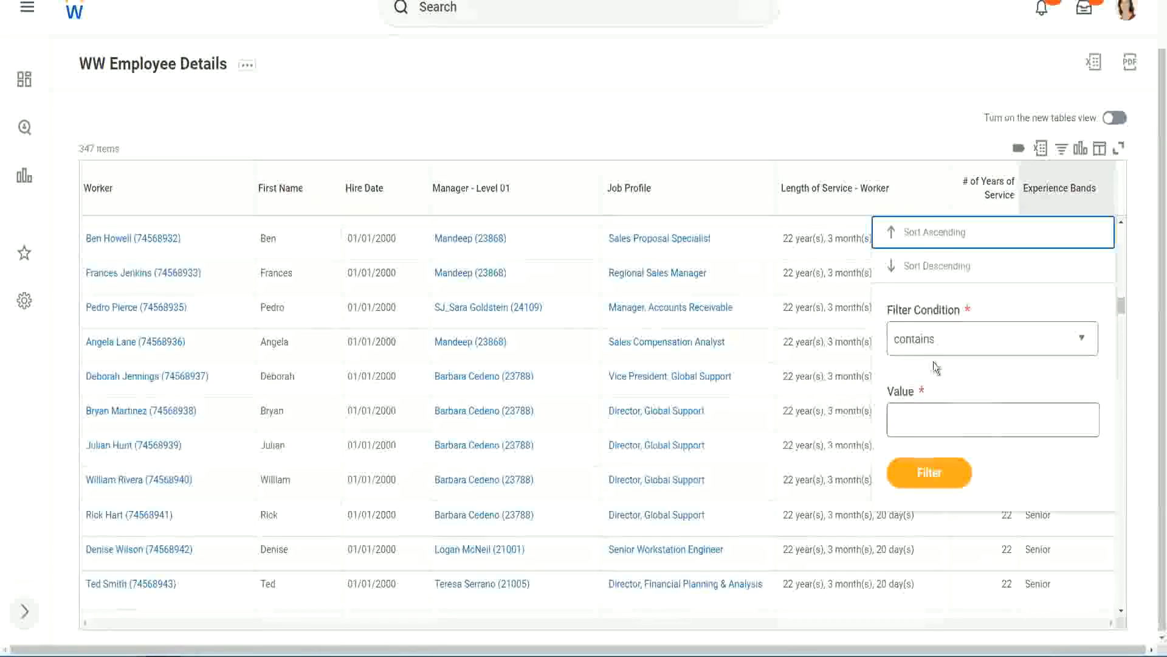
{"action": "left_click", "coordinate": [925, 408]}
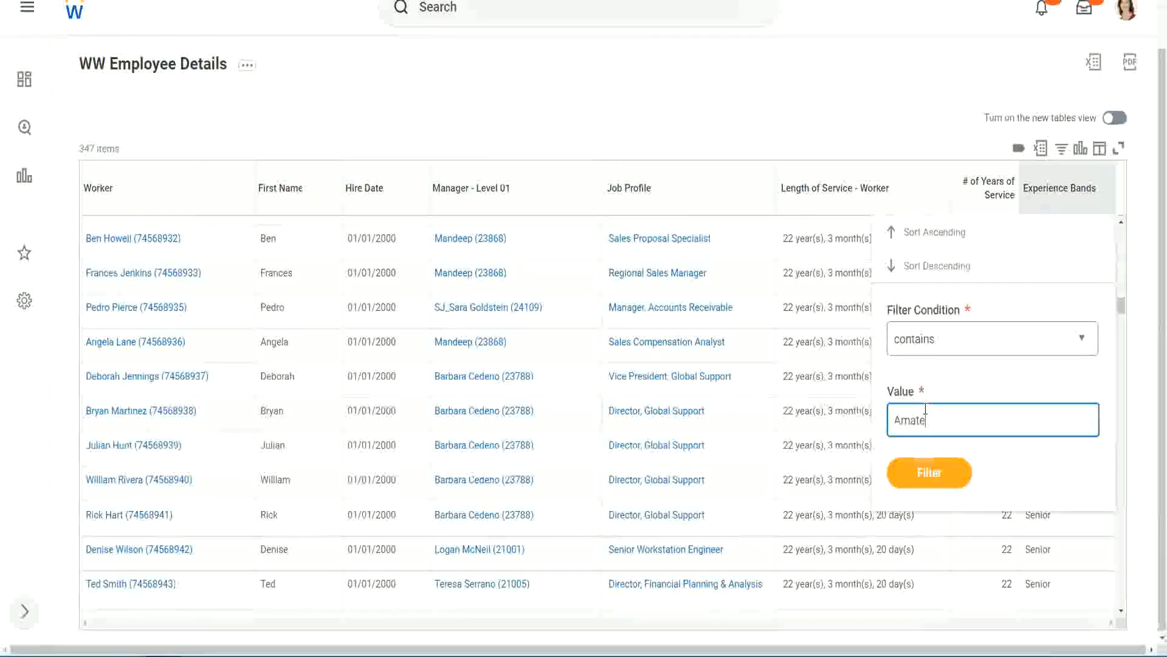
{"action": "type", "text": "Amateur"}
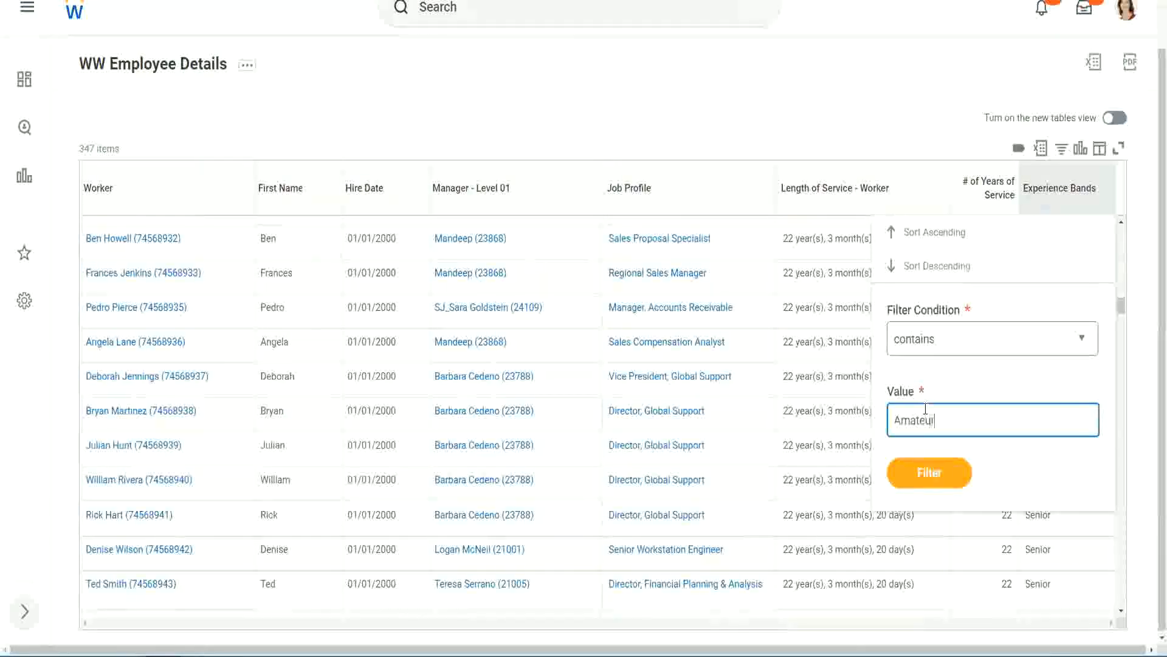
{"action": "left_click", "coordinate": [921, 480]}
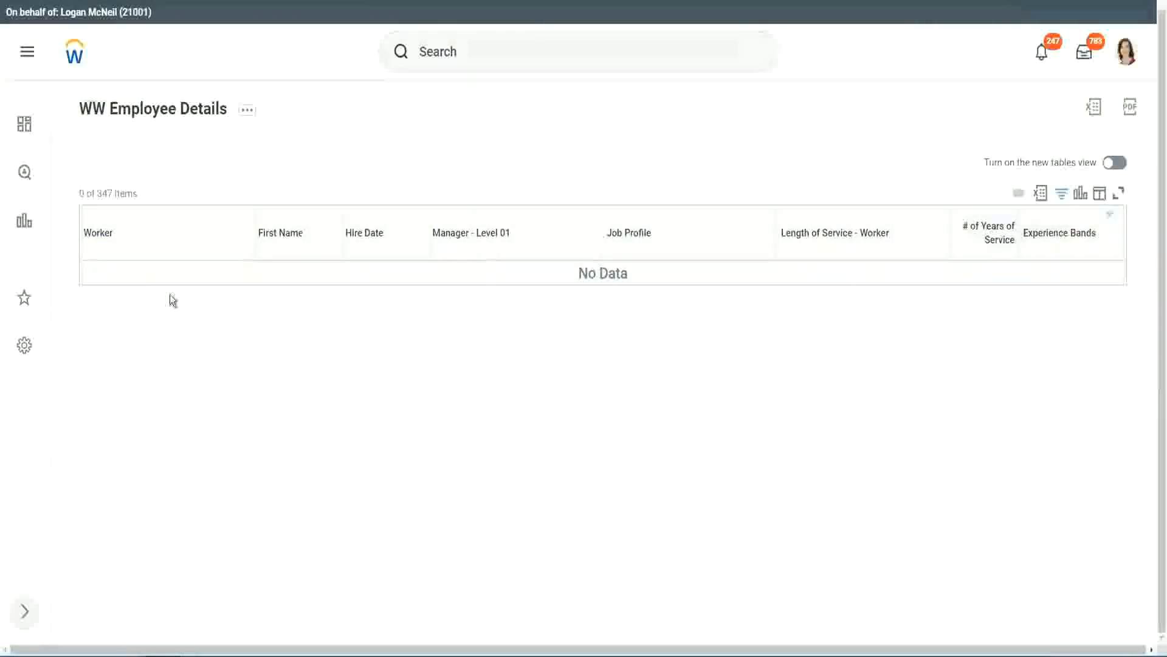
Change the Experience Bands column filter to show only workers in the Legend band.
{"action": "left_click", "coordinate": [1057, 234]}
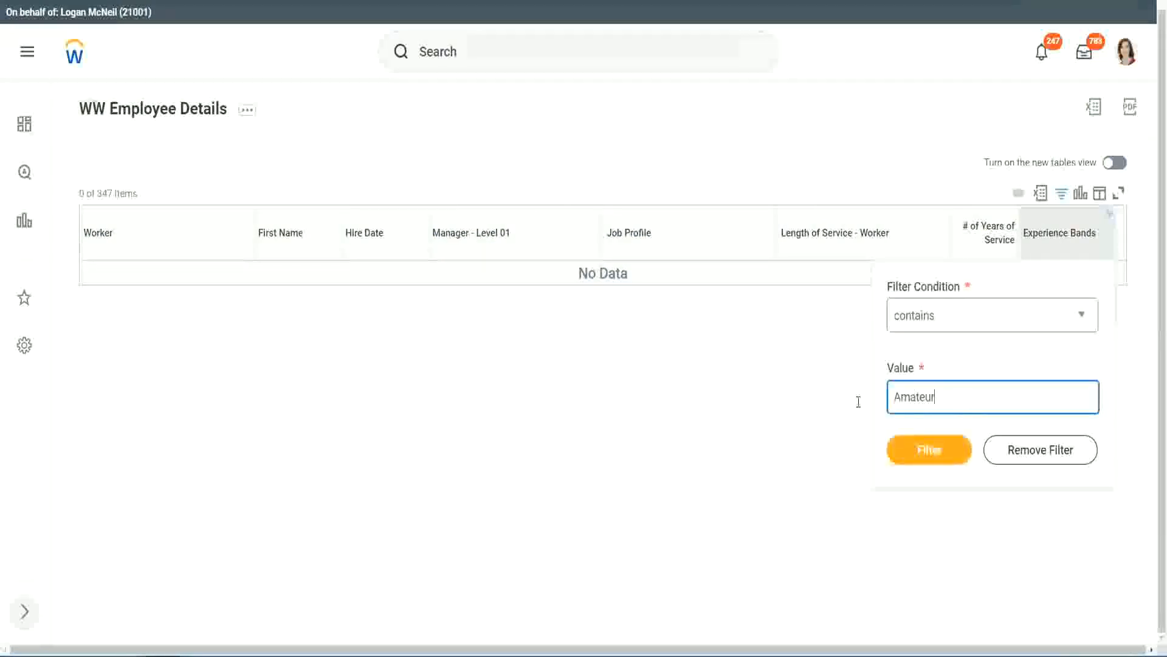
{"action": "left_click_drag", "start_coordinate": [858, 402], "coordinate": [833, 399]}
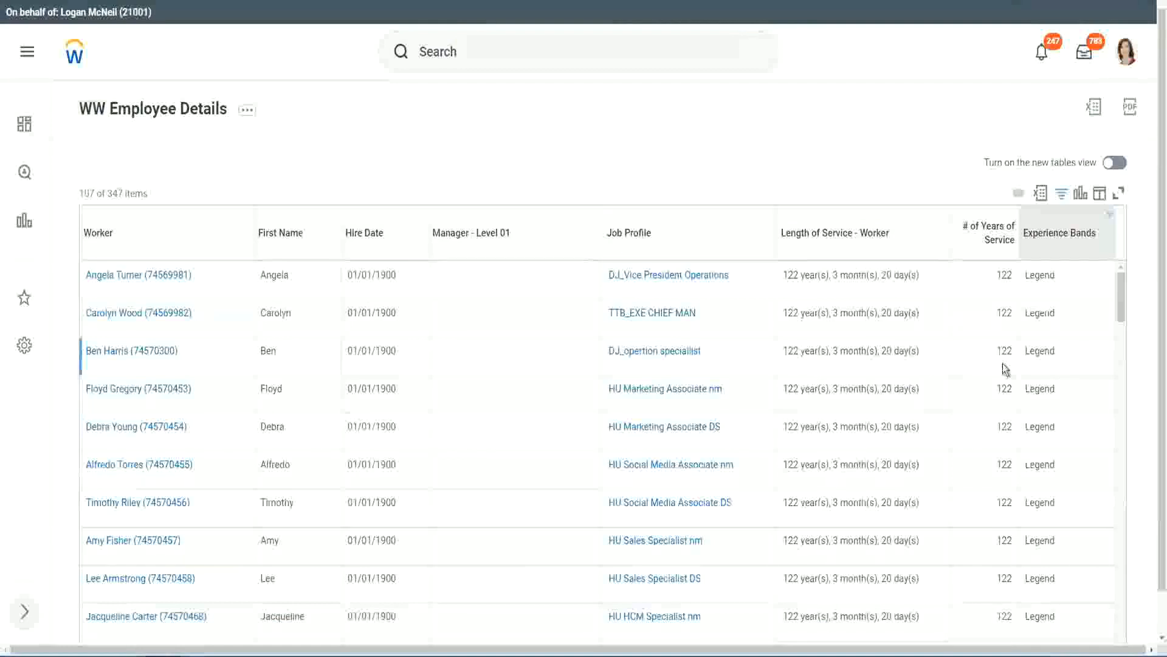
Examine the hire dates and years of service of the workers in the filtered Legend list.
{"action": "scroll", "coordinate": [1002, 364], "scroll_direction": "down", "scroll_amount": 20}
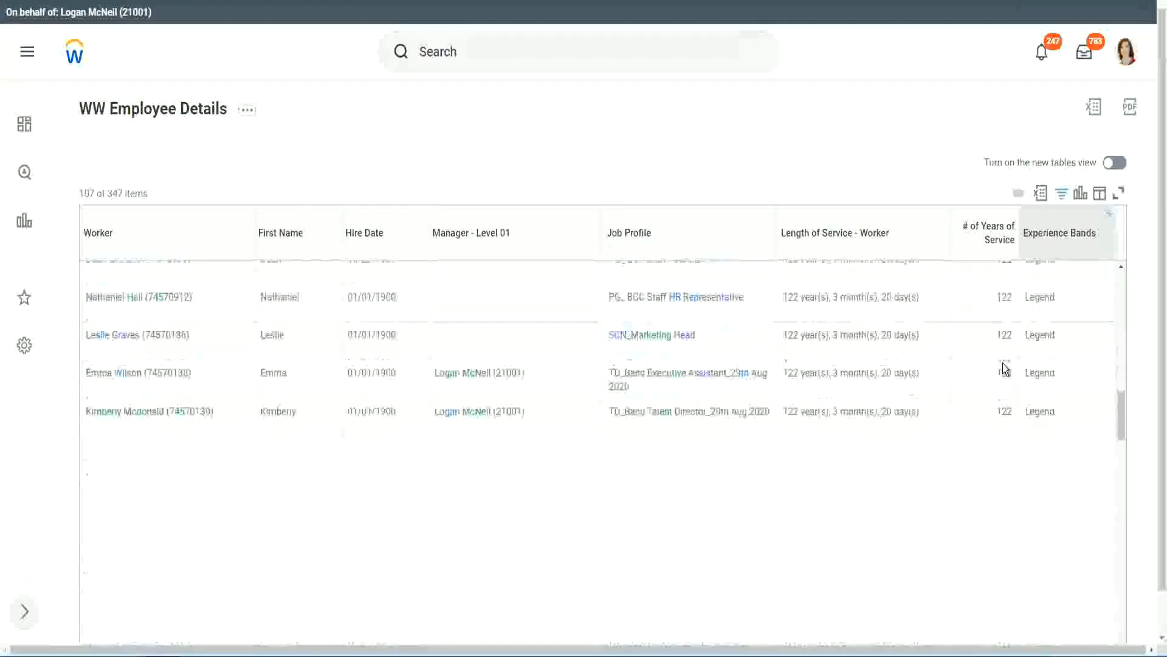
{"action": "scroll", "coordinate": [1003, 365], "scroll_direction": "down", "scroll_amount": 2}
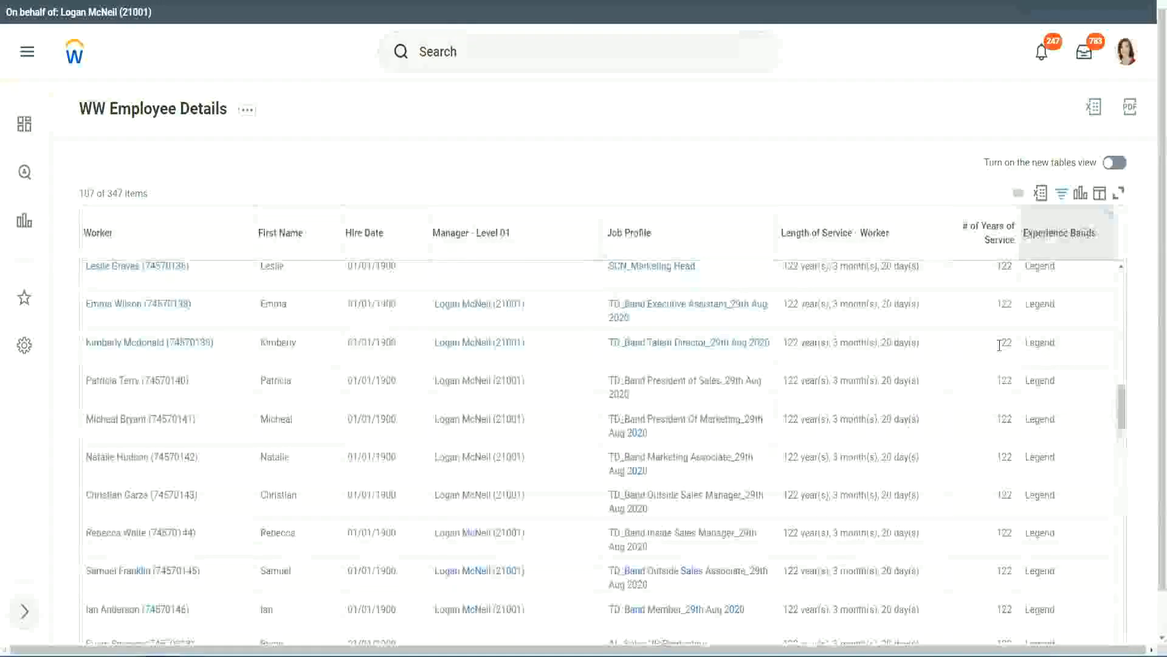
{"action": "scroll", "coordinate": [999, 344], "scroll_direction": "down", "scroll_amount": 15}
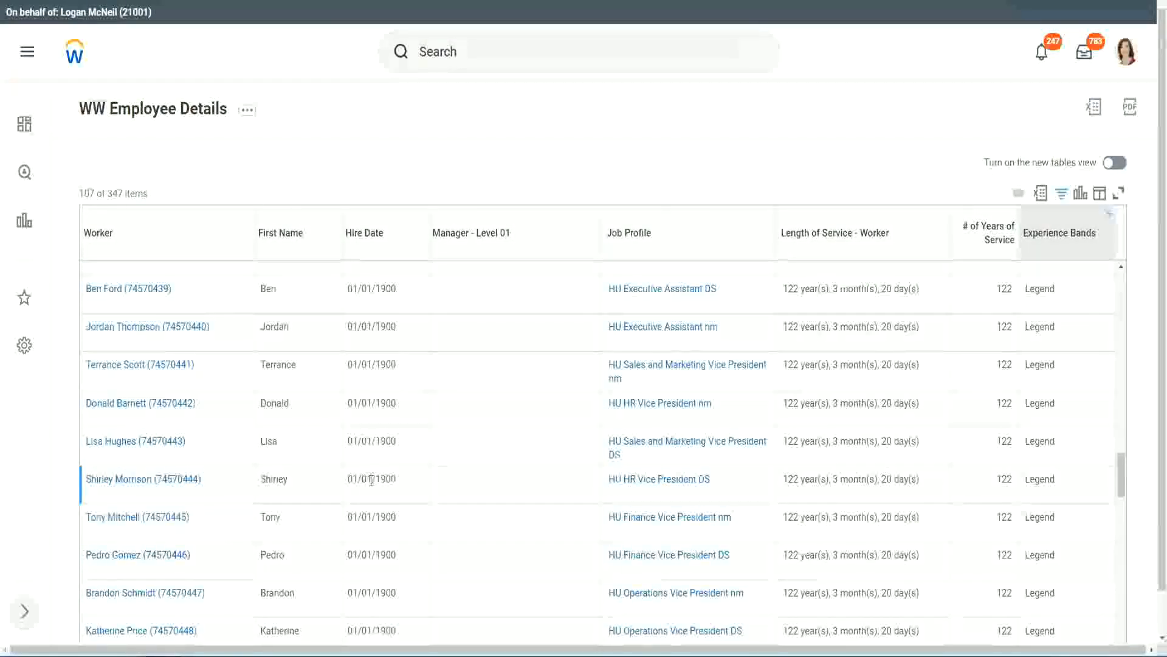
{"action": "double_click", "coordinate": [378, 475]}
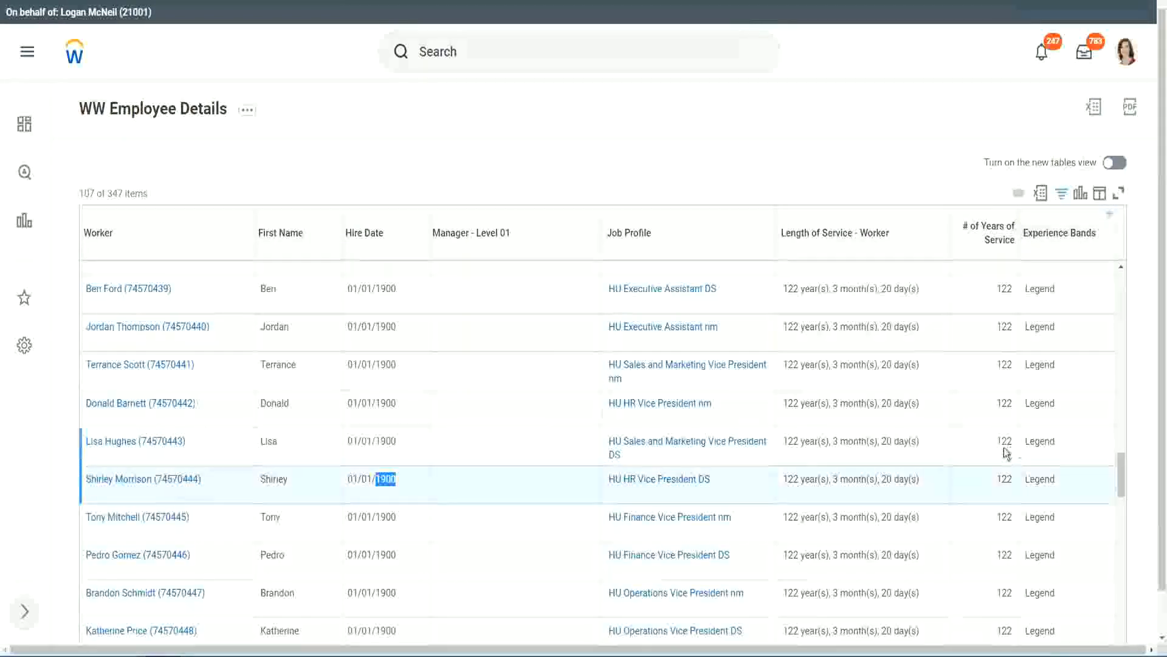
{"action": "scroll", "coordinate": [993, 456], "scroll_direction": "down", "scroll_amount": 2}
{"action": "scroll", "coordinate": [992, 456], "scroll_direction": "down", "scroll_amount": 3}
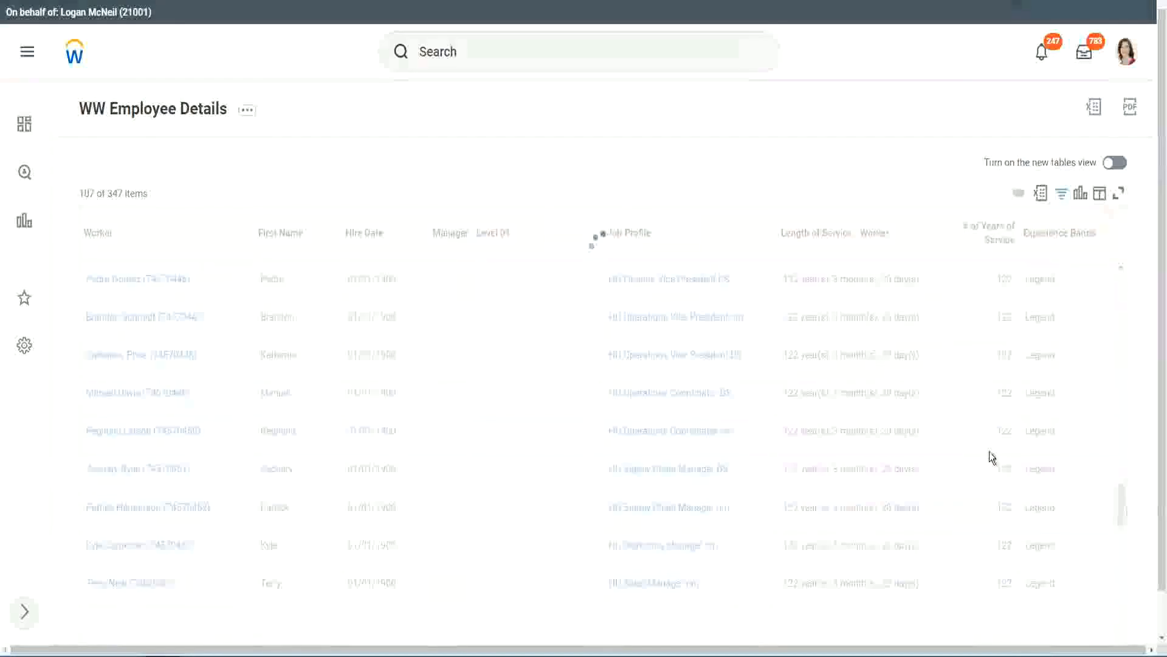
{"action": "scroll", "coordinate": [990, 452], "scroll_direction": "down", "scroll_amount": 4}
{"action": "scroll", "coordinate": [990, 451], "scroll_direction": "down", "scroll_amount": 10}
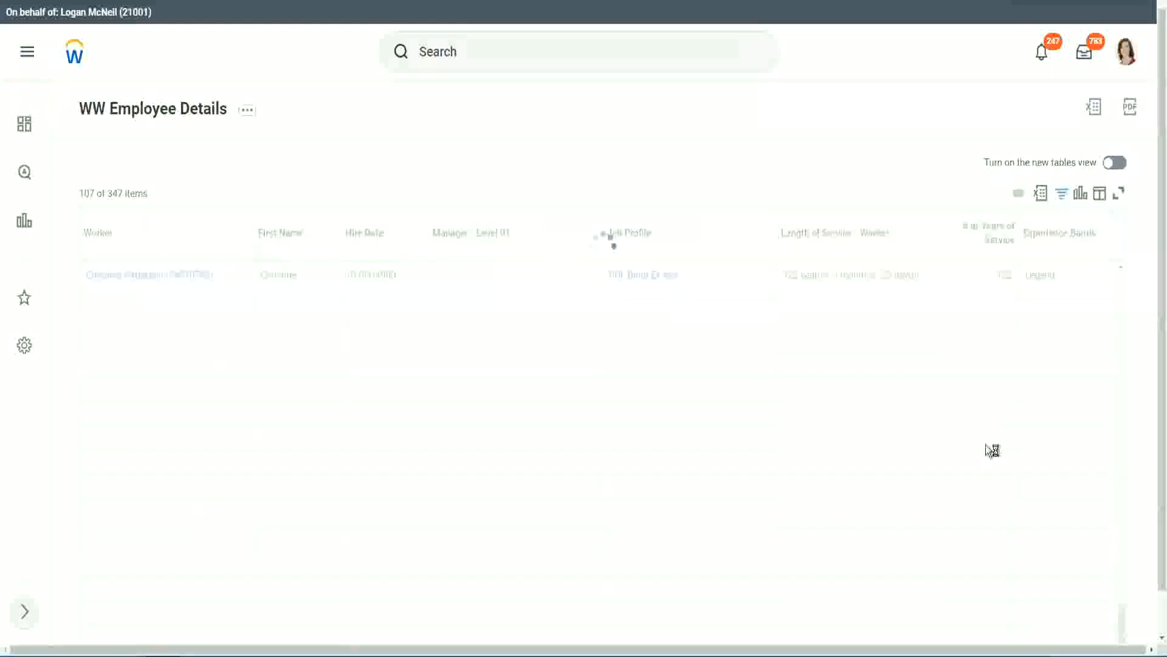
Check the number of years of service for the last workers in the filtered Legend list.
{"action": "scroll", "coordinate": [972, 400], "scroll_direction": "down", "scroll_amount": 6}
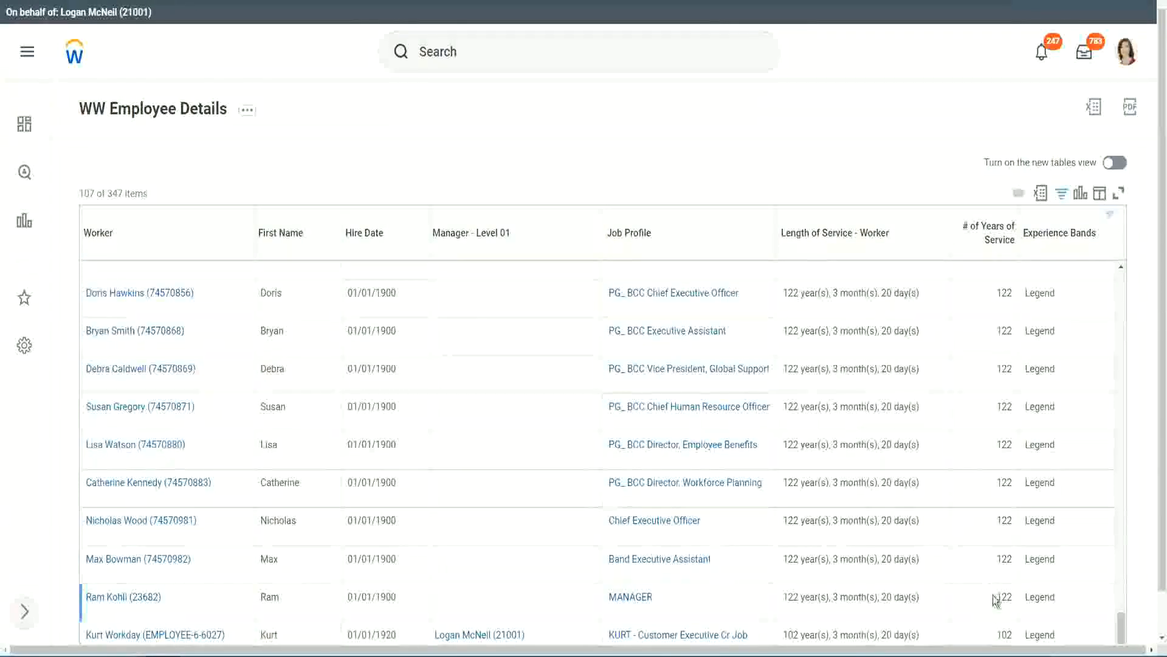
{"action": "double_click", "coordinate": [1003, 634]}
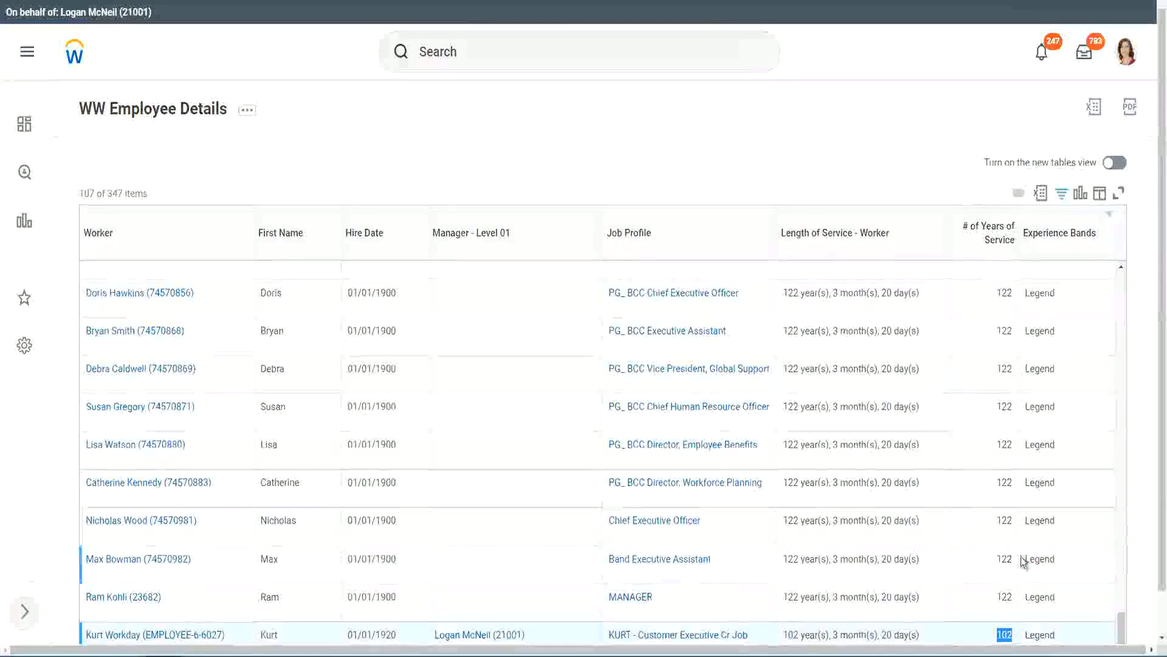
{"action": "left_click_drag", "start_coordinate": [1005, 519], "coordinate": [1014, 522]}
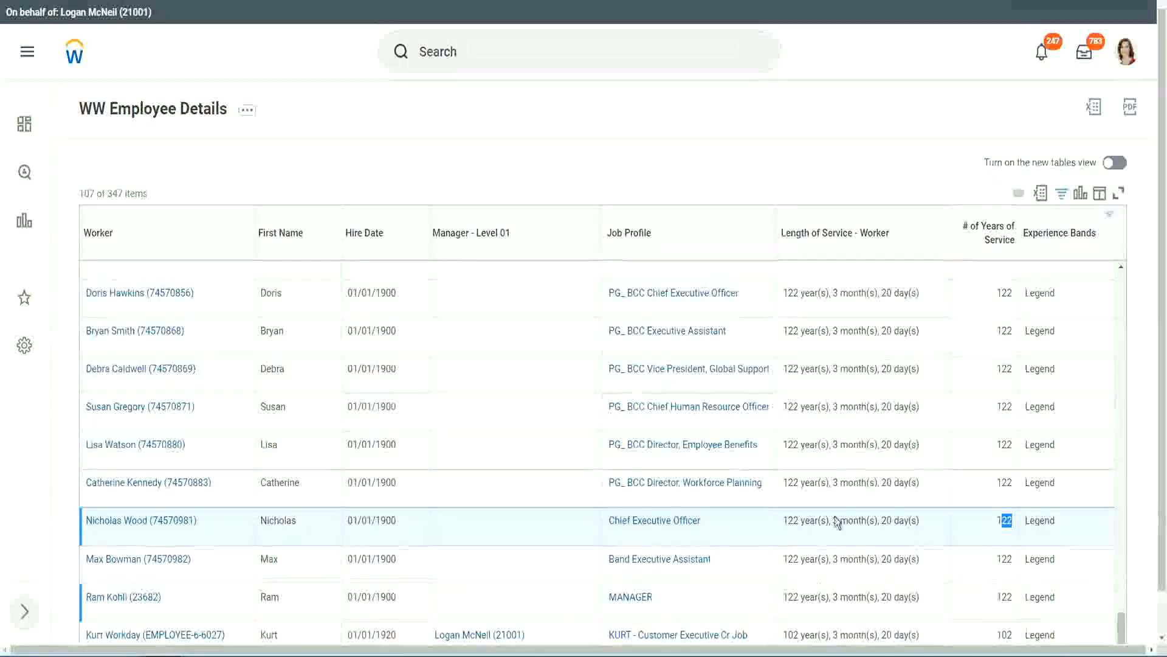
{"action": "left_click", "coordinate": [980, 484]}
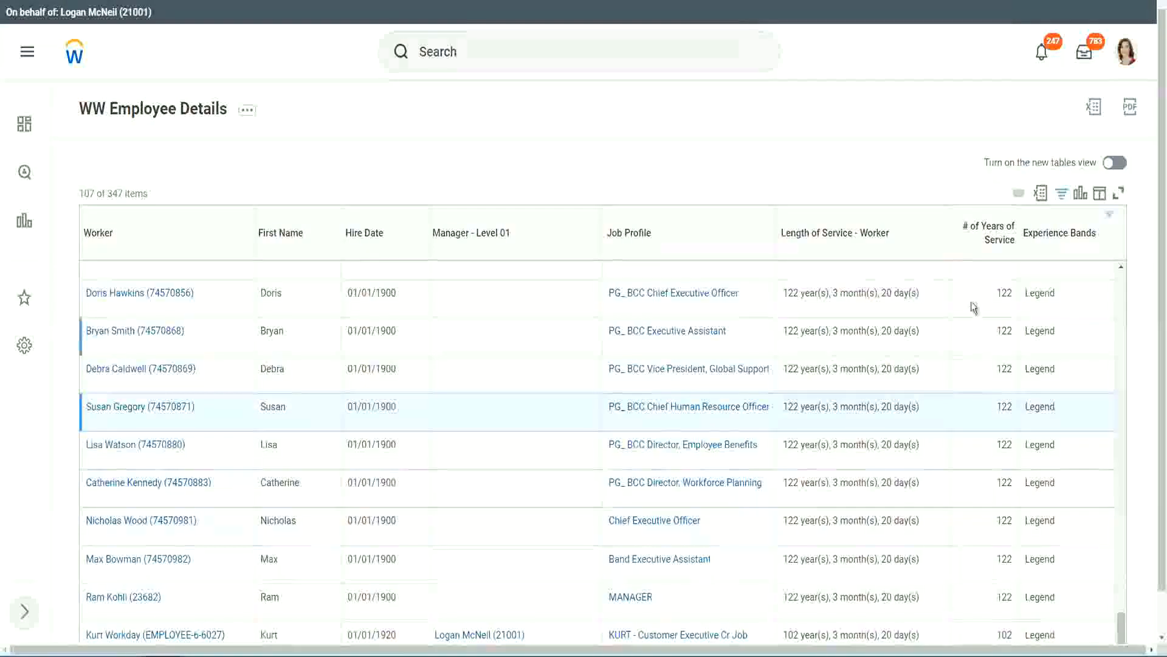
Change the Experience Bands column filter to show only values that contain Experienced.
{"action": "left_click", "coordinate": [1067, 239]}
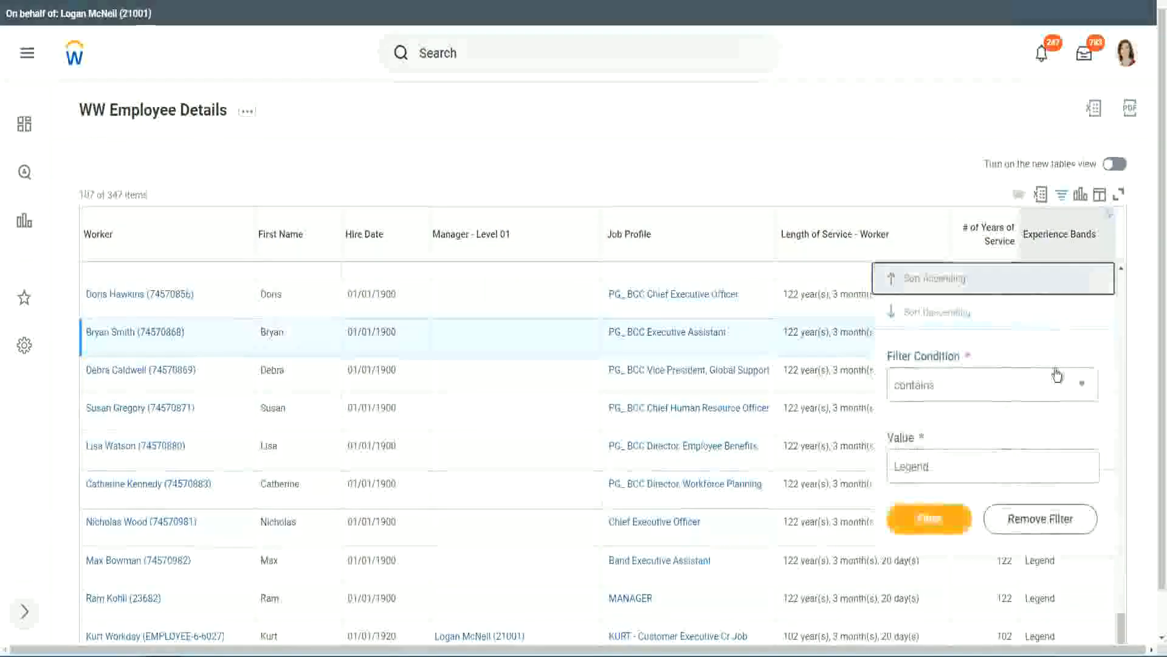
{"action": "left_click", "coordinate": [955, 466]}
{"action": "double_click", "coordinate": [918, 457]}
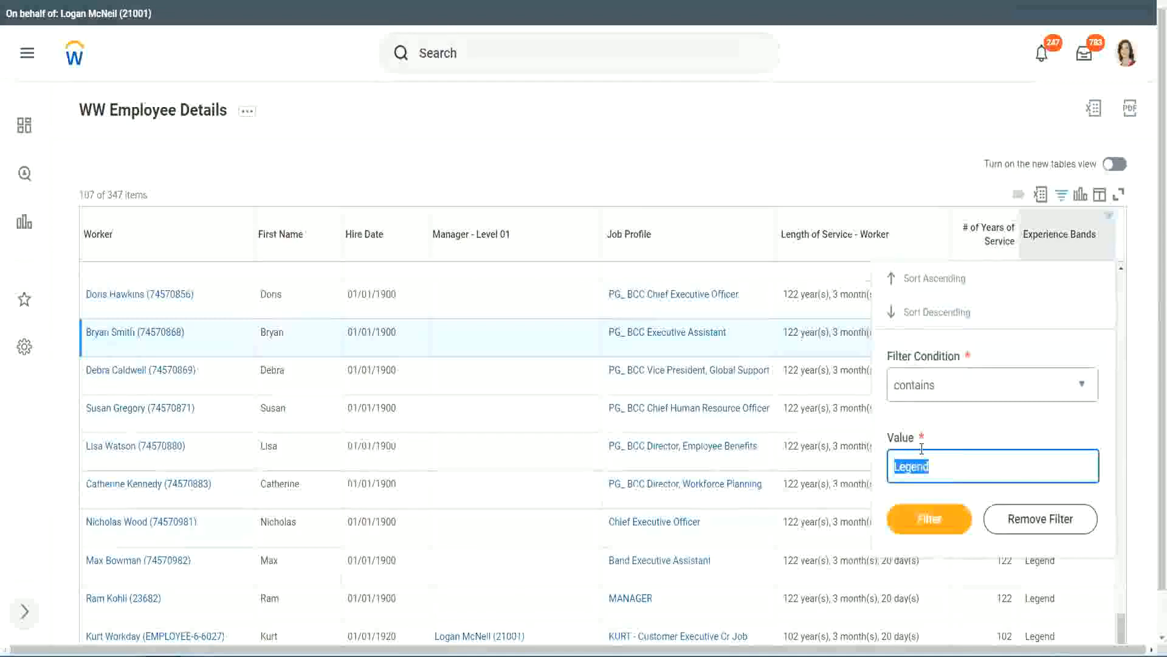
{"action": "type", "text": "Ex"}
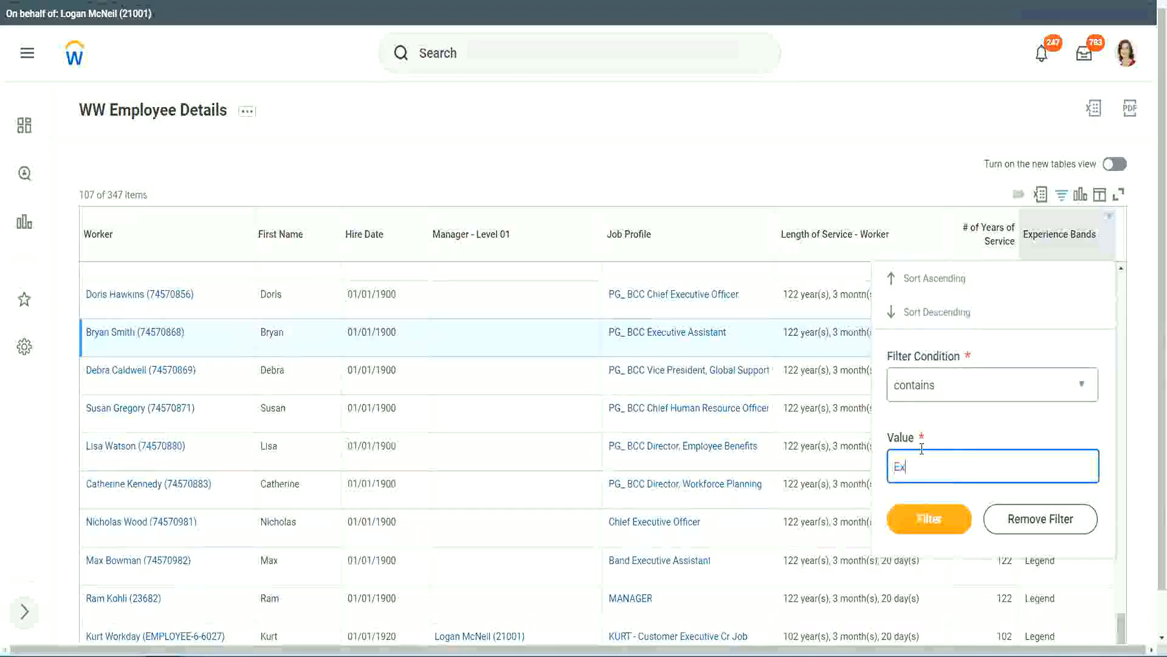
{"action": "type", "text": "per"}
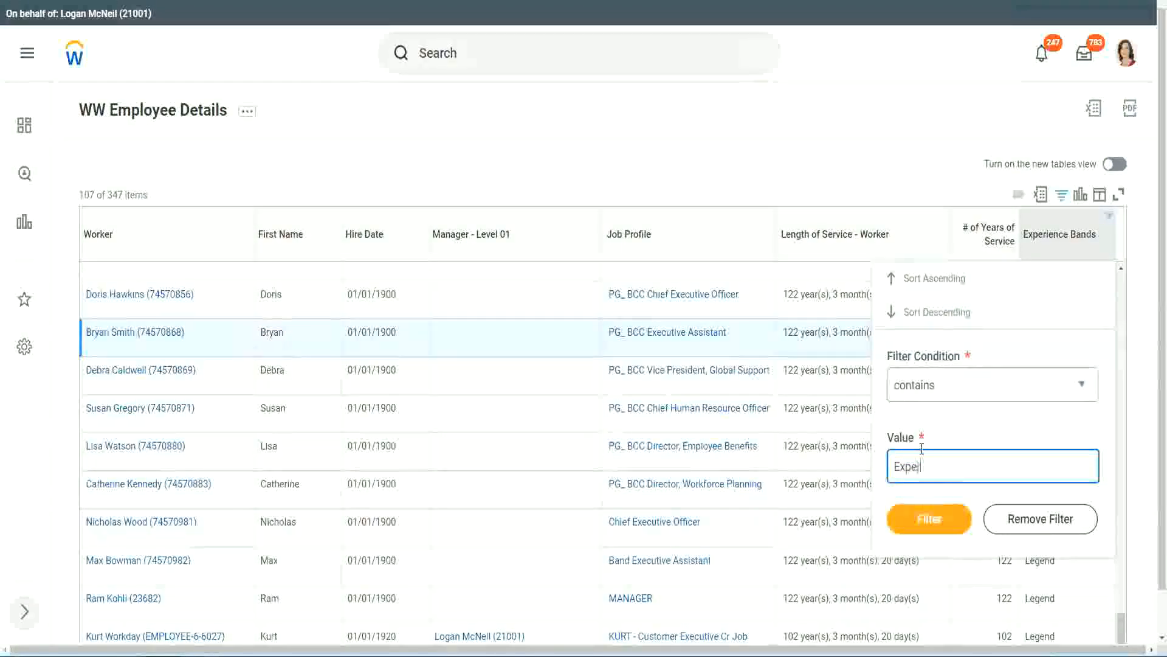
{"action": "type", "text": "ienced"}
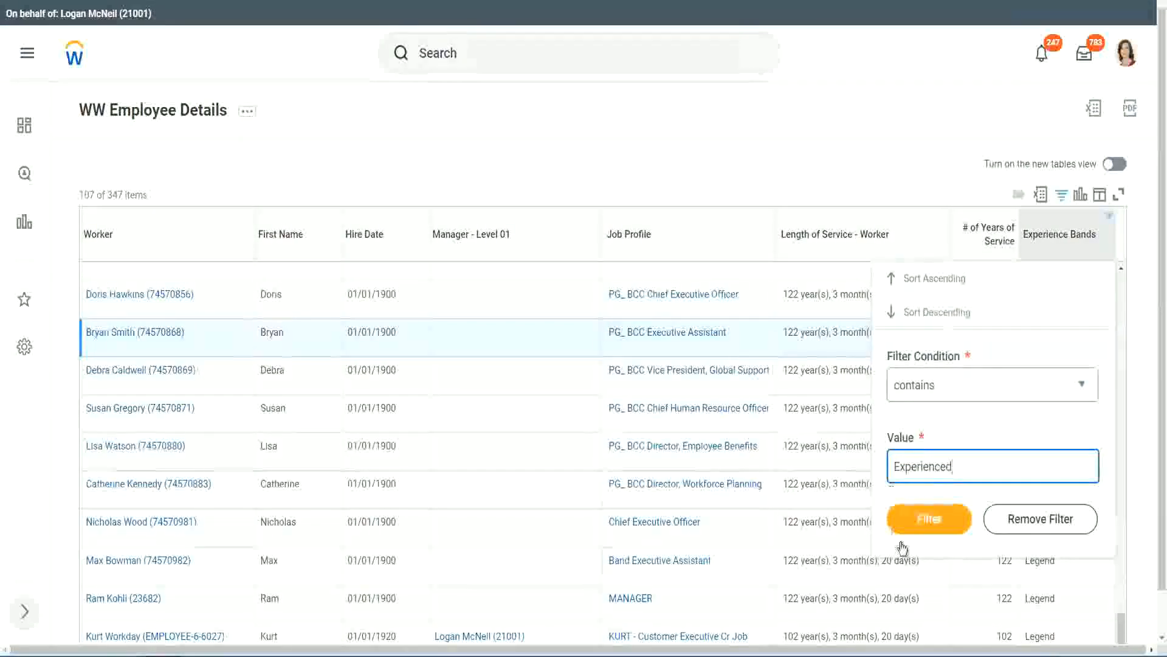
{"action": "left_click", "coordinate": [936, 518]}
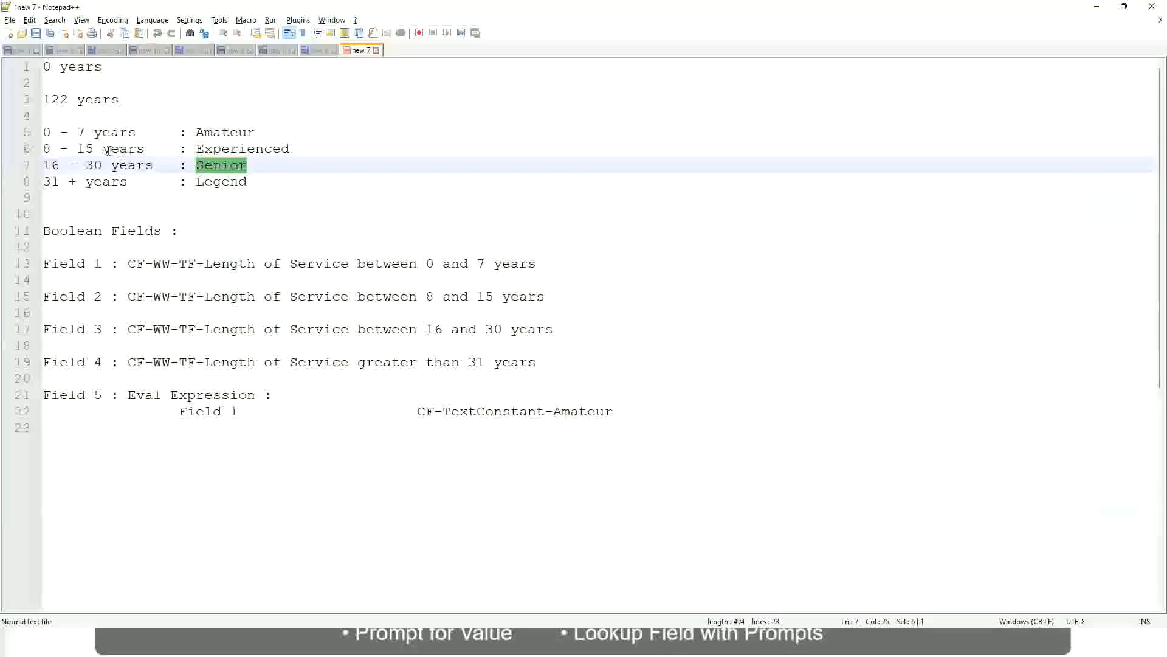
Check the year range defined for the Experienced band in the Notepad++ notes.
{"action": "left_click", "coordinate": [65, 150]}
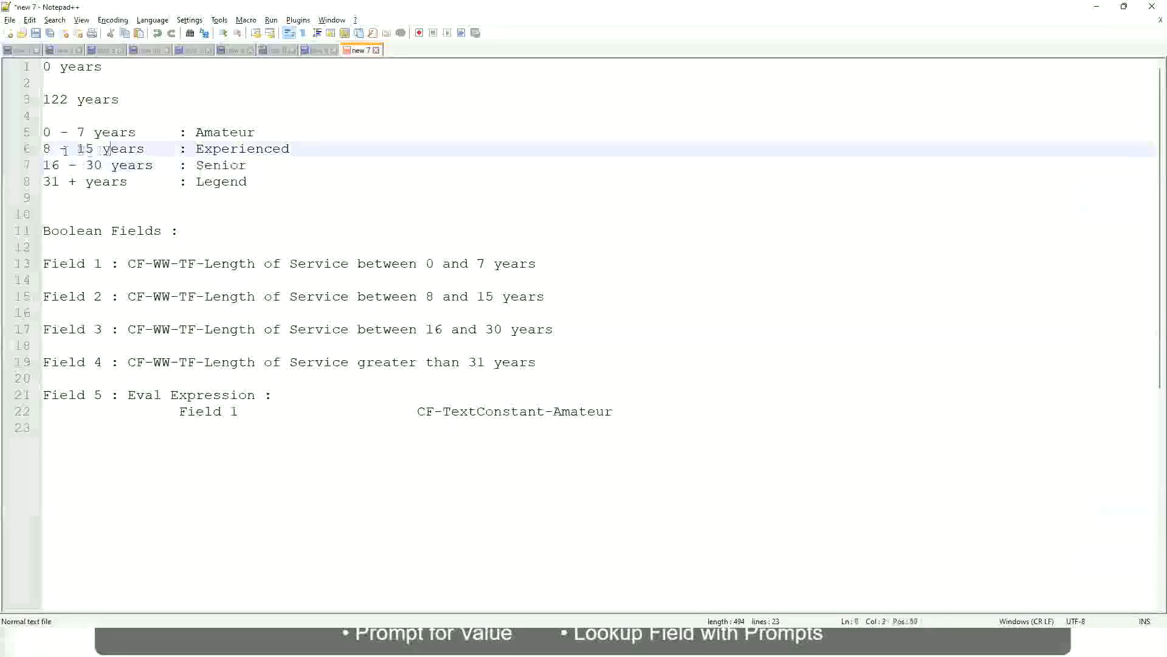
{"action": "left_click_drag", "start_coordinate": [51, 150], "coordinate": [86, 150]}
{"action": "left_click", "coordinate": [99, 149]}
{"action": "left_click", "coordinate": [136, 149]}
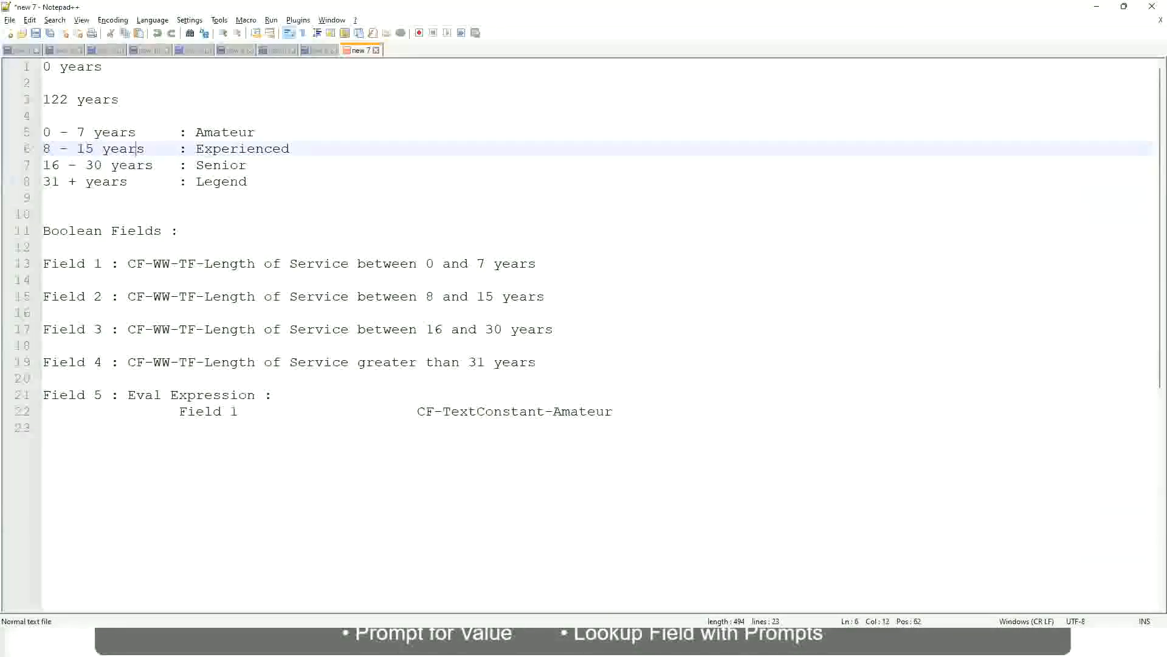
Return to the Workday report and compare the years of service with the band for the filtered Experienced workers.
{"action": "key", "text": "alt+Tab"}
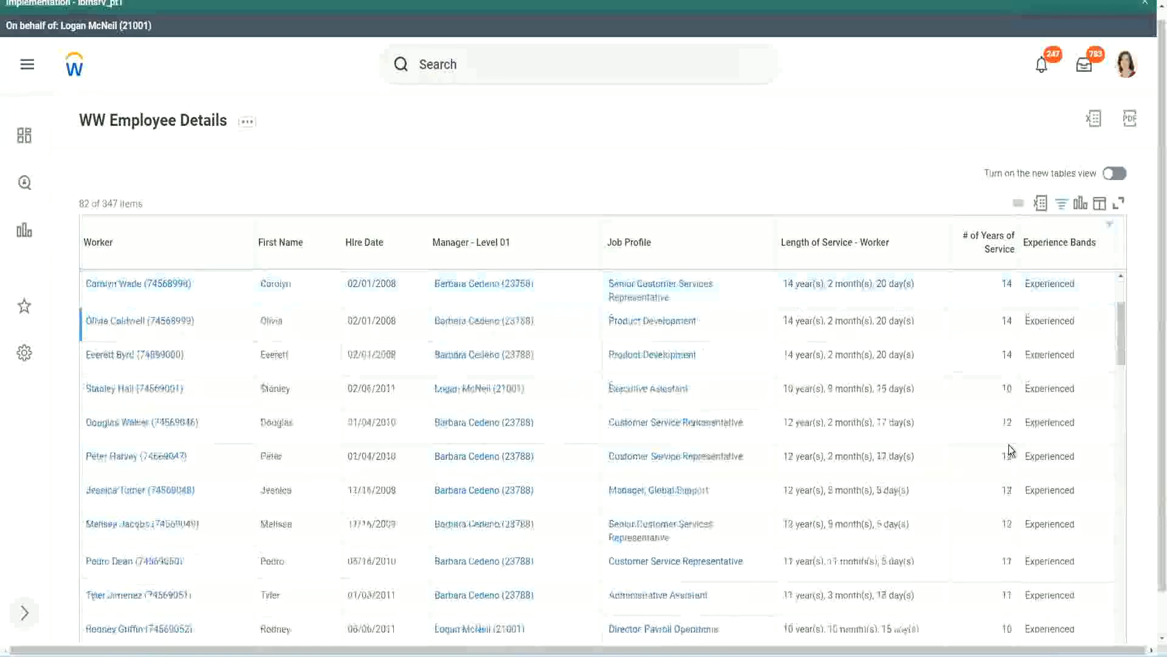
{"action": "scroll", "coordinate": [1009, 445], "scroll_direction": "down", "scroll_amount": 3}
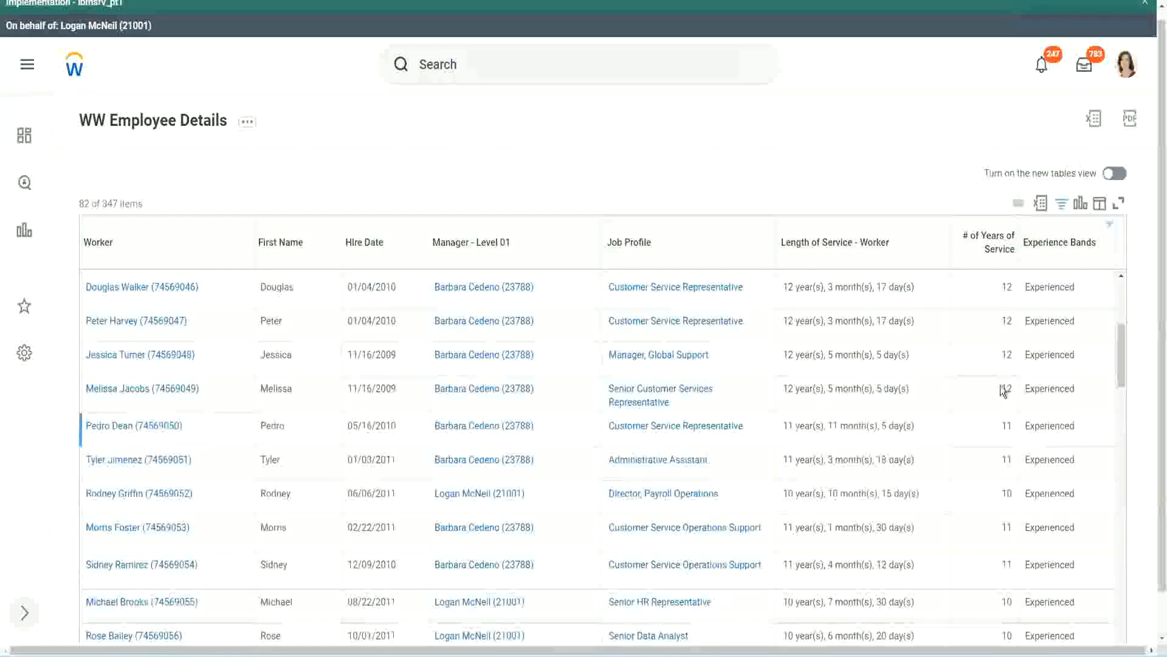
{"action": "double_click", "coordinate": [1029, 321]}
{"action": "scroll", "coordinate": [1003, 450], "scroll_direction": "down", "scroll_amount": 3}
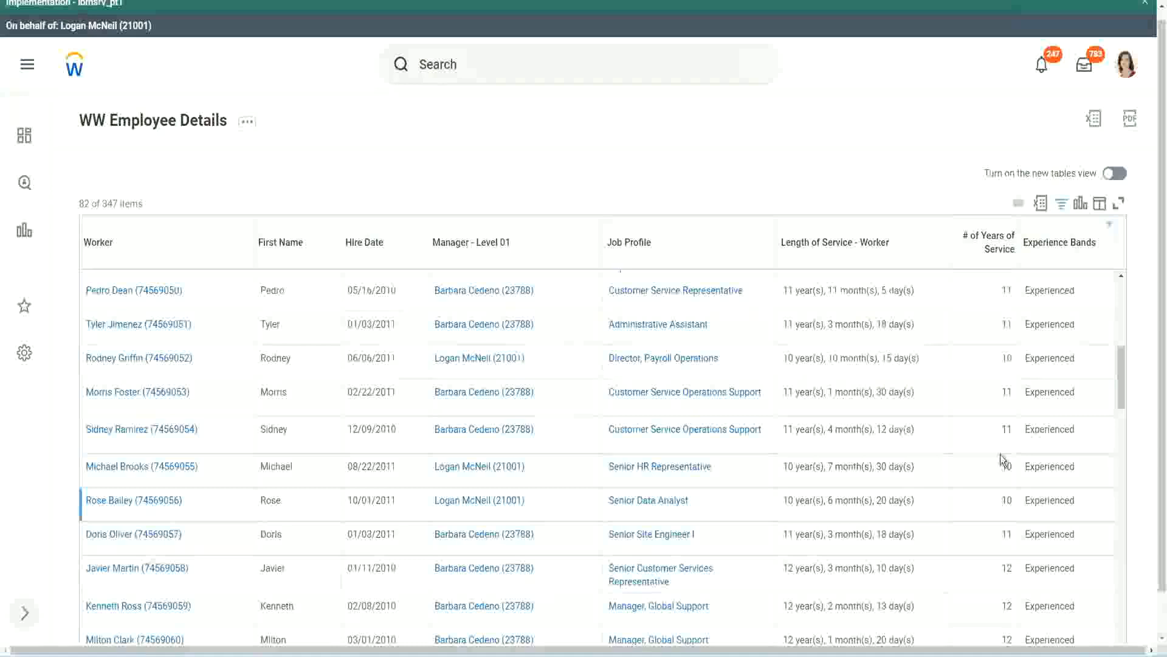
{"action": "left_click", "coordinate": [1005, 429]}
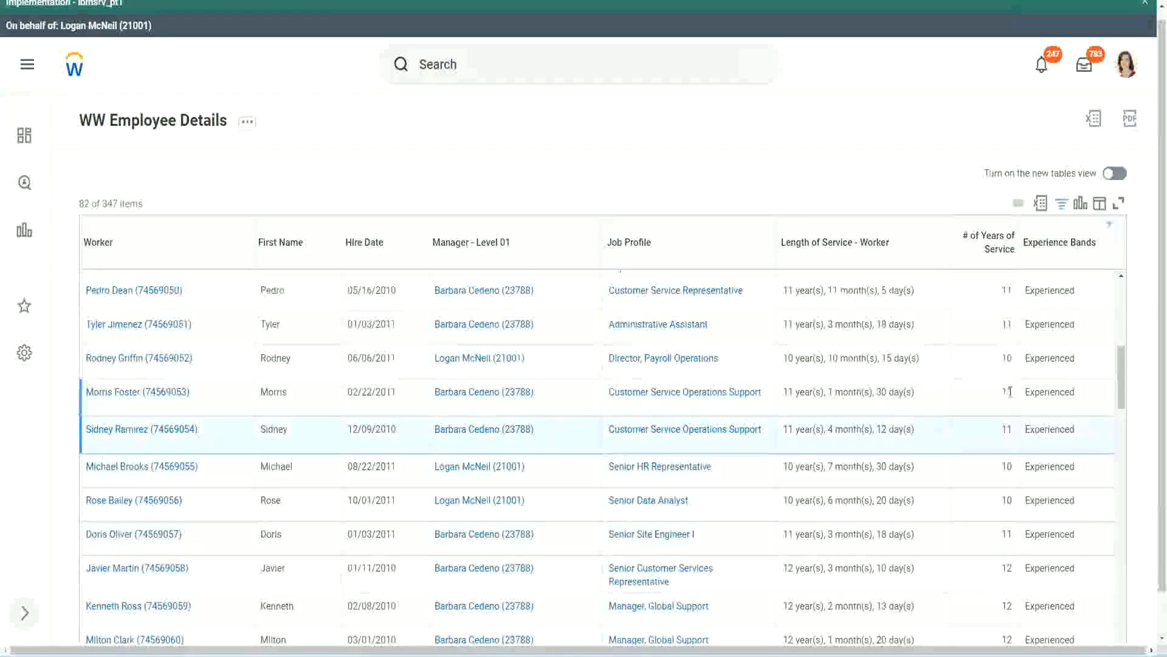
{"action": "left_click", "coordinate": [1035, 392]}
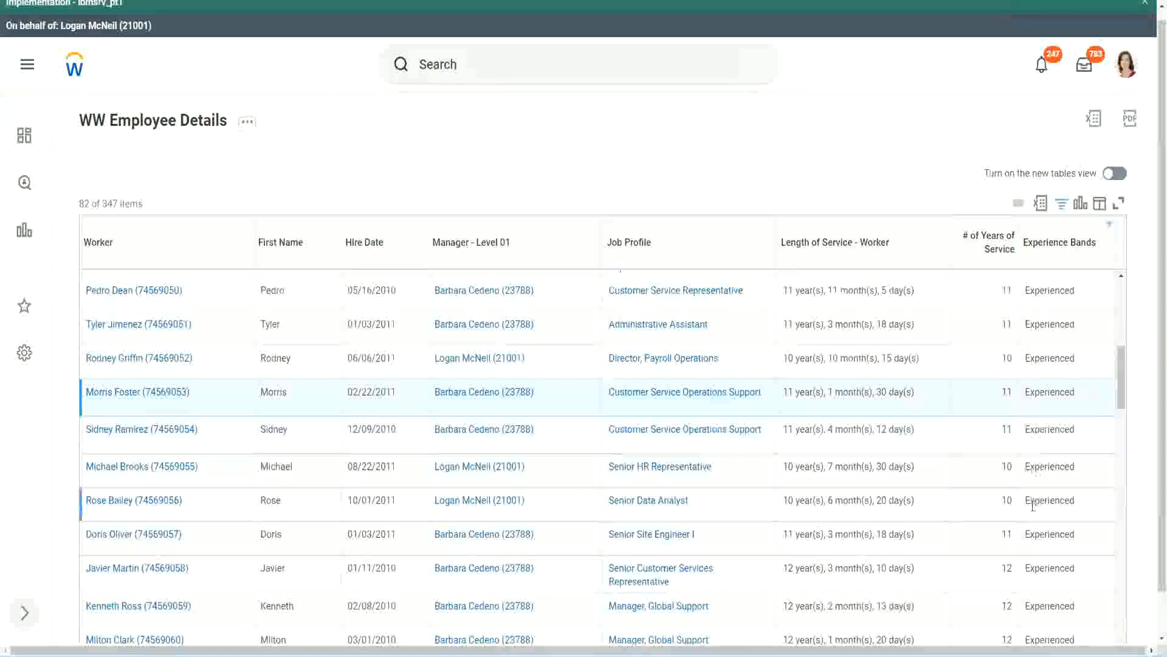
{"action": "scroll", "coordinate": [1033, 506], "scroll_direction": "down", "scroll_amount": 5}
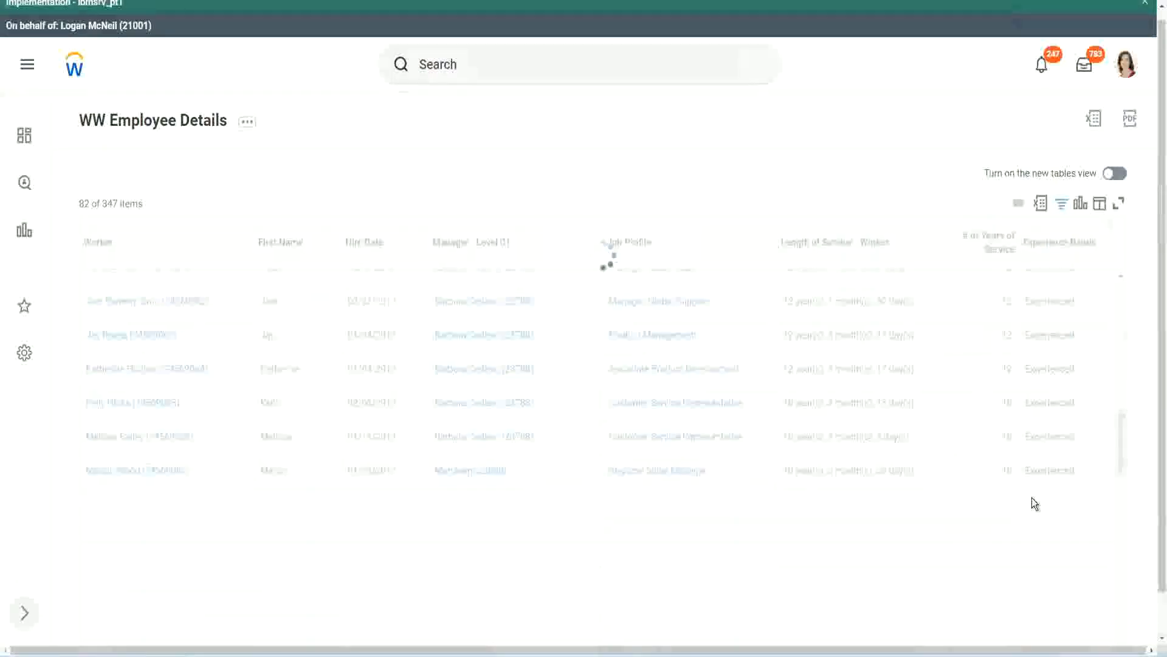